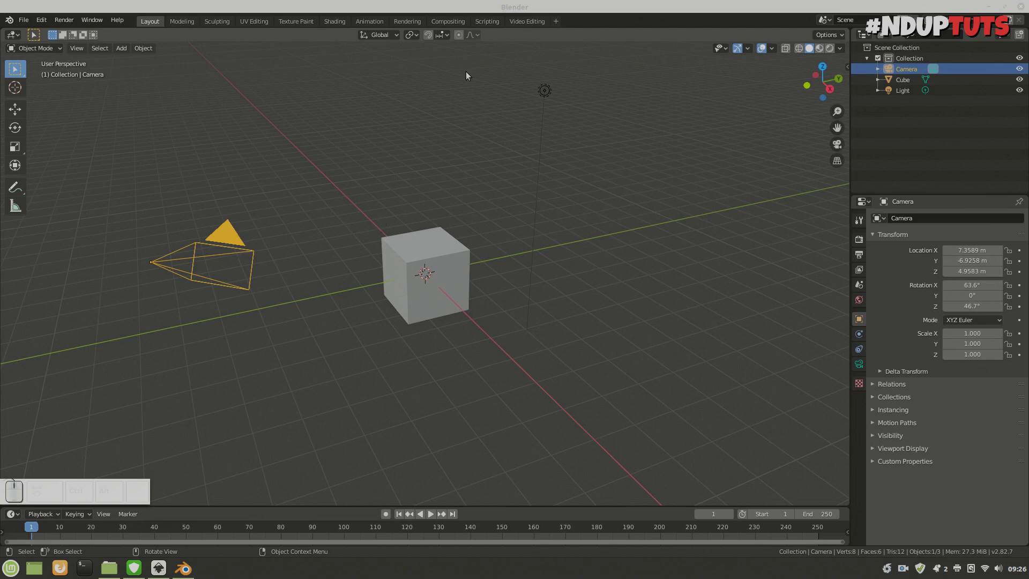
Add a new Video Editing workspace and fit the empty sequencer timeline in view
click(554, 21)
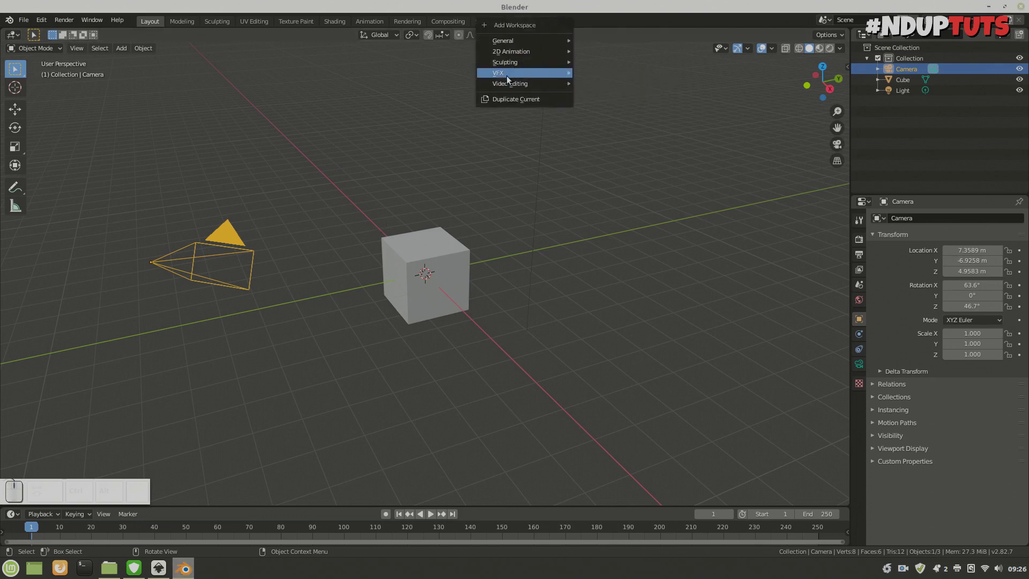
mouse_move(528, 82)
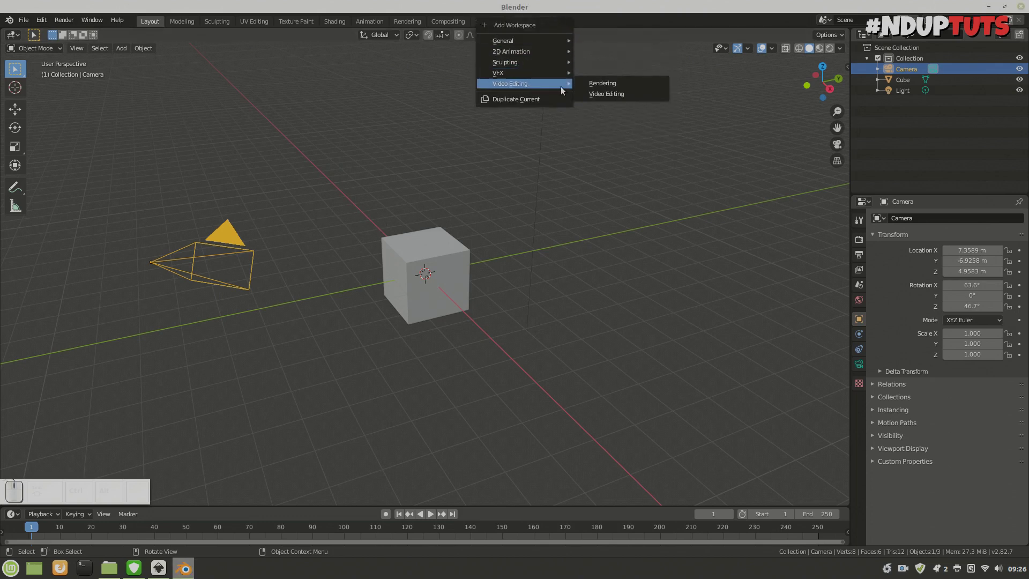
click(611, 94)
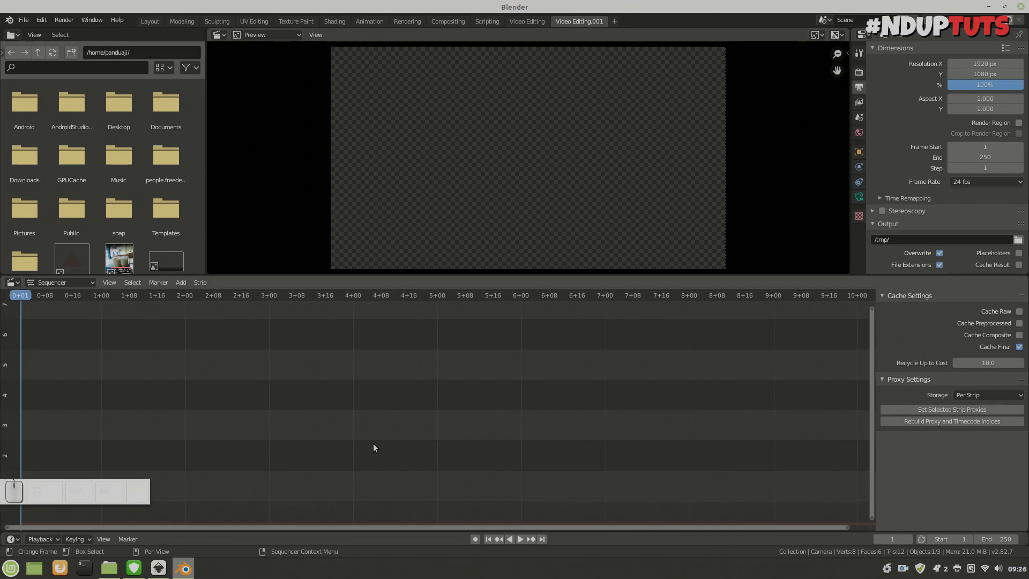
key(Home)
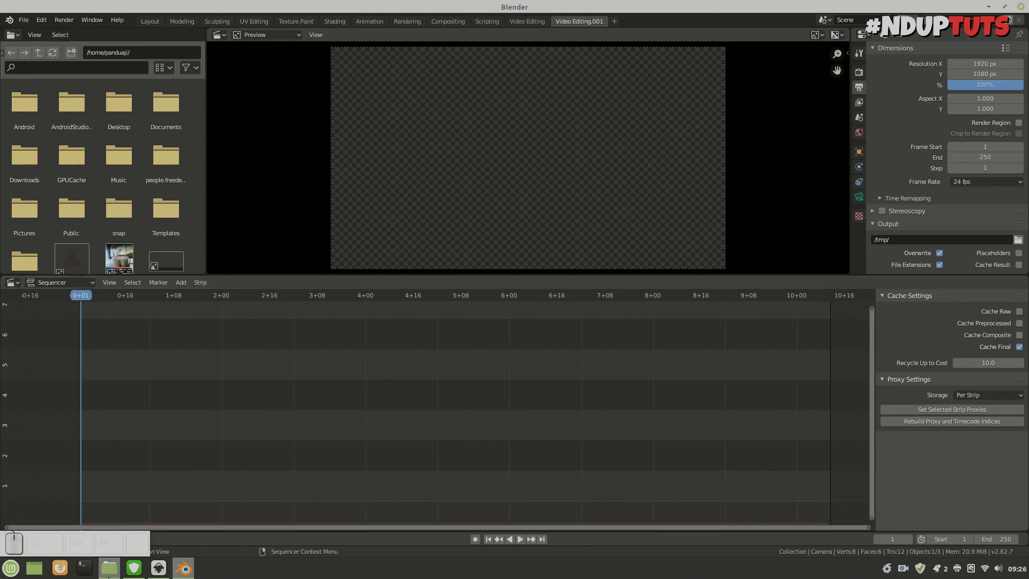
Switch to the file manager and preview closing-youtube-tuts.png, gradient-hitam.png and nduptuts.png in the graphic folder
click(108, 569)
click(471, 384)
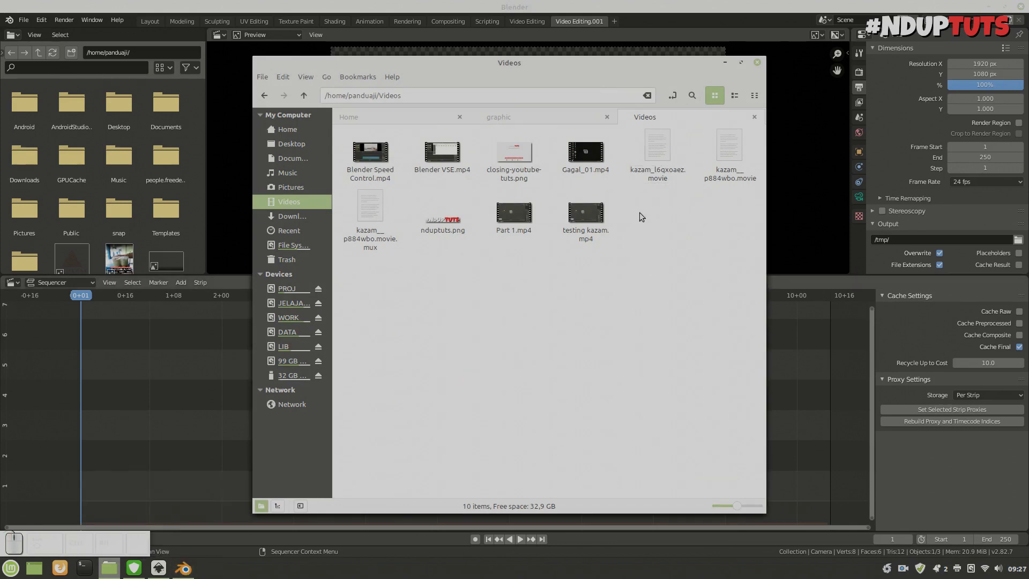
click(536, 117)
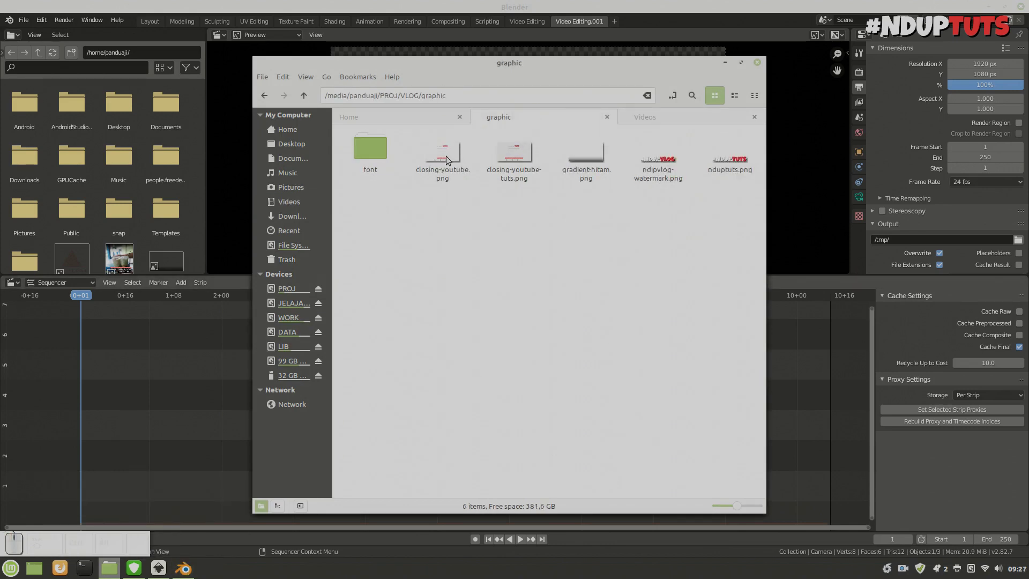
double_click(514, 155)
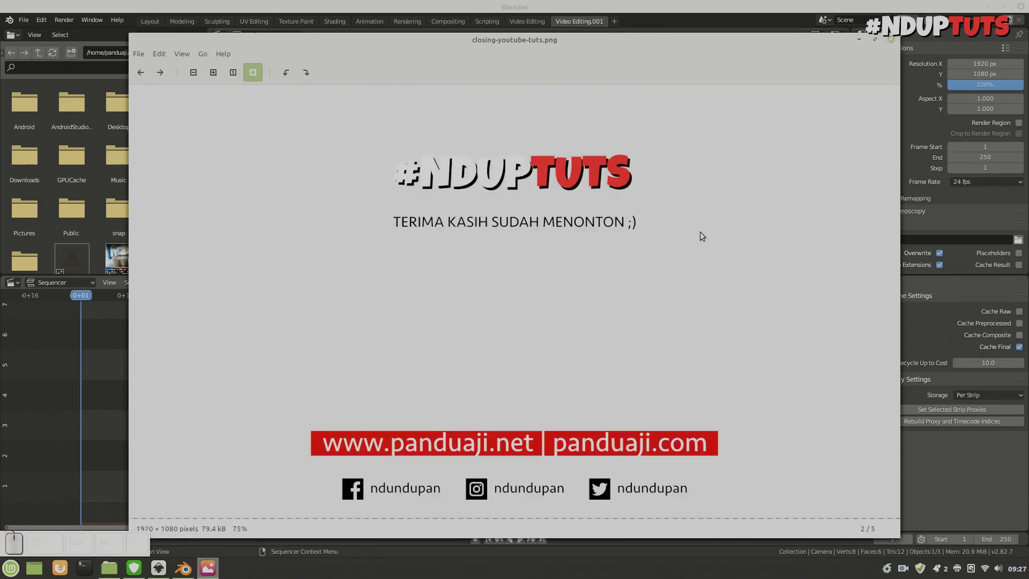
key(Escape)
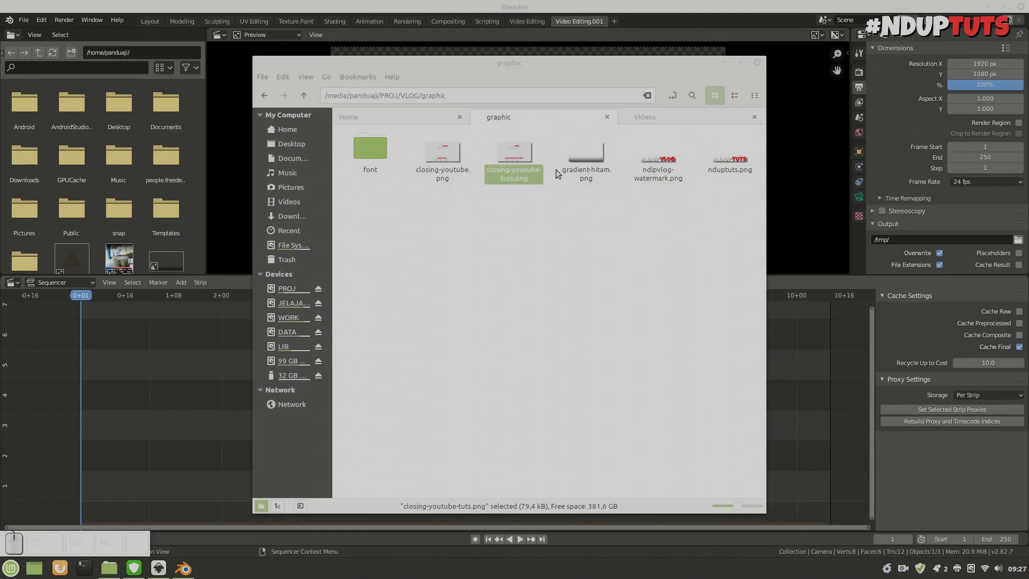
double_click(595, 153)
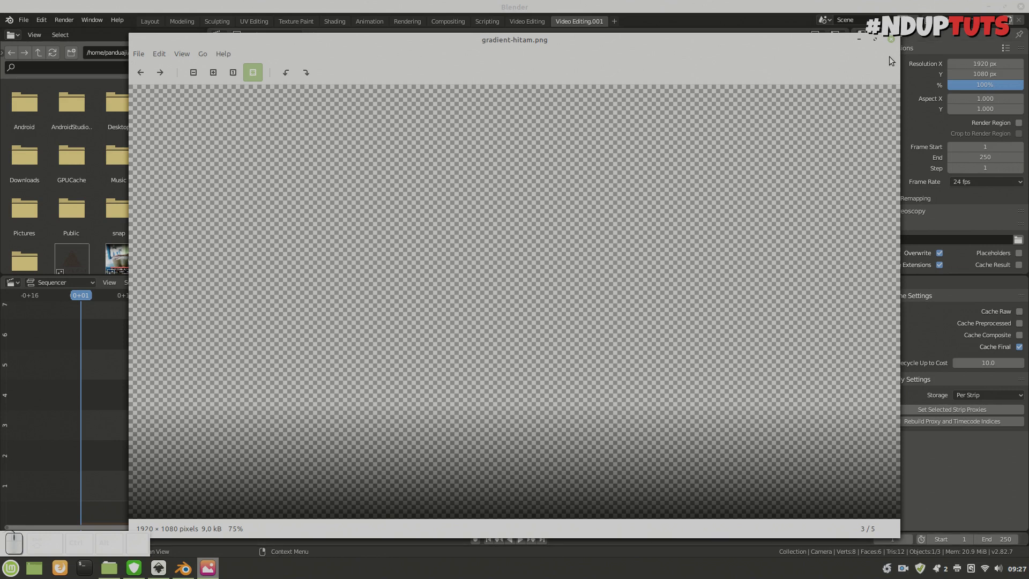
click(893, 39)
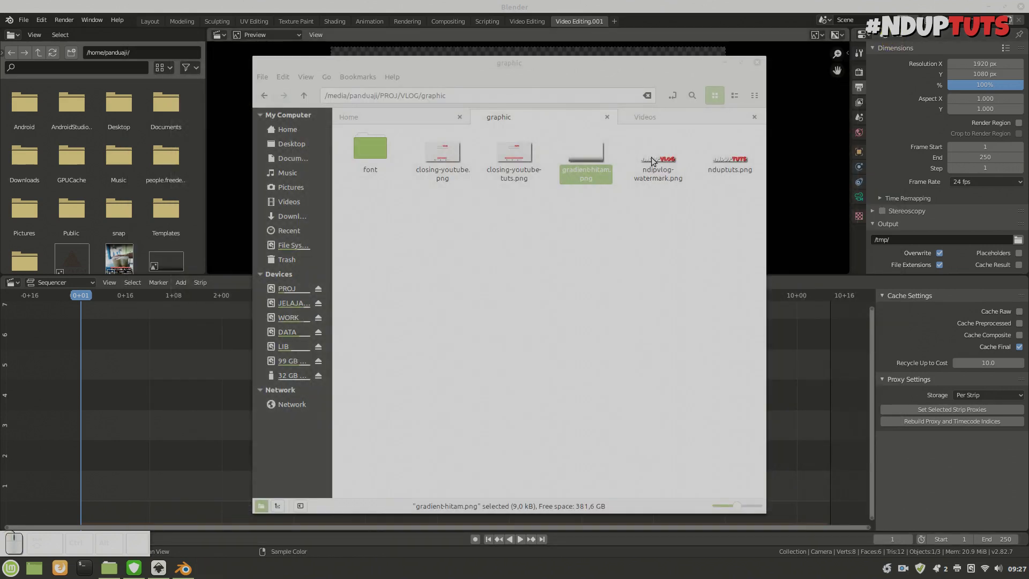
double_click(734, 161)
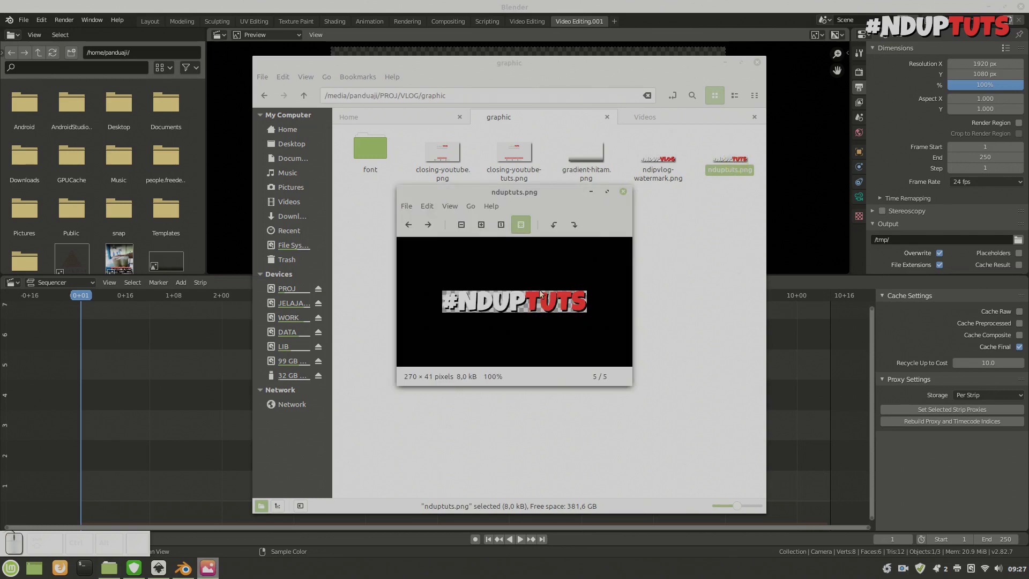
click(624, 191)
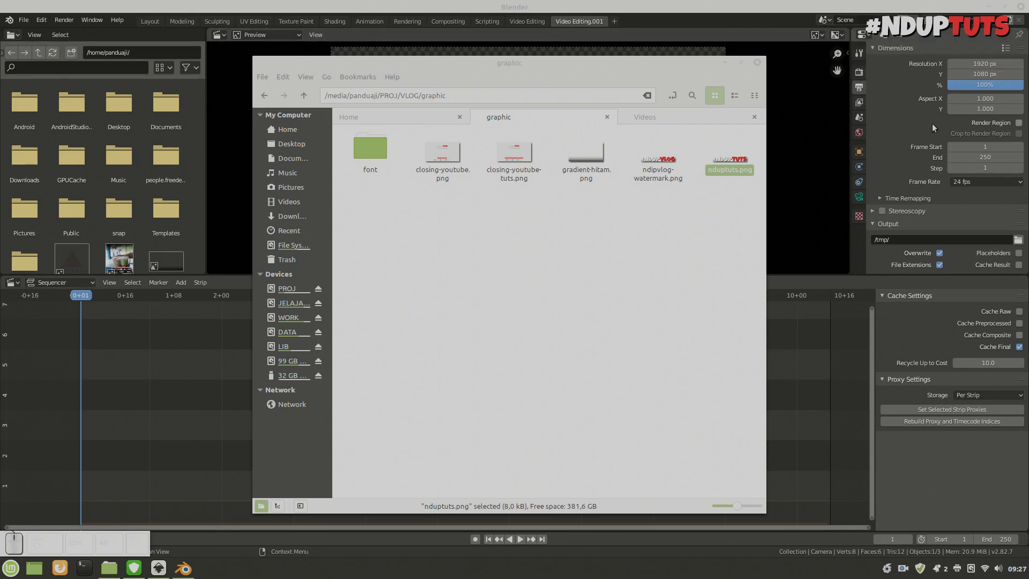
Check the contents of the font folder inside the graphic folder, return to the parent folder and minimize the file manager
click(523, 255)
double_click(370, 148)
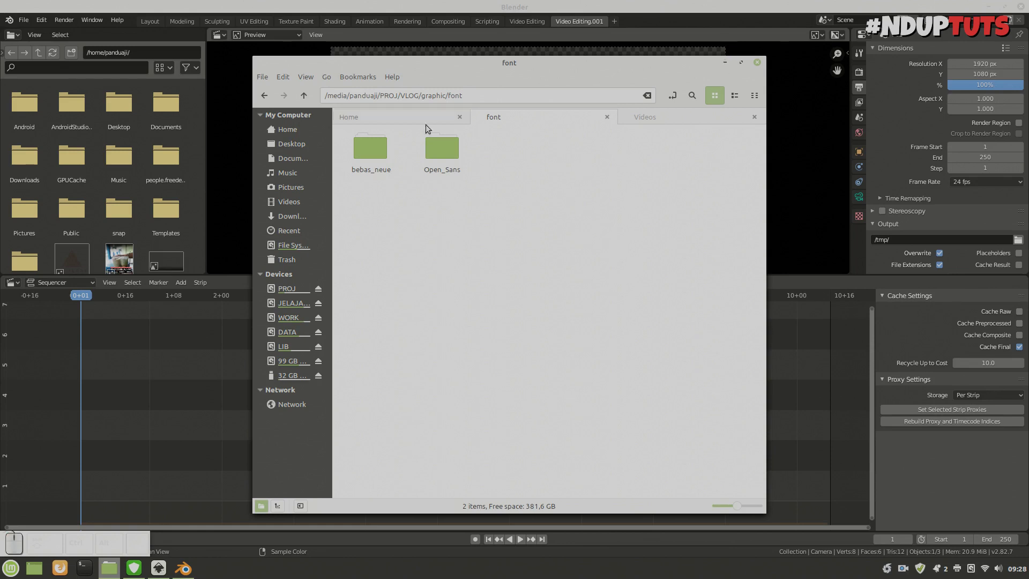
click(304, 95)
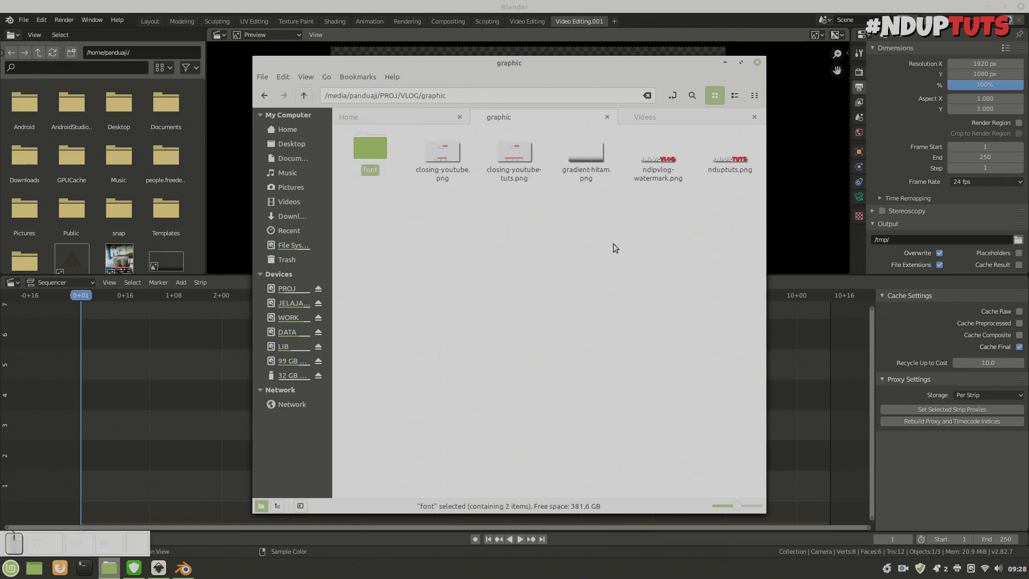
click(627, 306)
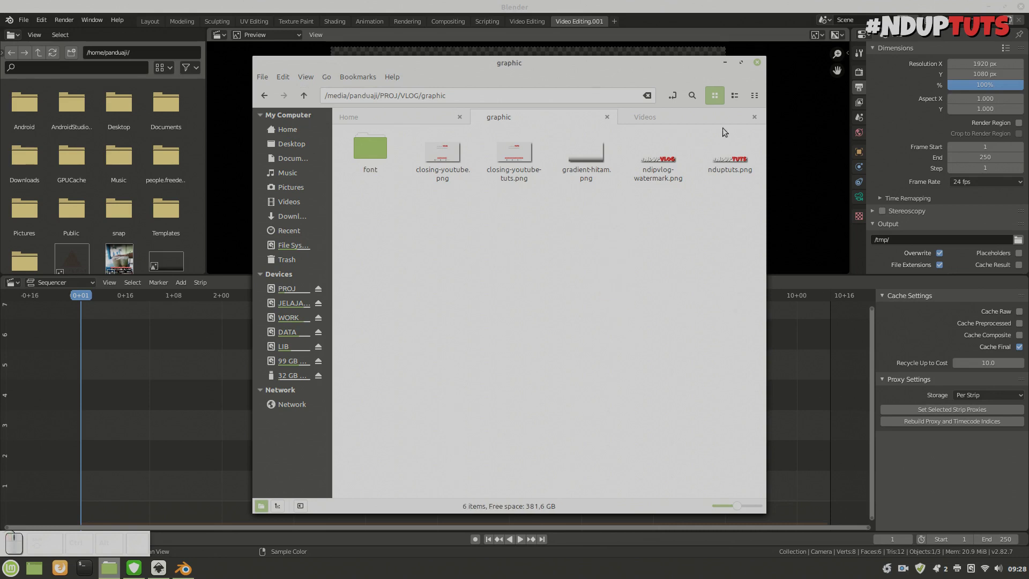
click(723, 64)
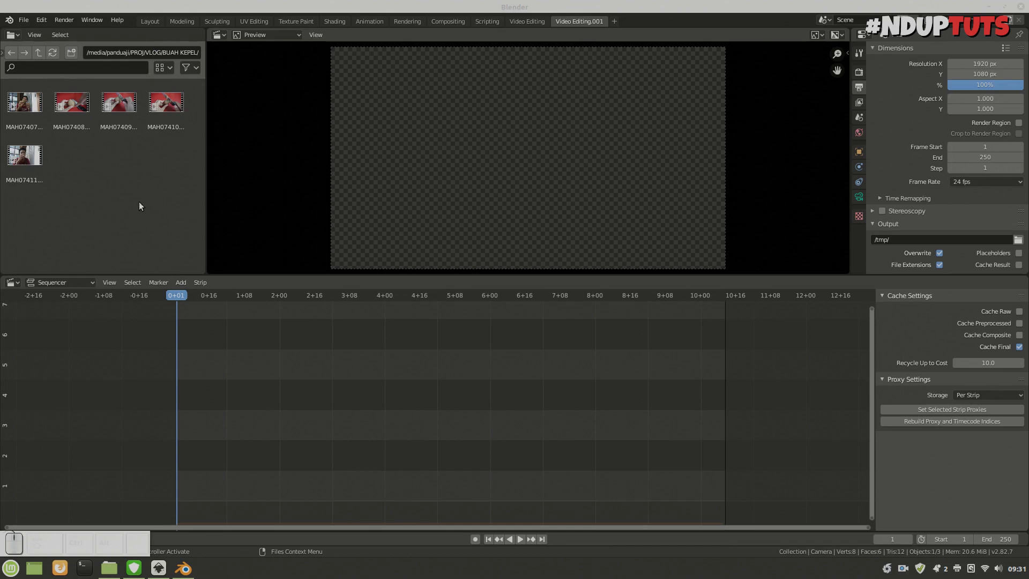
Add the MAH07407 clip from the BUAH KEPEL folder to the sequencer and compare its video and sound strips
drag(17, 104, 230, 433)
scroll(236, 420, down, 10)
scroll(633, 465, down, 1)
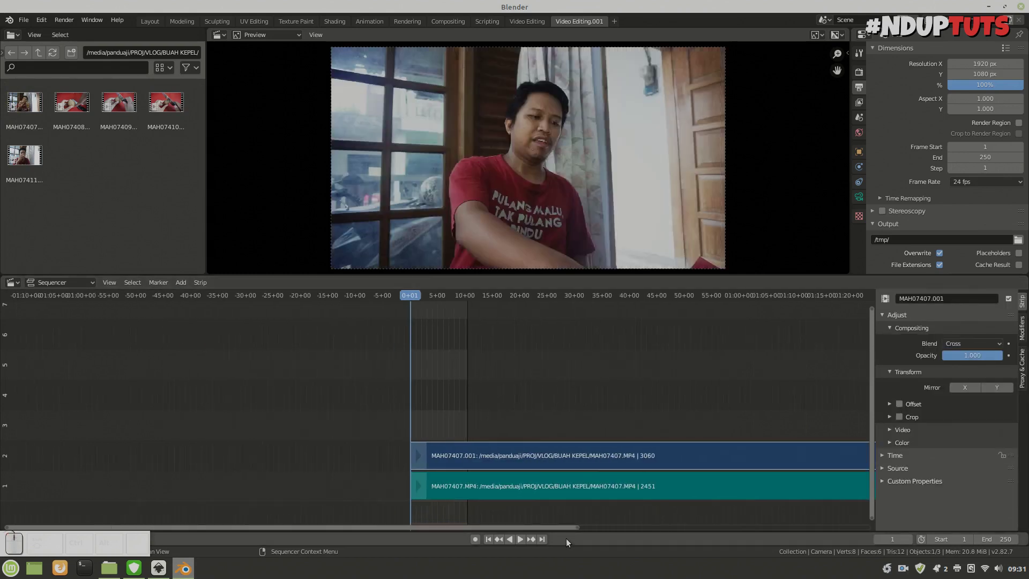
drag(573, 527, 821, 529)
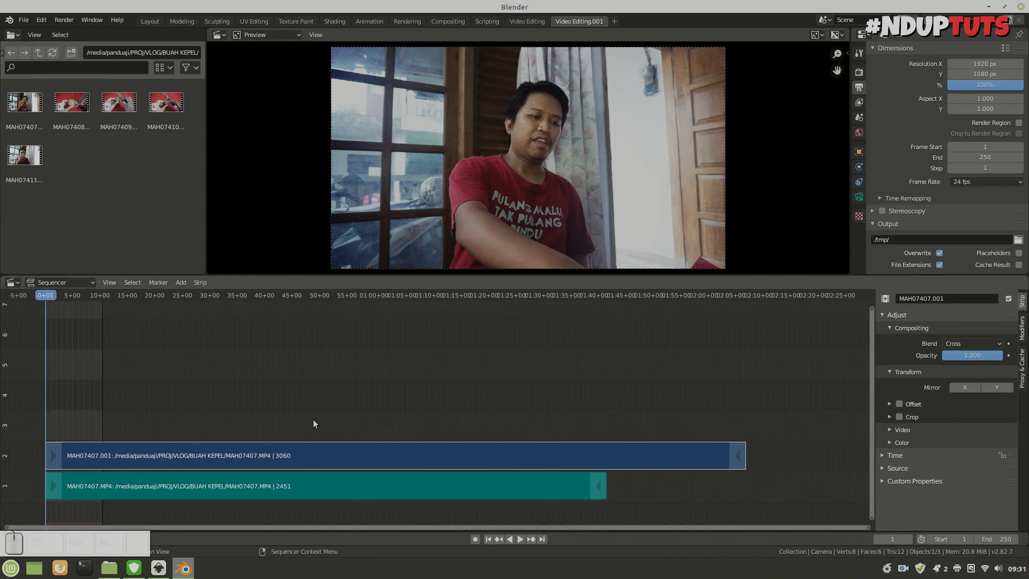
click(66, 456)
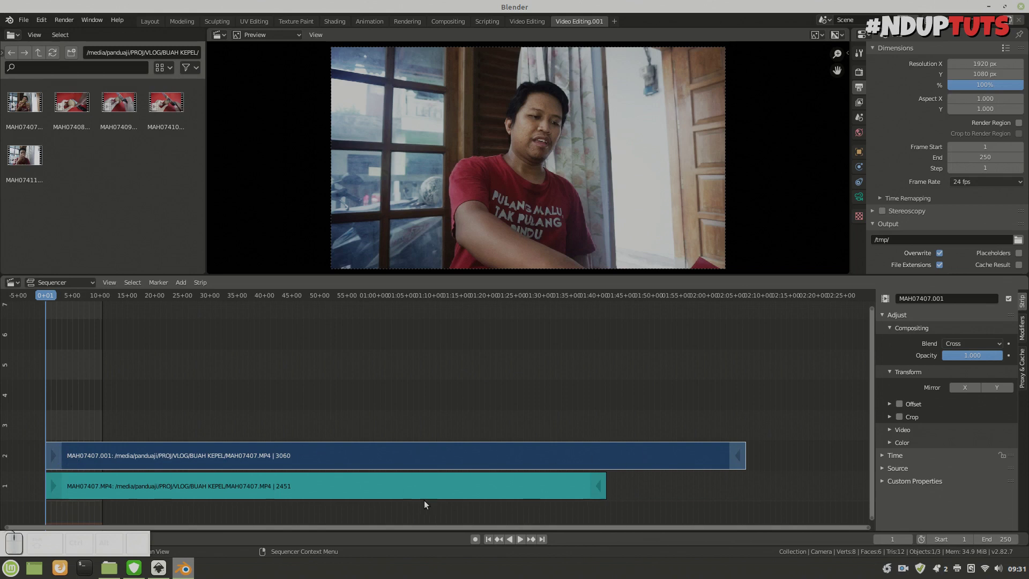
click(404, 484)
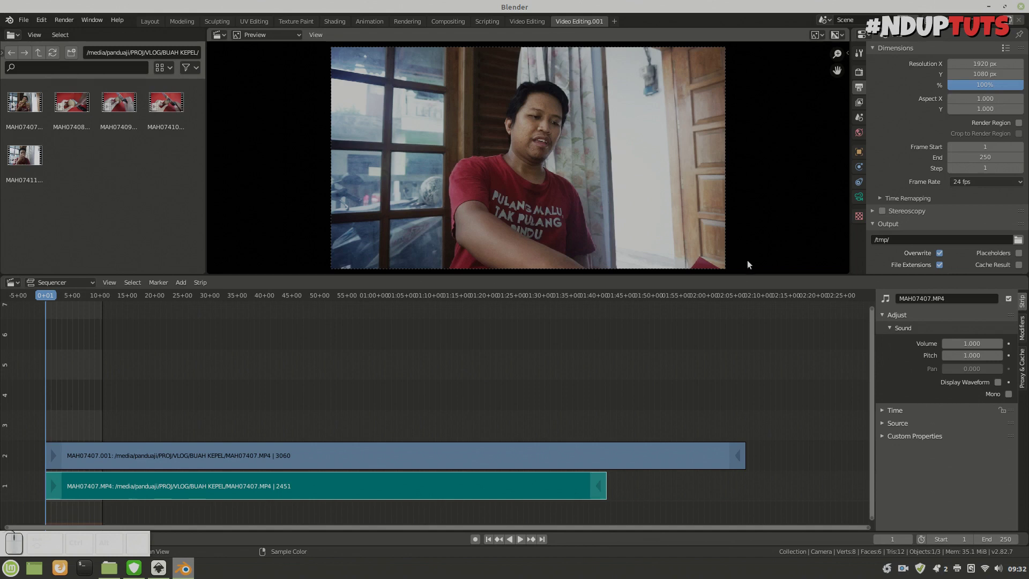
Set the project's output frame rate to 29.97 fps
click(957, 183)
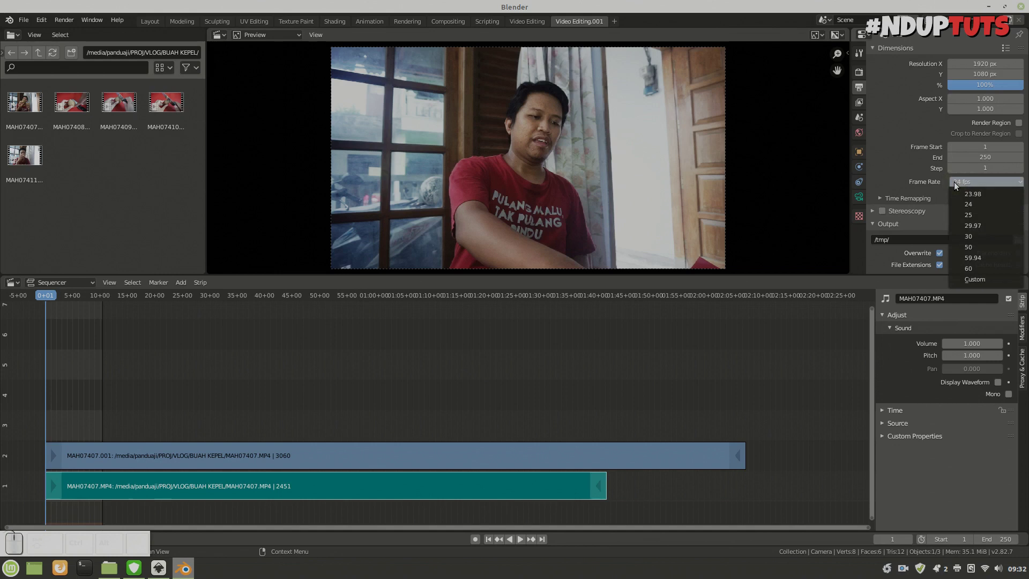
click(979, 226)
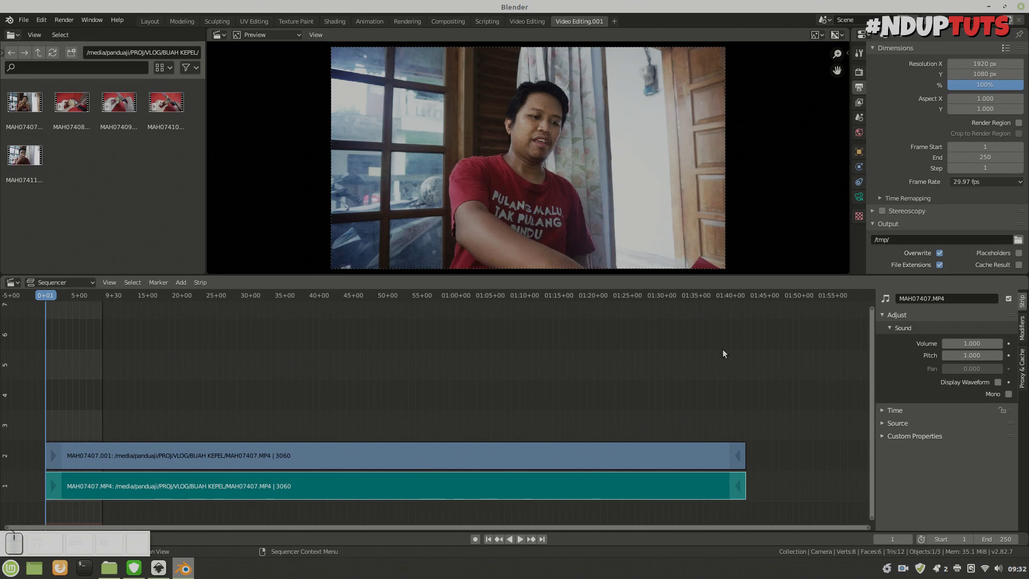
click(982, 181)
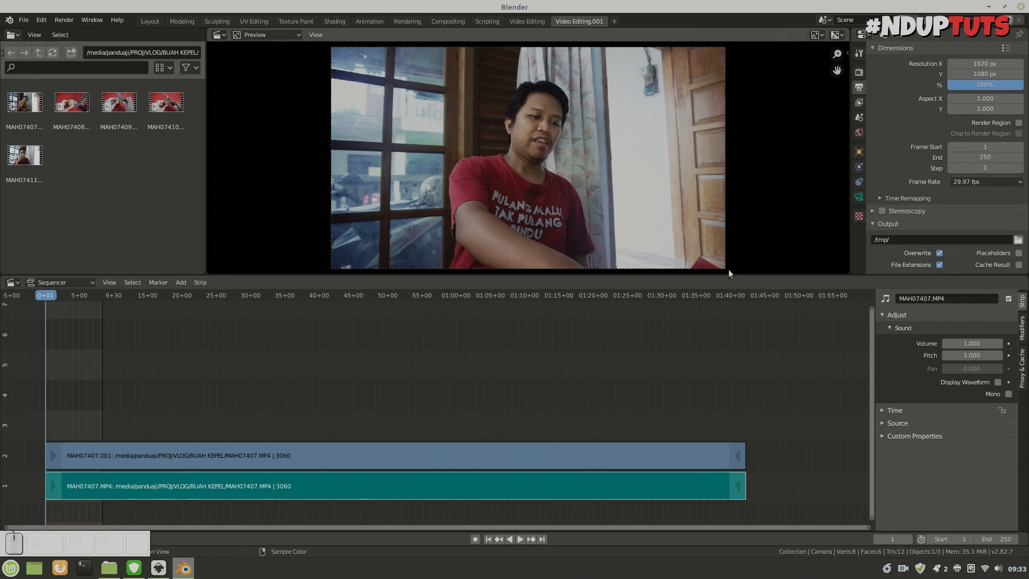
key(Home)
click(71, 105)
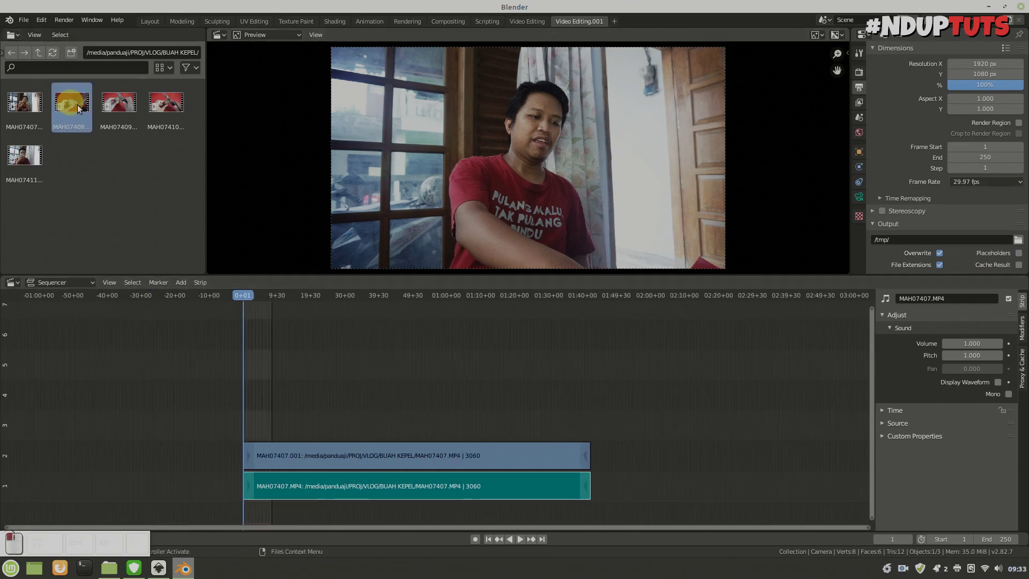
click(121, 106)
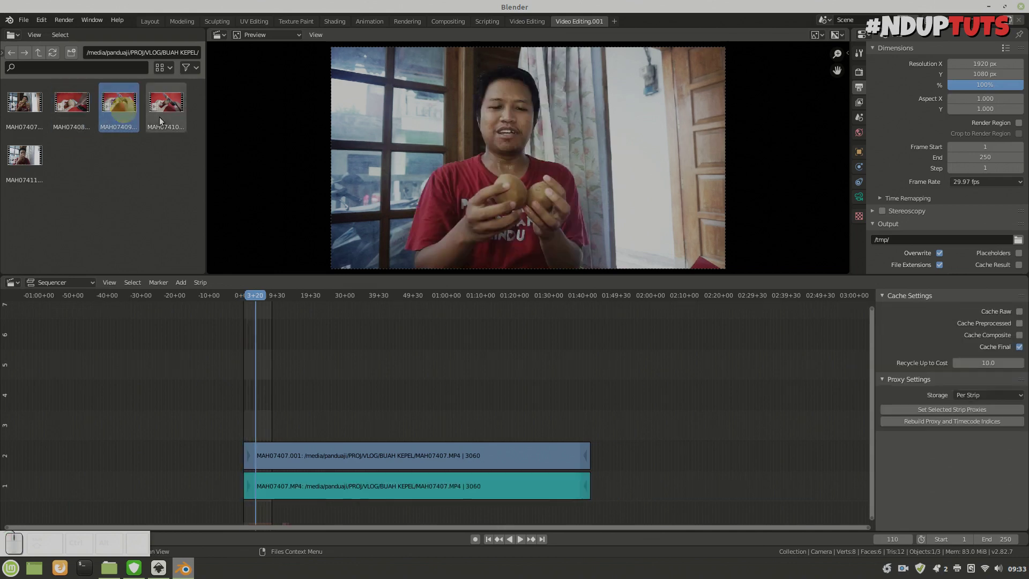
drag(159, 116, 268, 397)
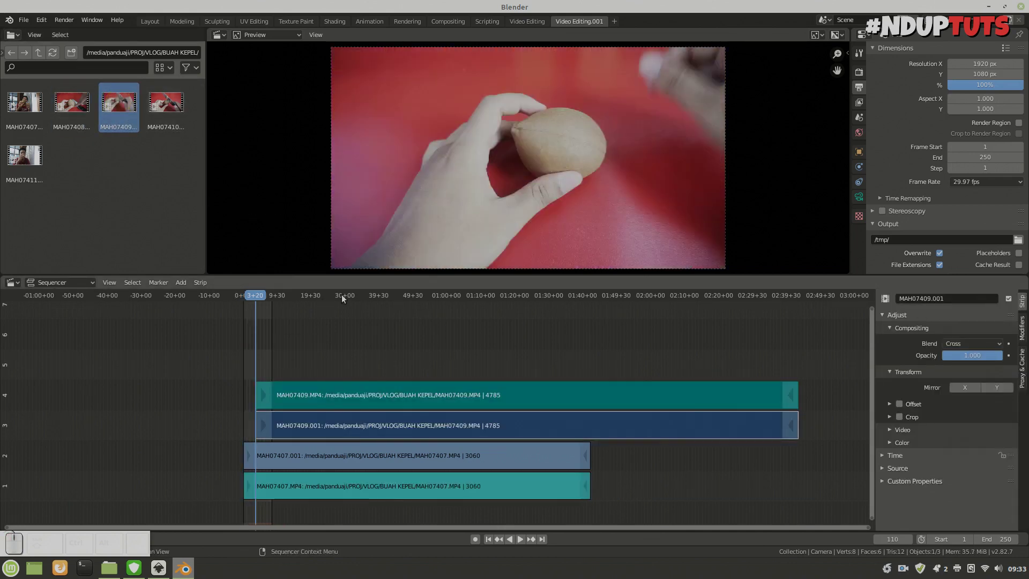
drag(348, 293, 625, 313)
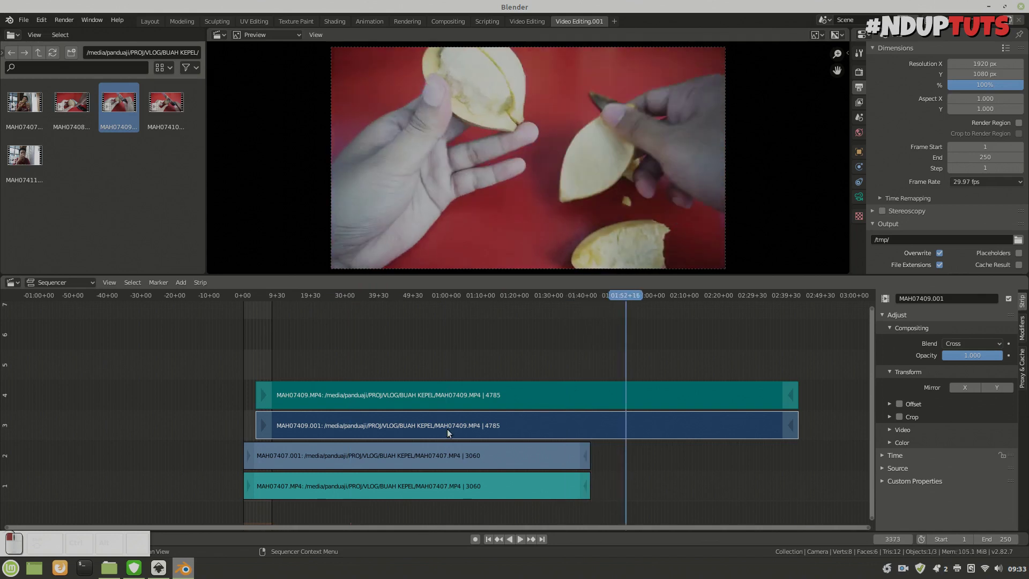
key(x)
click(387, 410)
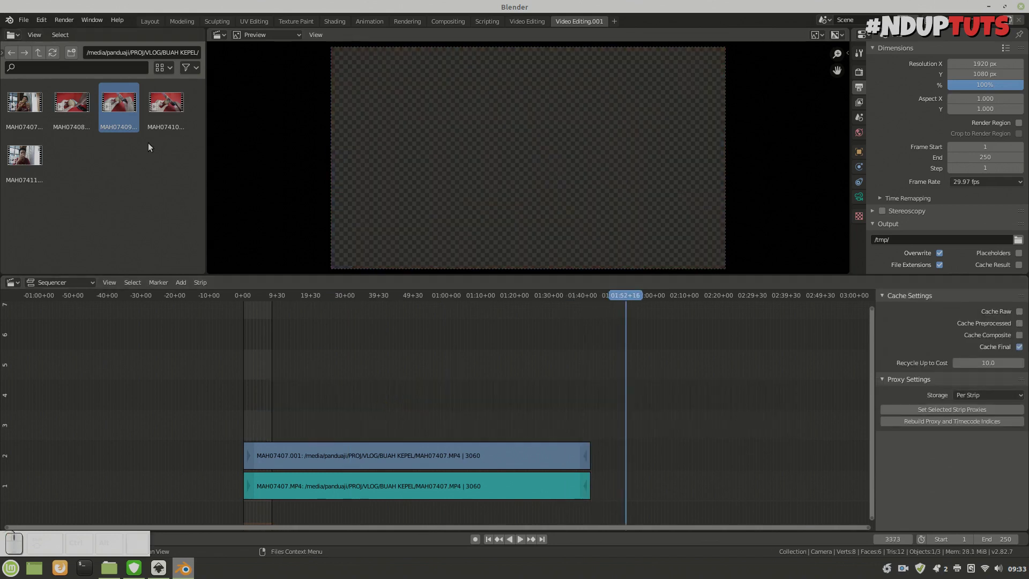
Add the MAH07410 and MAH07411 clips to the sequencer and line them up end to end after MAH07407 in channels 1 and 2
drag(159, 110, 625, 468)
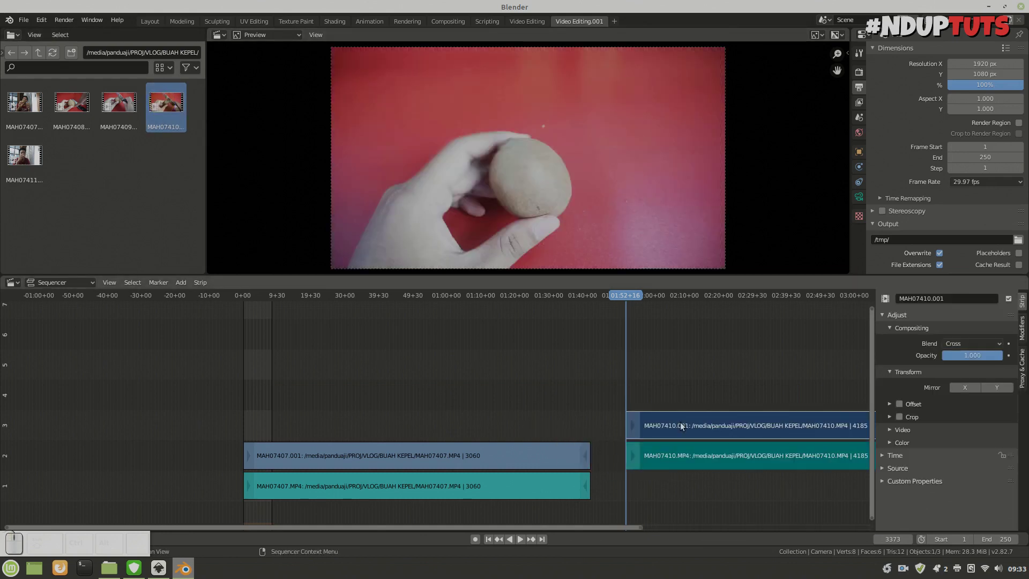
drag(687, 423, 675, 458)
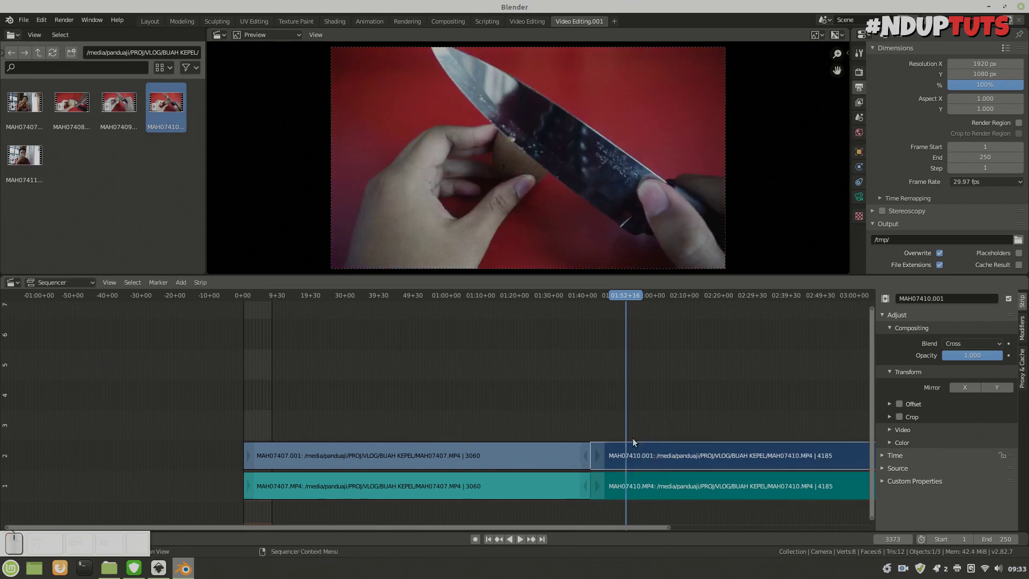
click(30, 162)
scroll(625, 442, down, 5)
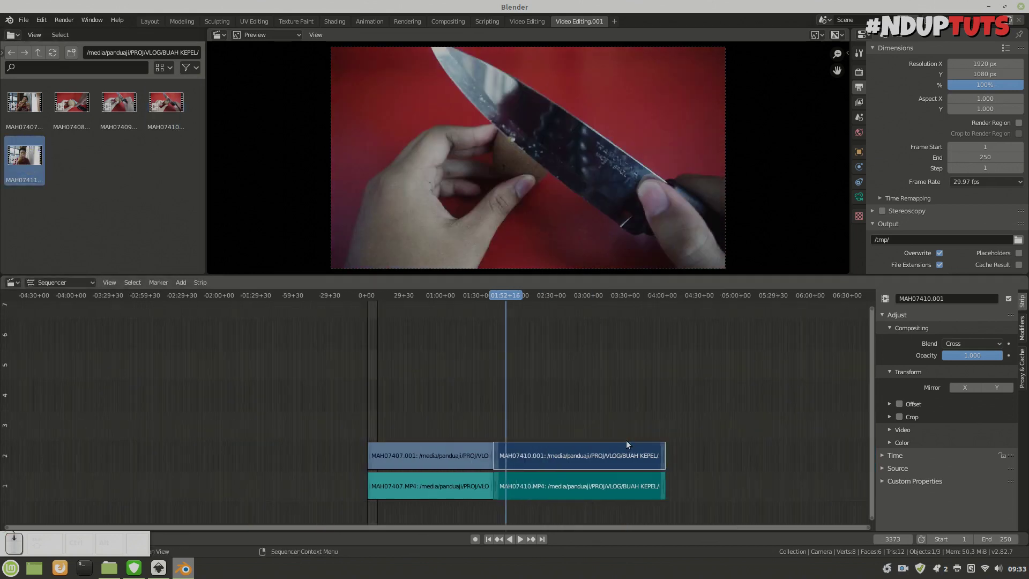
drag(25, 156, 706, 463)
drag(579, 397, 712, 443)
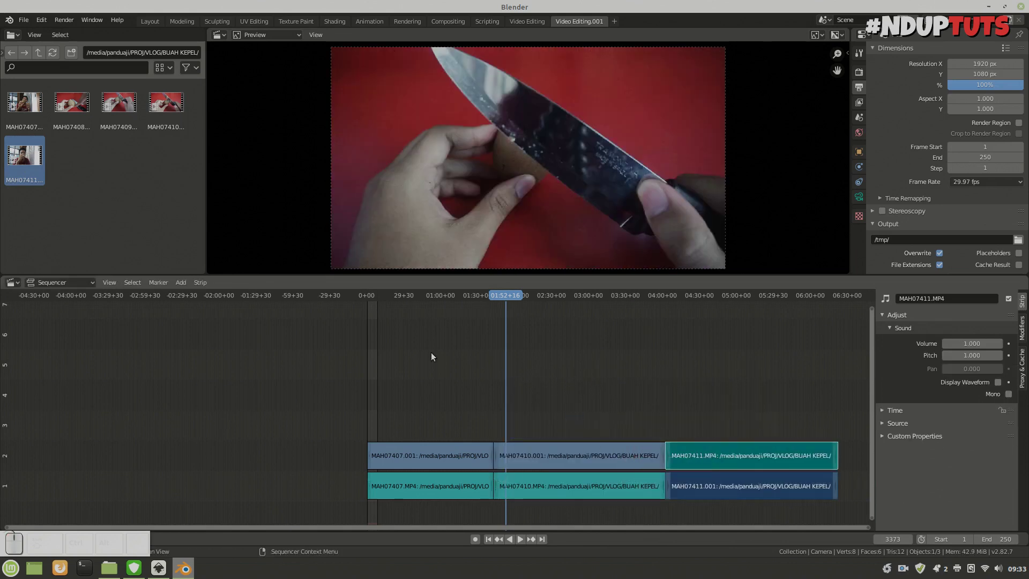
Place the playhead near the start of the first clip, at about 2+07
click(369, 294)
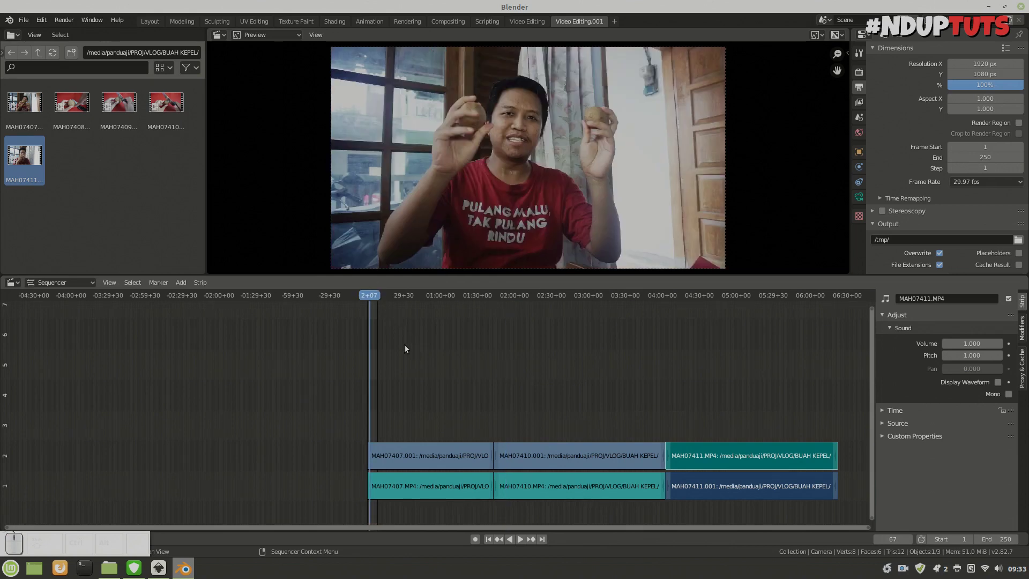
scroll(429, 430, up, 1)
scroll(429, 430, up, 5)
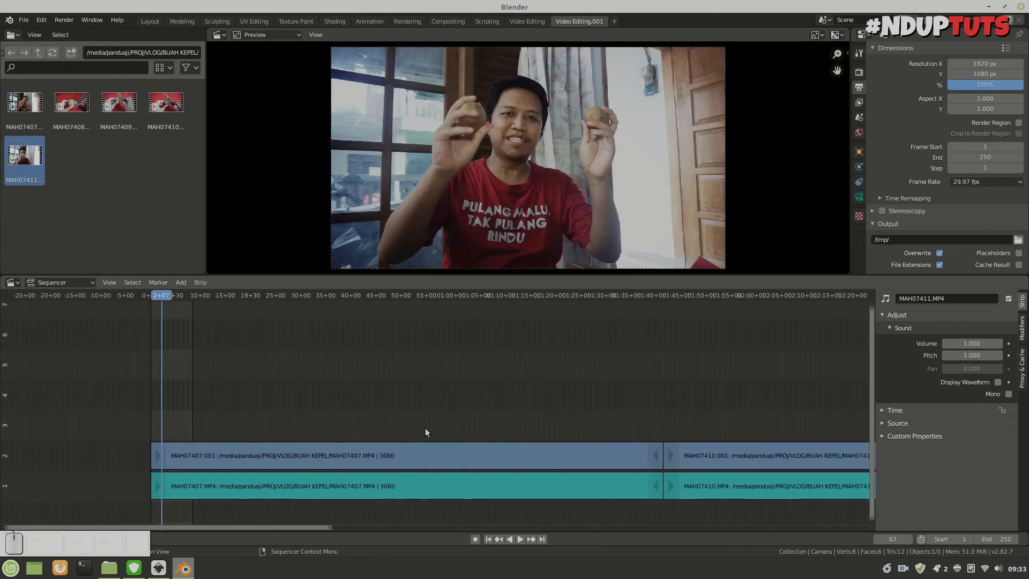
scroll(426, 429, down, 14)
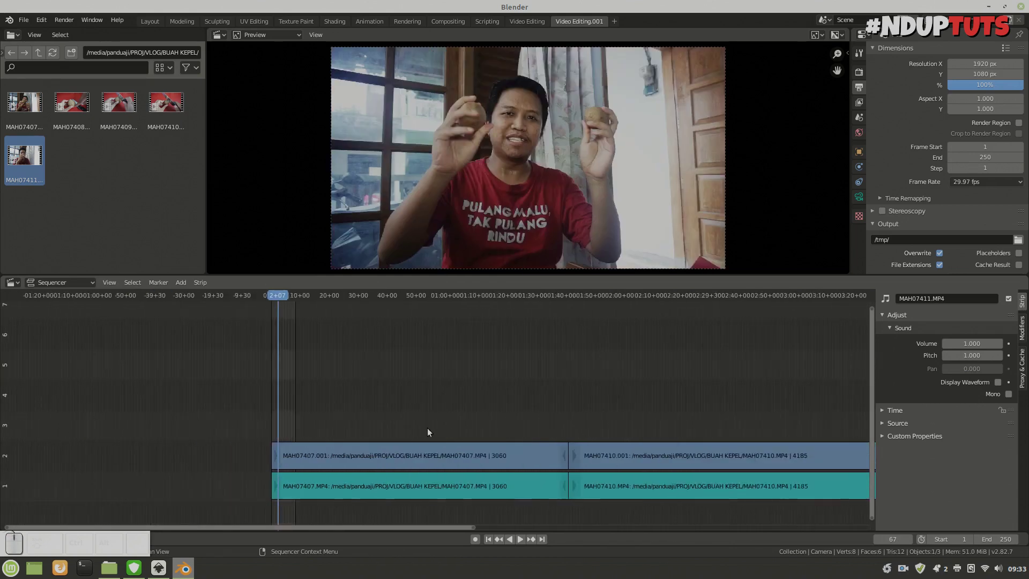
Play the opening seconds of the first clip to review its footage within the sequence
middle_drag(473, 423, 253, 417)
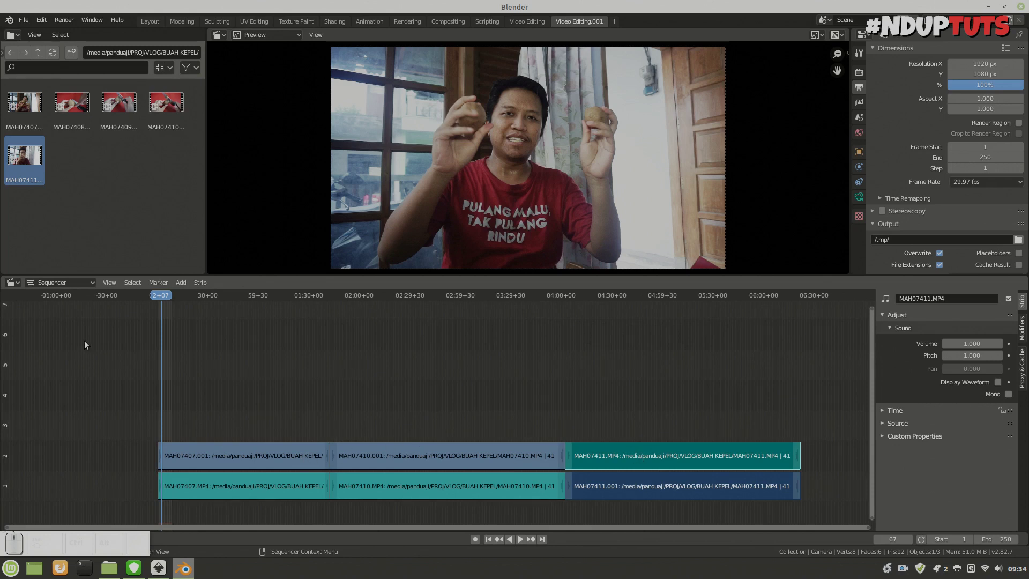
click(161, 360)
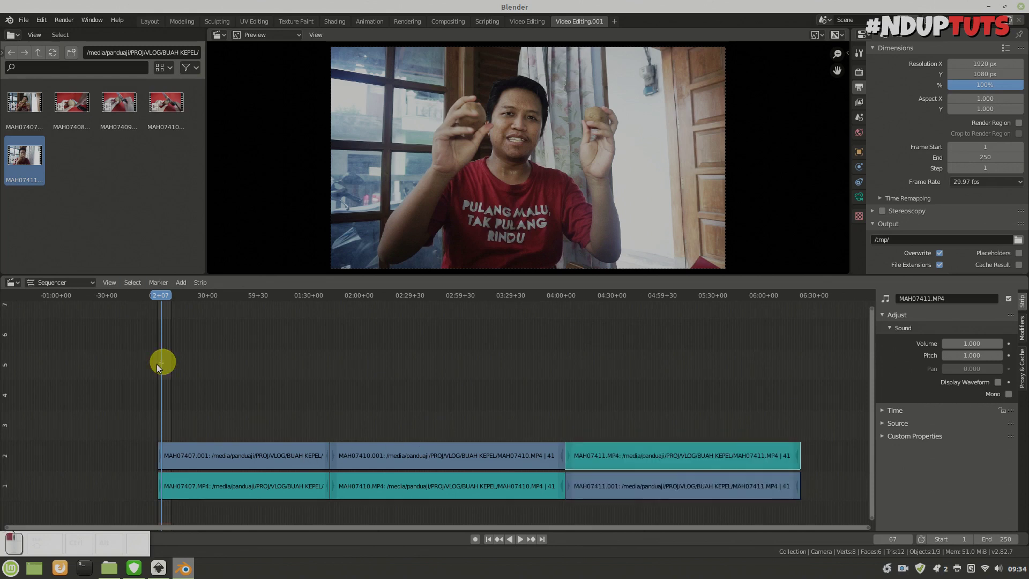
scroll(162, 356, up, 7)
middle_drag(162, 357, 506, 349)
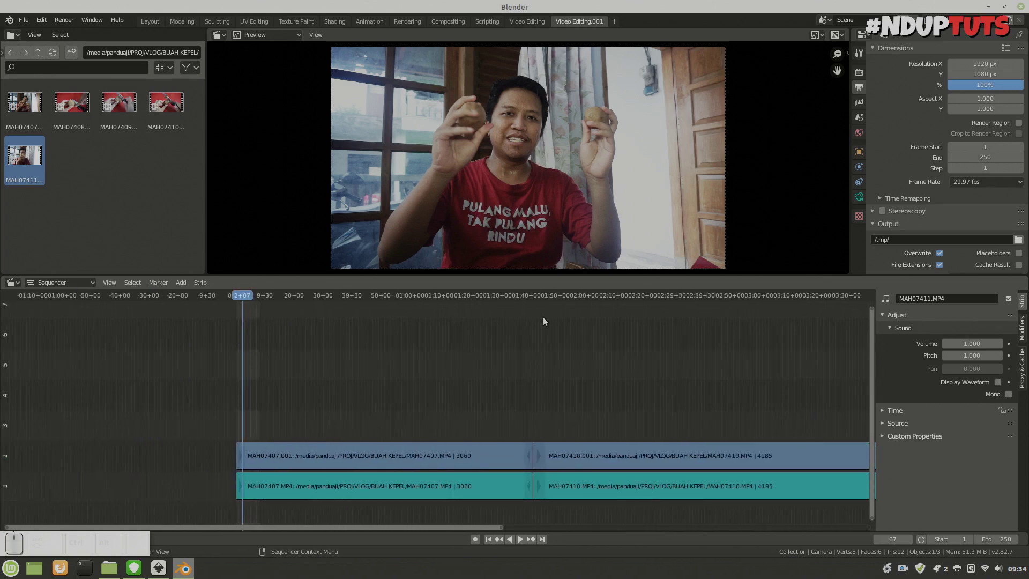
click(236, 296)
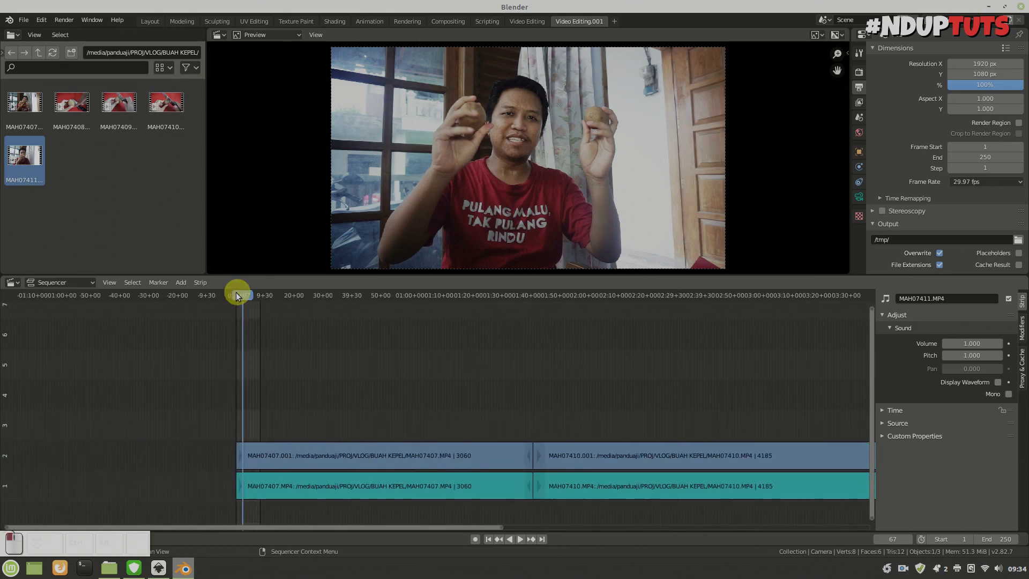
key(space)
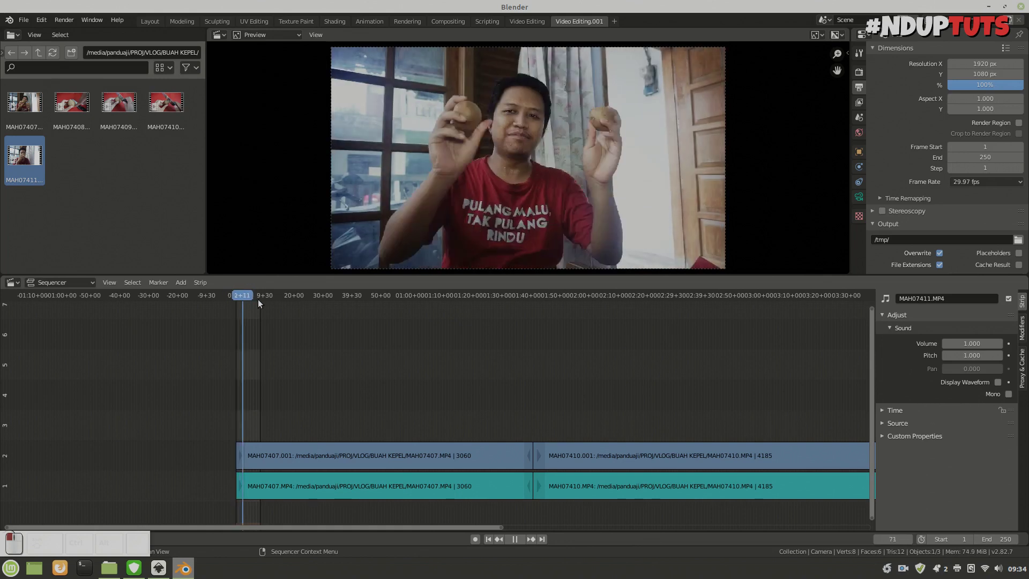
click(259, 299)
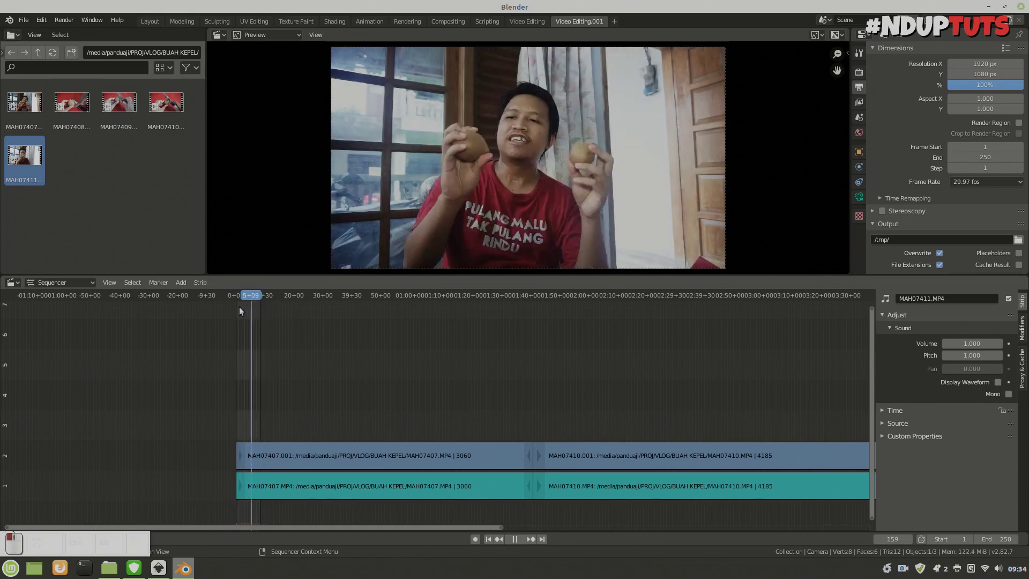
key(space)
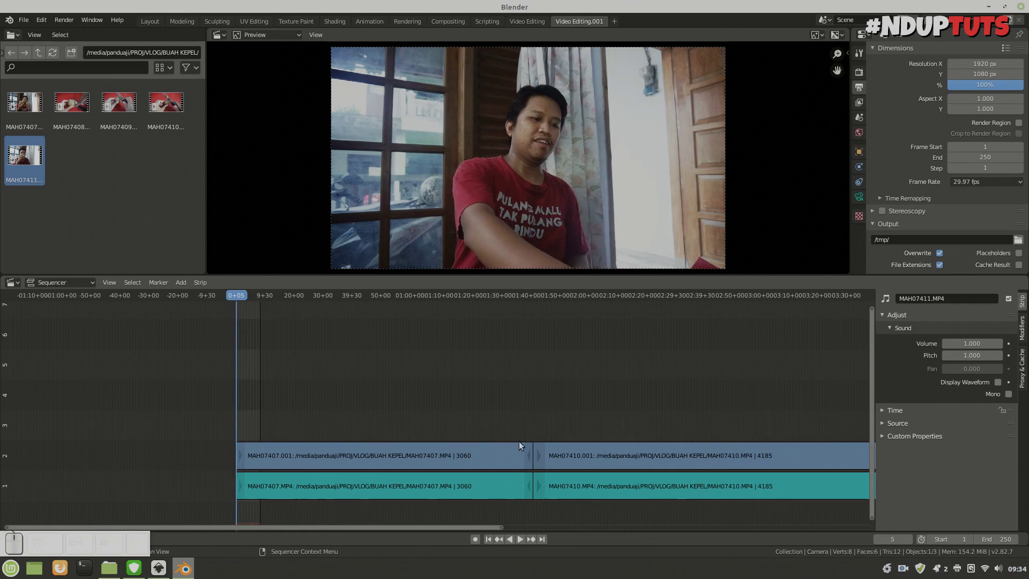
Jump the playhead strip by strip to the end of MAH07411 and set the scene's end frame there, at 11431
scroll(508, 442, down, 3)
scroll(522, 441, down, 2)
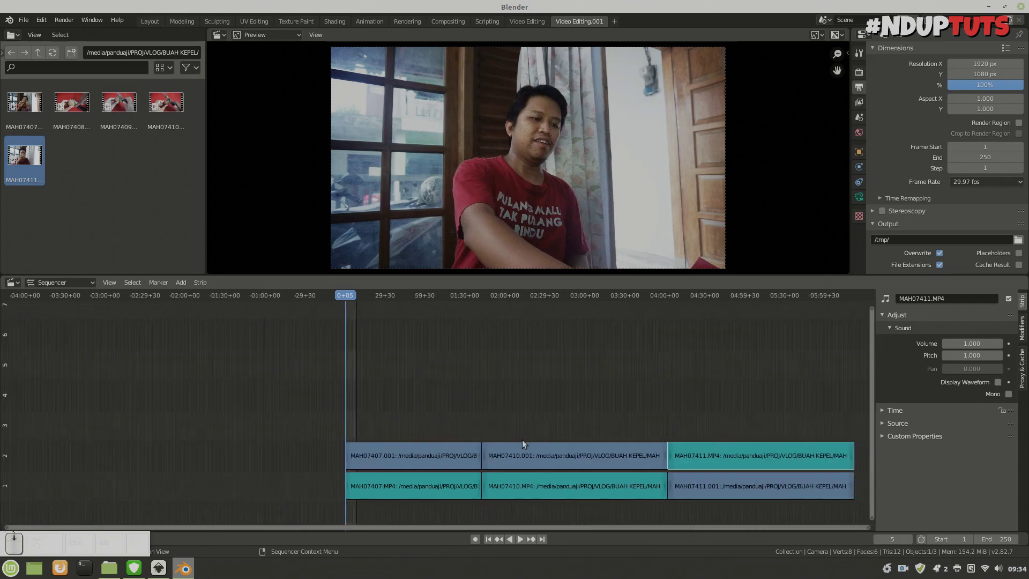
scroll(523, 440, up, 1)
click(758, 488)
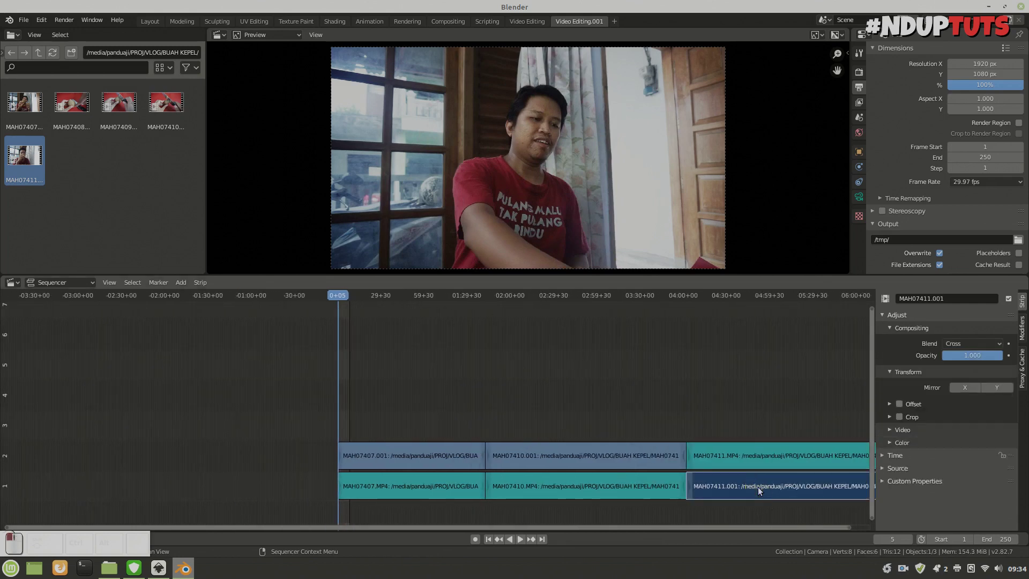
scroll(444, 370, down, 5)
middle_drag(666, 386, 541, 383)
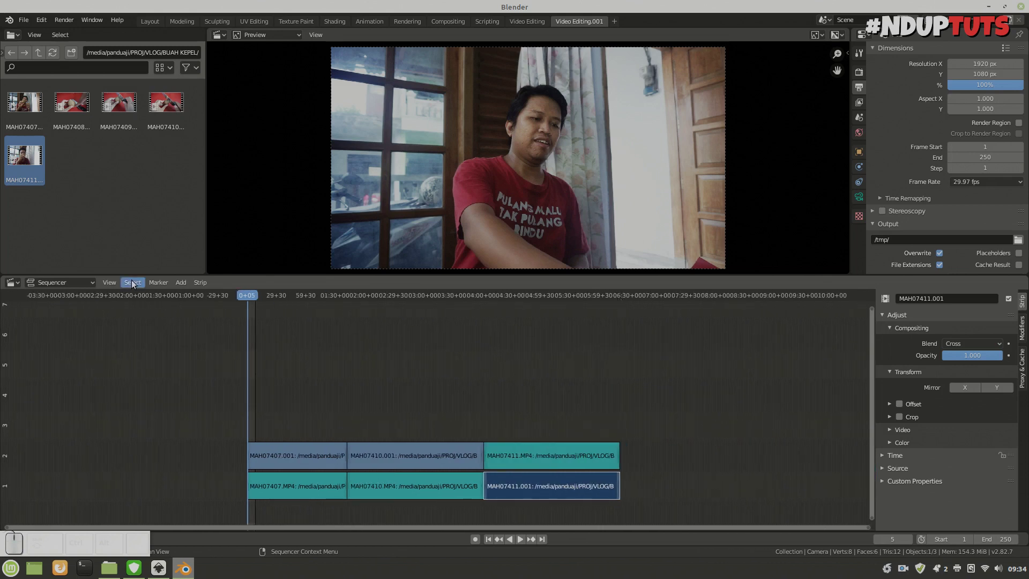
click(107, 282)
mouse_move(156, 359)
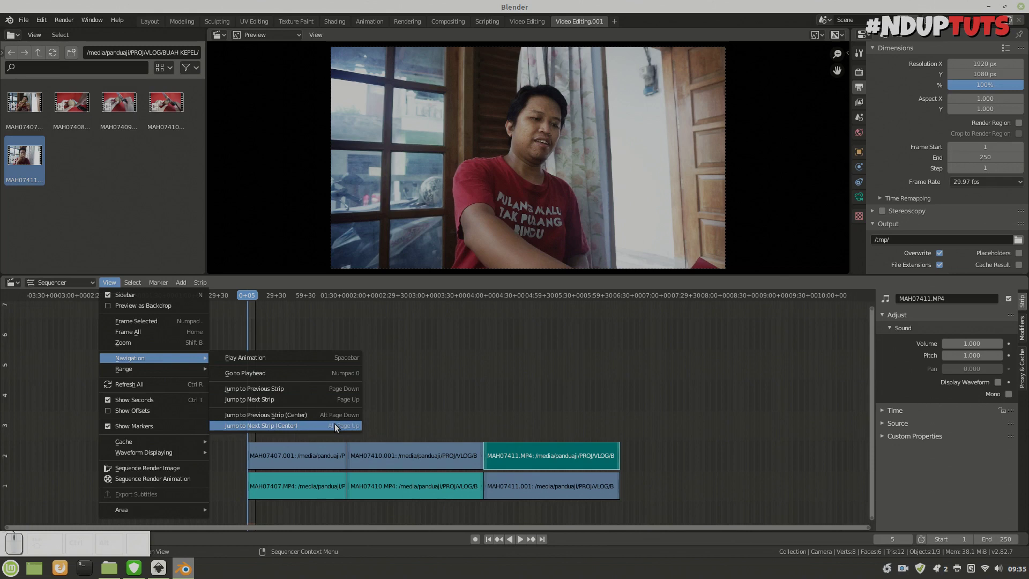
click(308, 400)
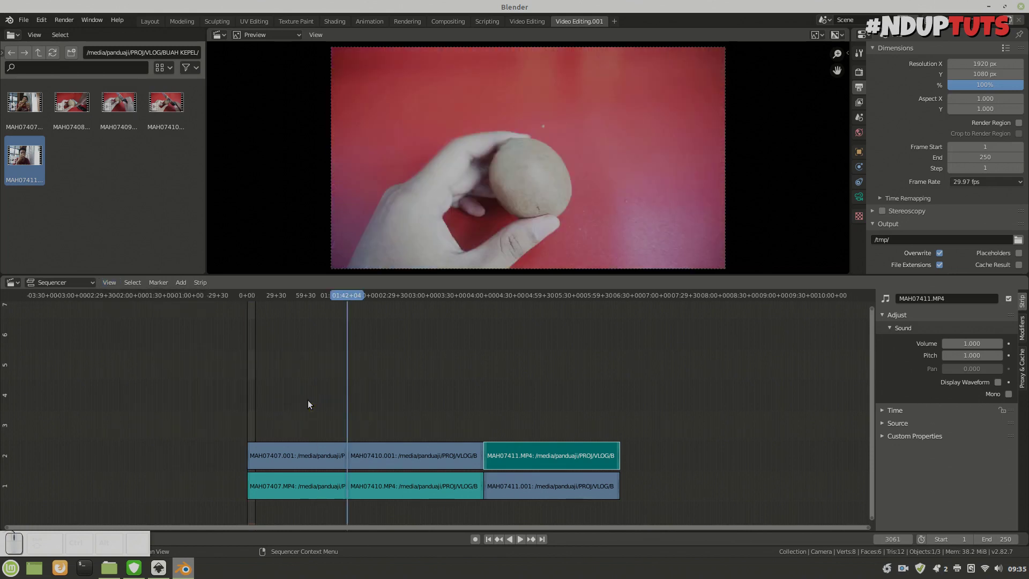
key(Page_Up)
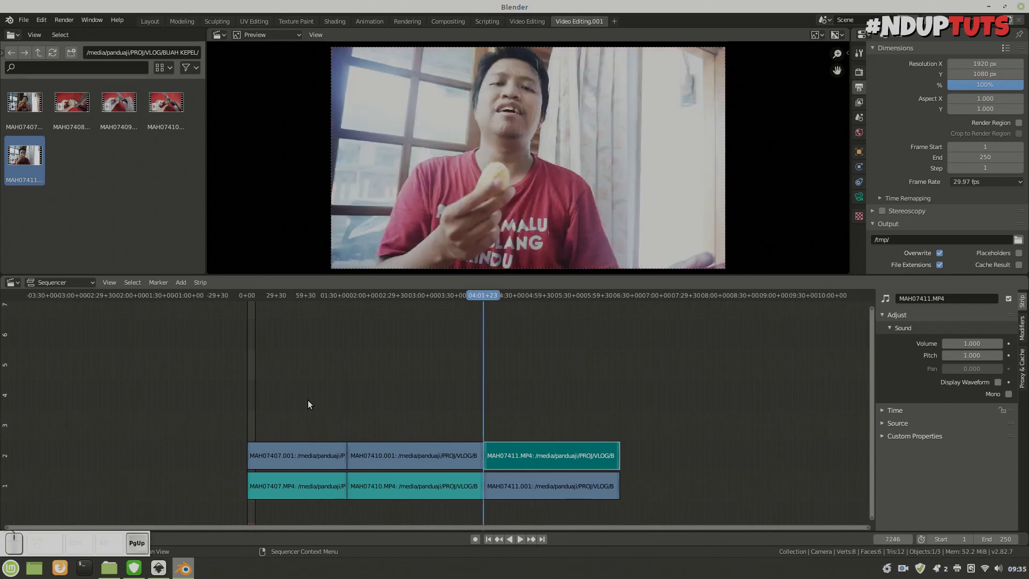
key(Page_Up)
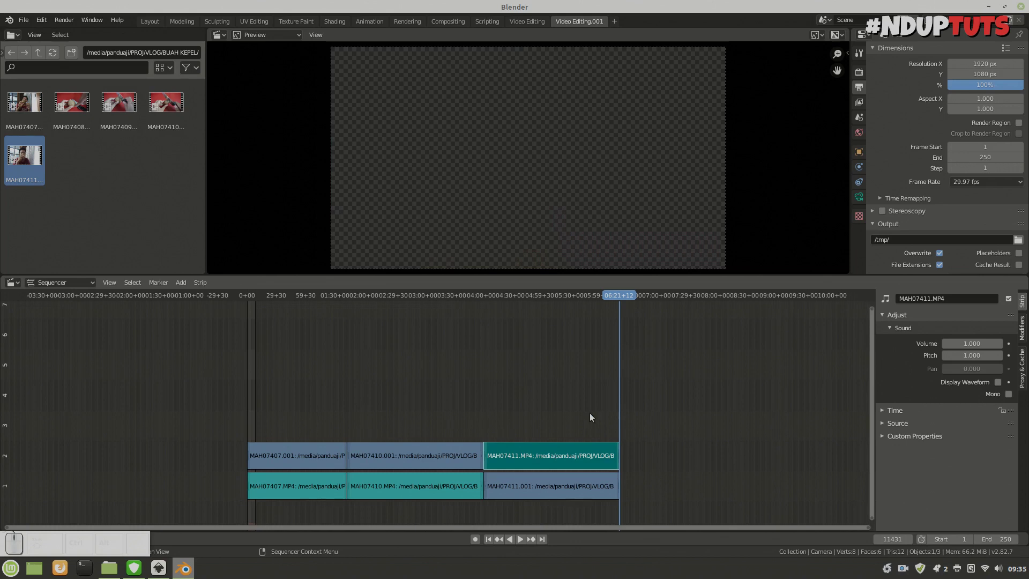
key(ctrl+End)
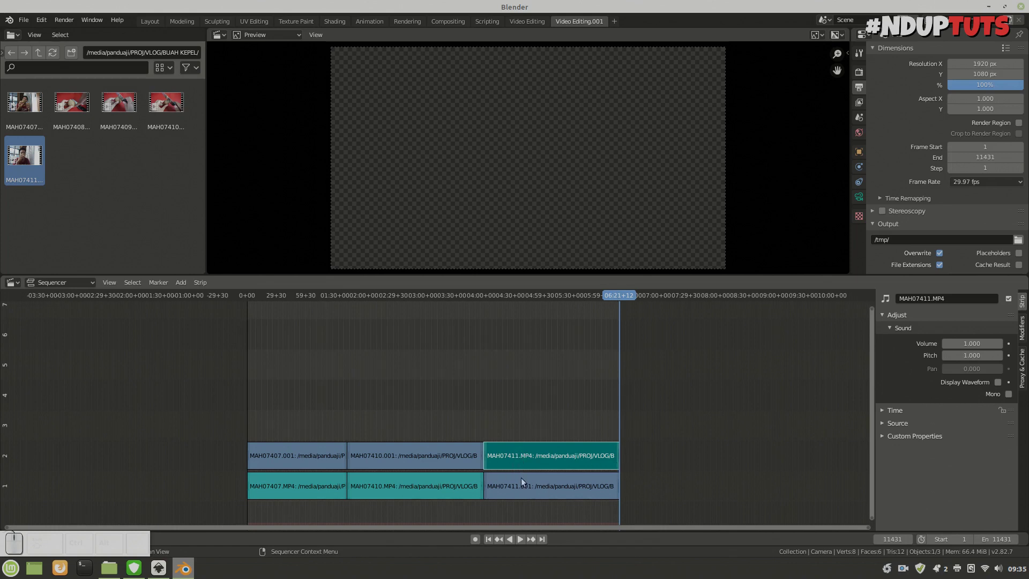
Rearrange the MAH07411 strips so that the video sits in channel 2 and its sound in channel 1
click(552, 487)
key(g)
click(554, 437)
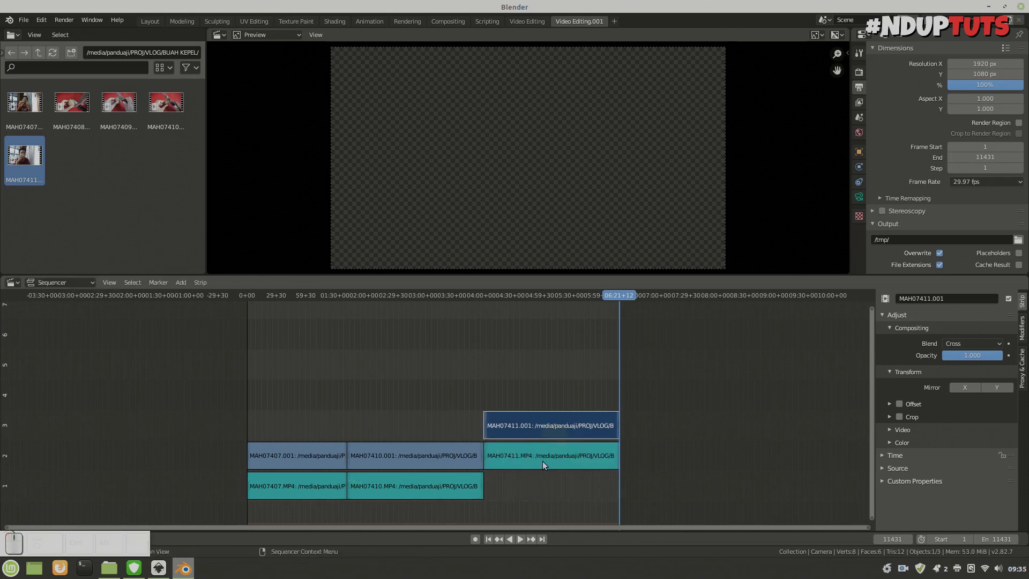
click(542, 461)
shift+click(540, 424)
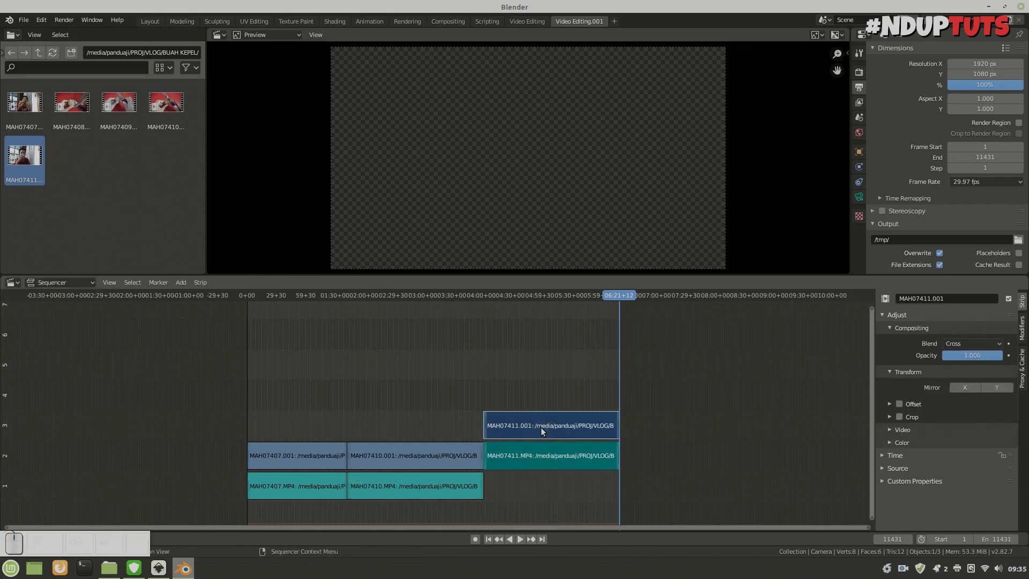
key(g)
key(y)
click(543, 459)
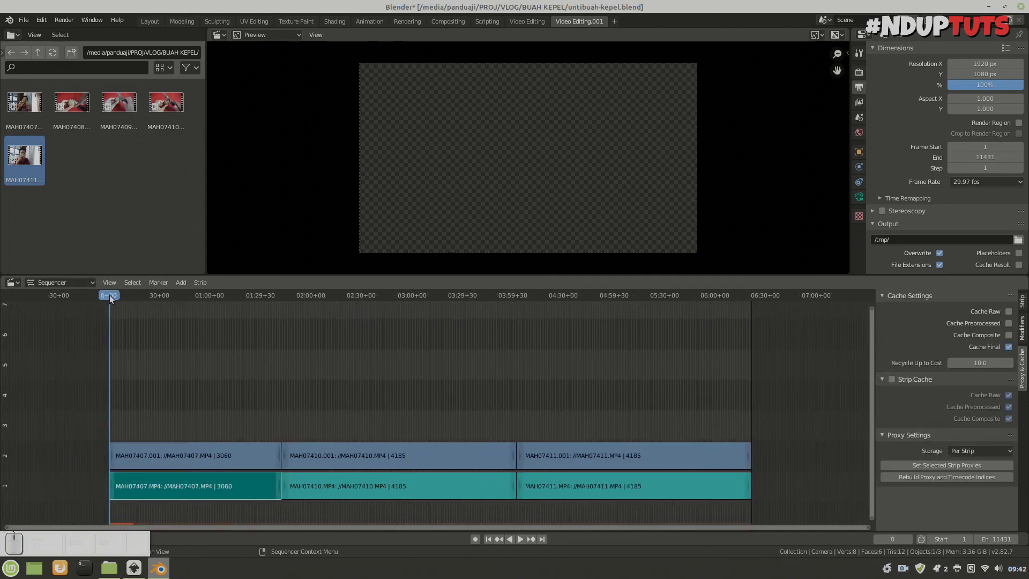
Save the project and play the first clip from about 2+02 to check the preview's playback frame rate
drag(109, 295, 112, 295)
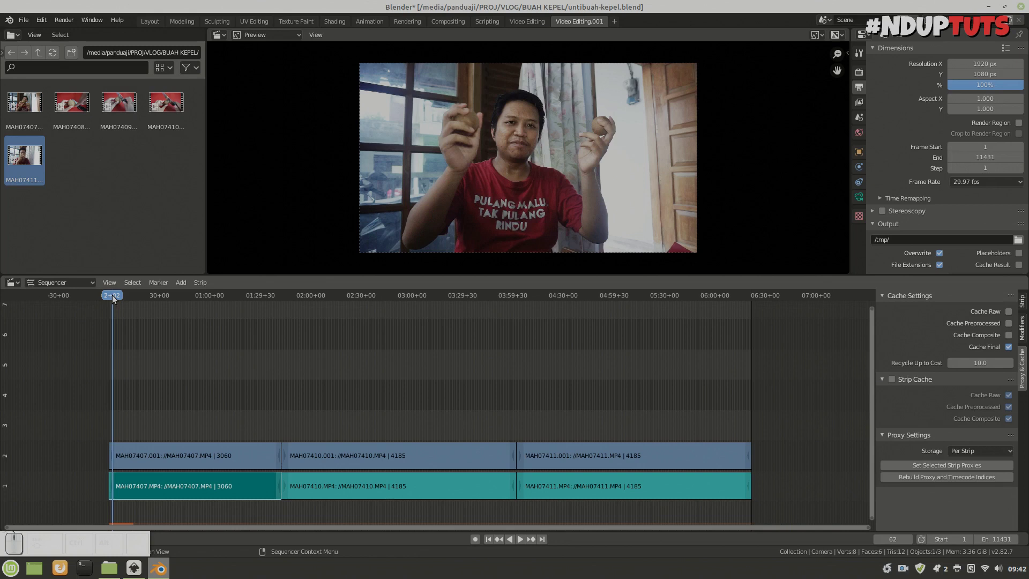
key(ctrl+s)
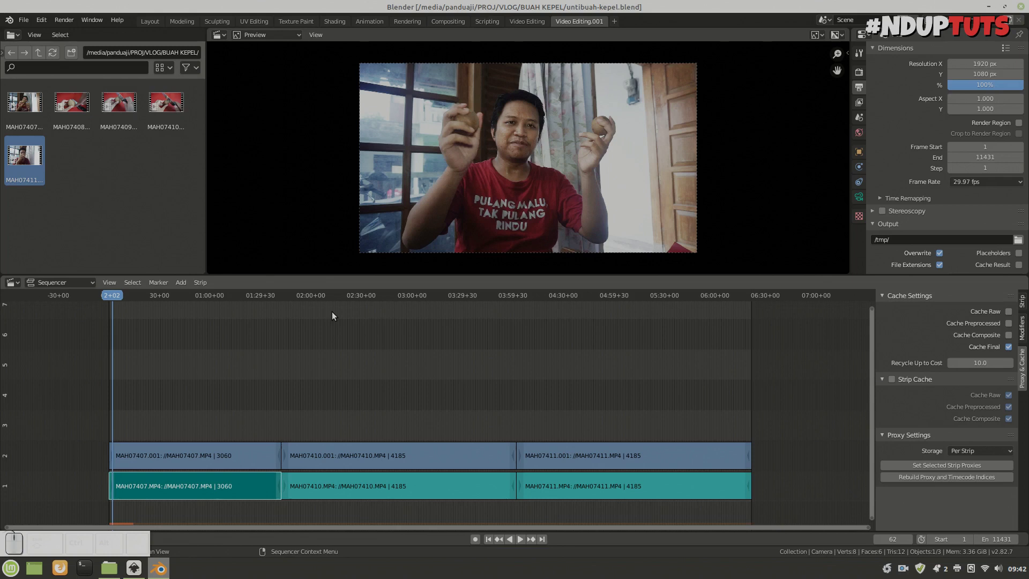
key(space)
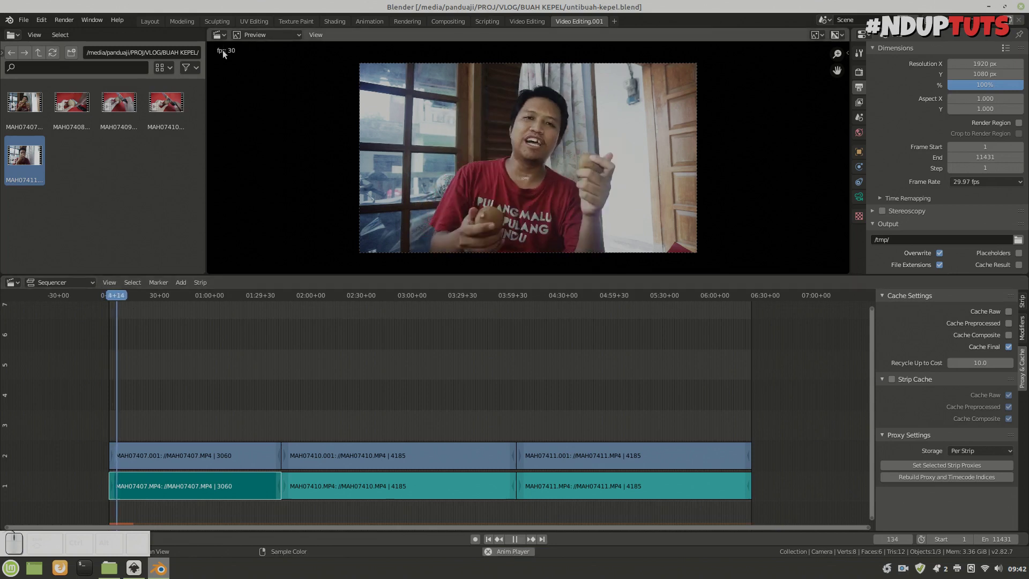
key(space)
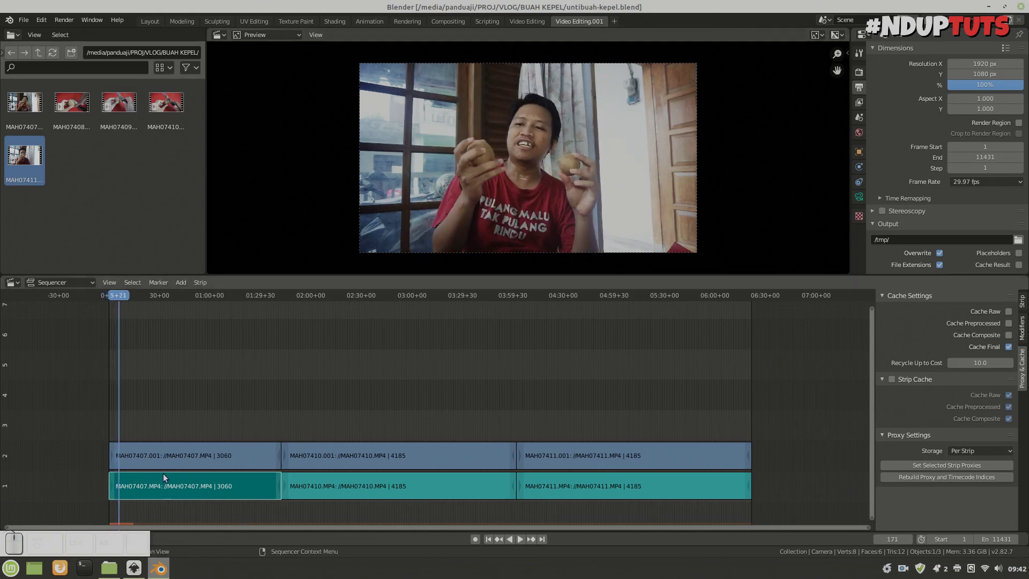
Mute the MAH07407 sound strip and replay parts of the first clip to check the playback frame rate
key(h)
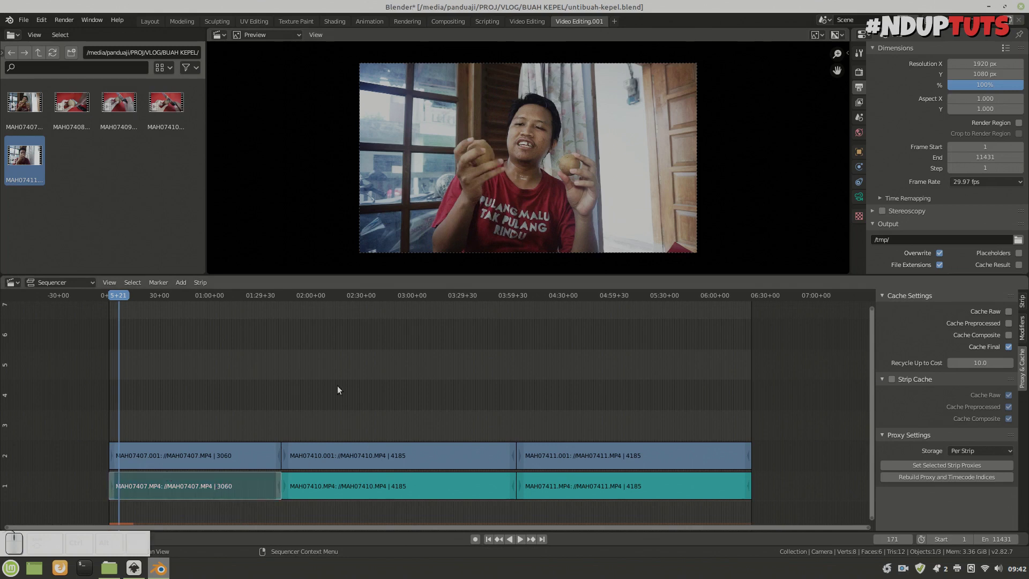
key(space)
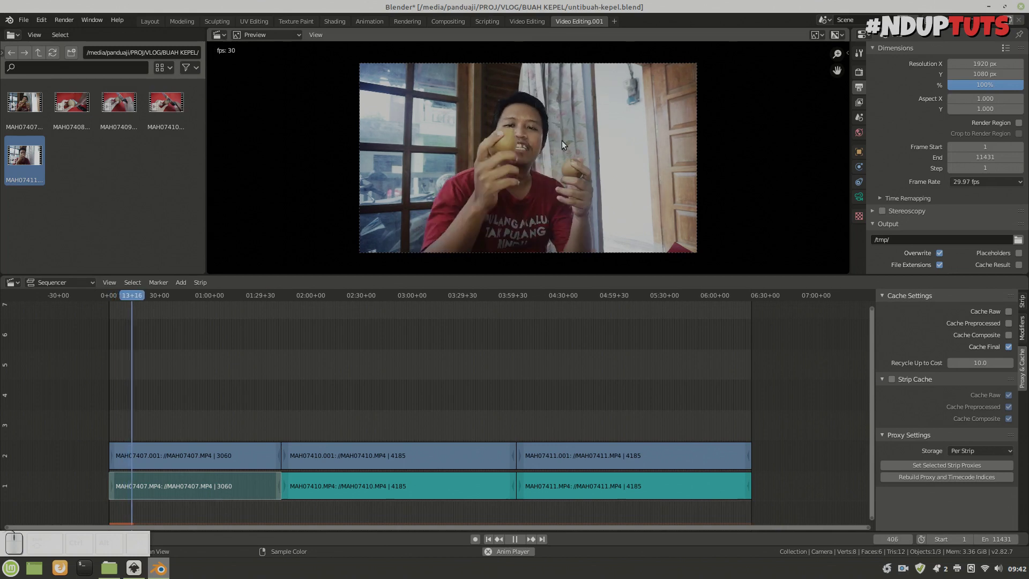
key(space)
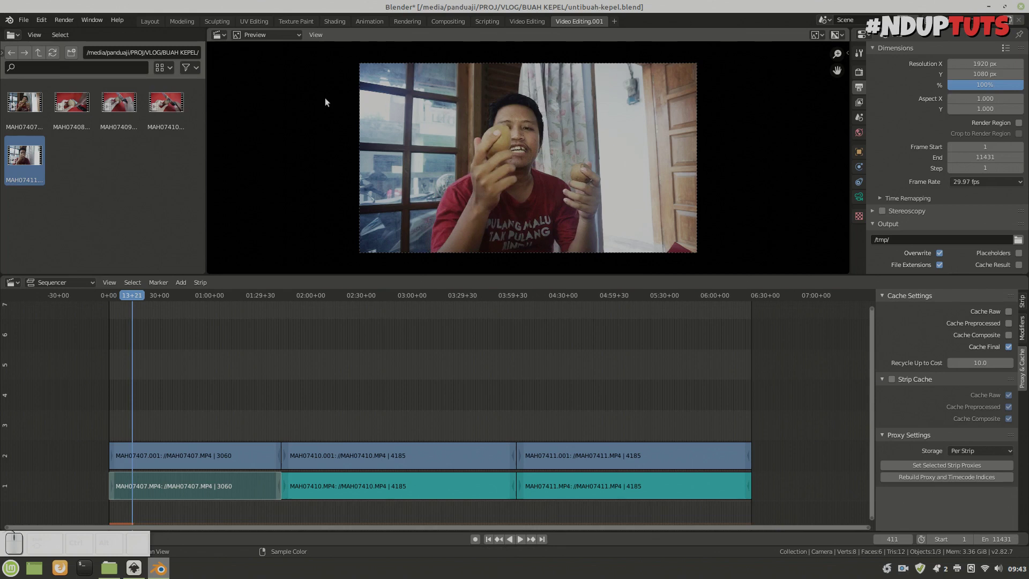
key(space)
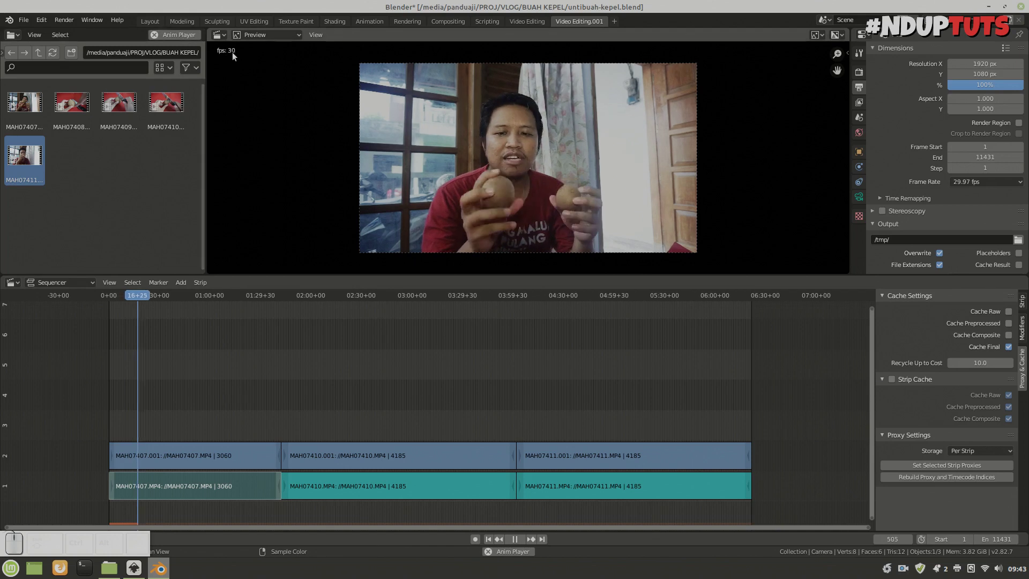
key(space)
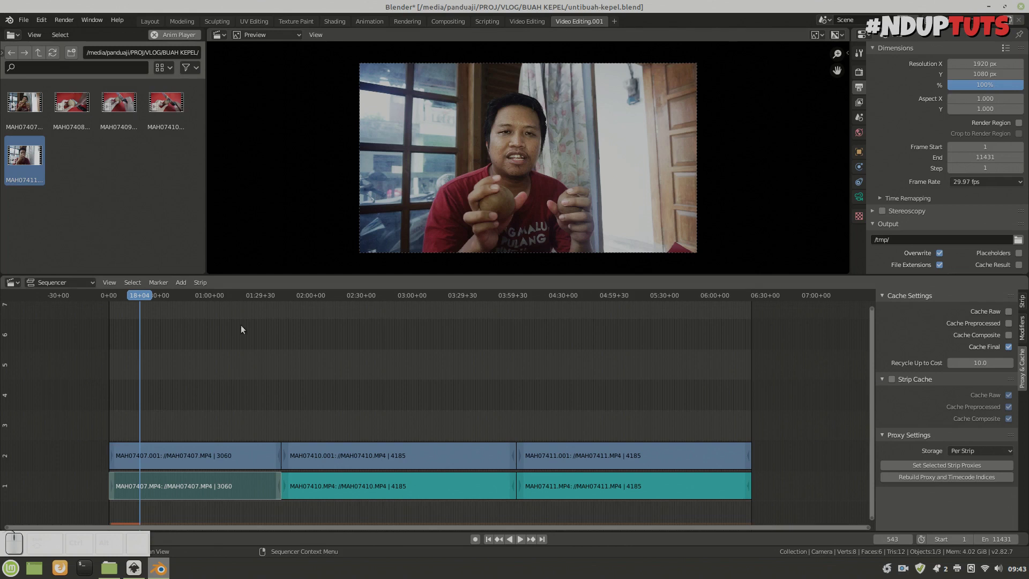
key(space)
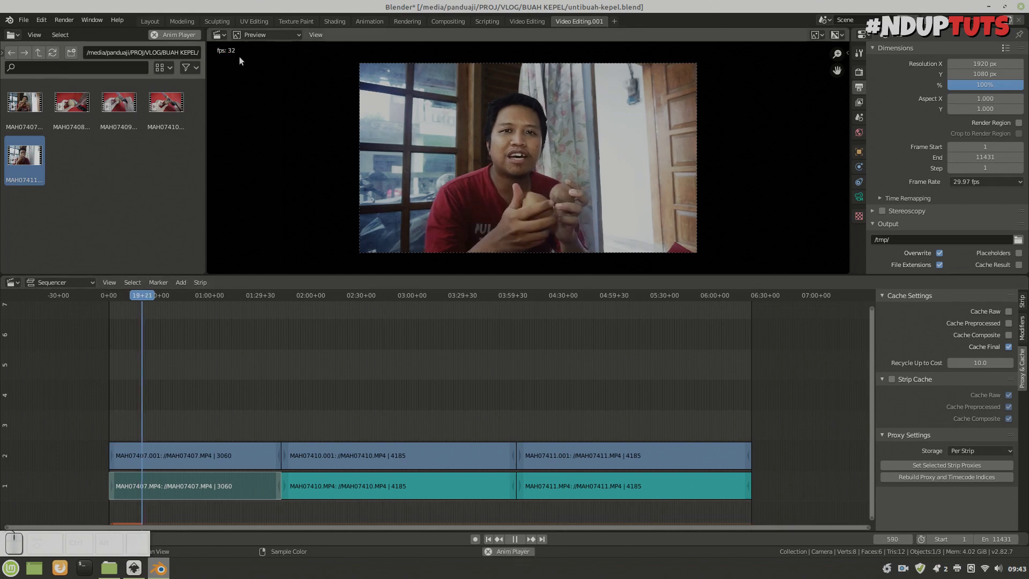
key(space)
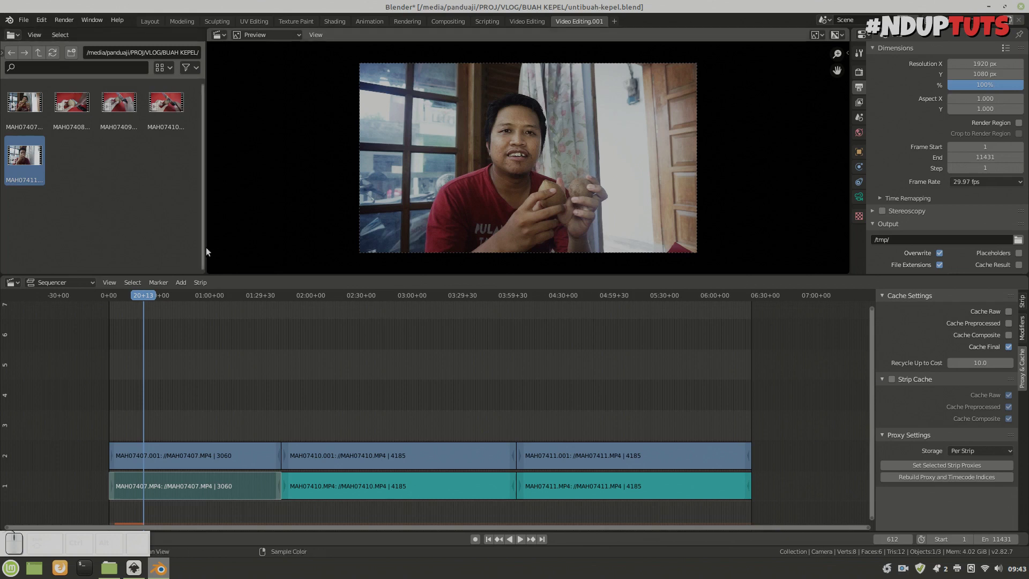
click(113, 299)
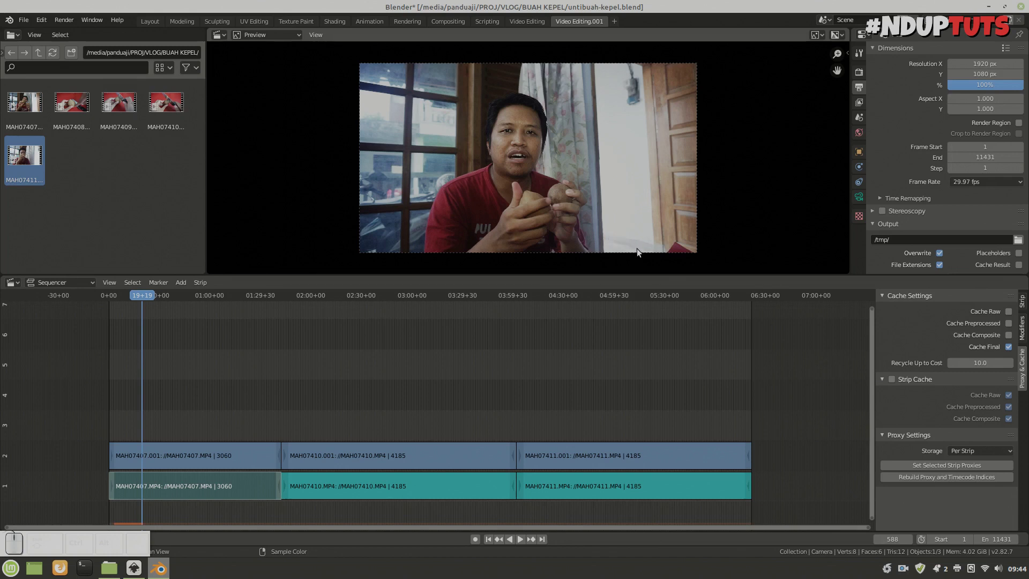
Rebuild the proxy and timecode indices of the MAH07407 video strip with the 25% proxy size
click(199, 449)
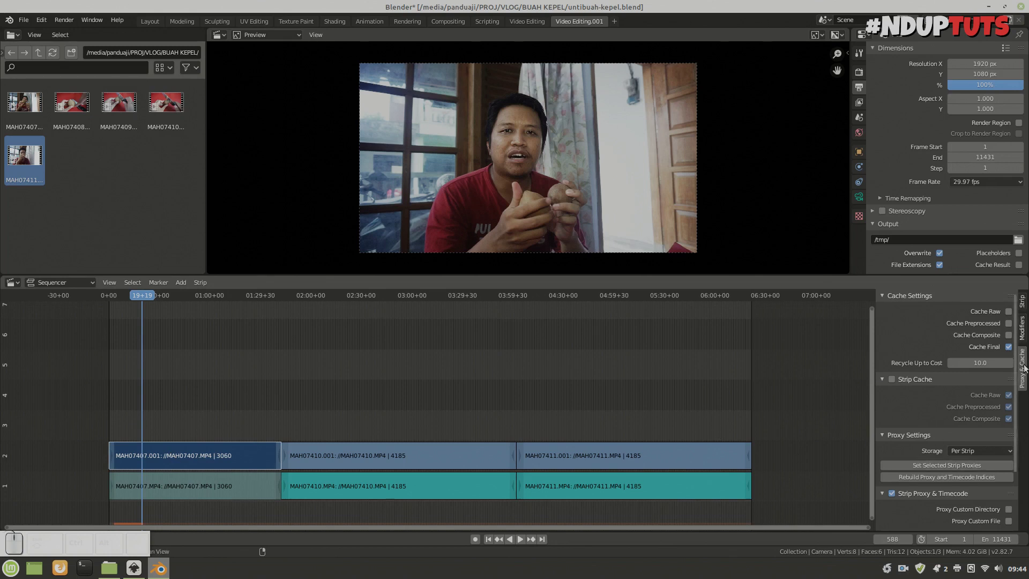
click(1022, 382)
click(1022, 368)
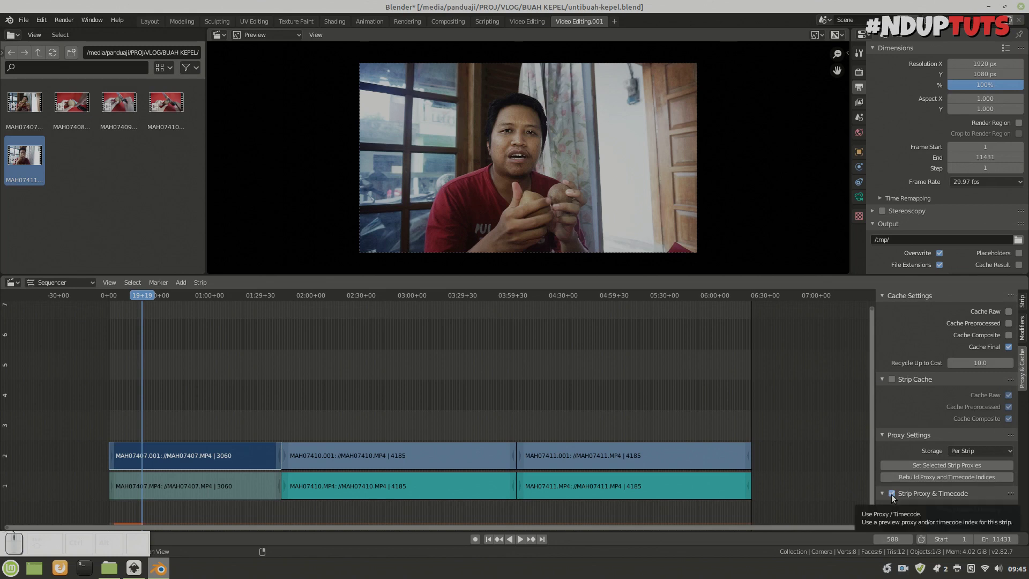
scroll(931, 494, down, 3)
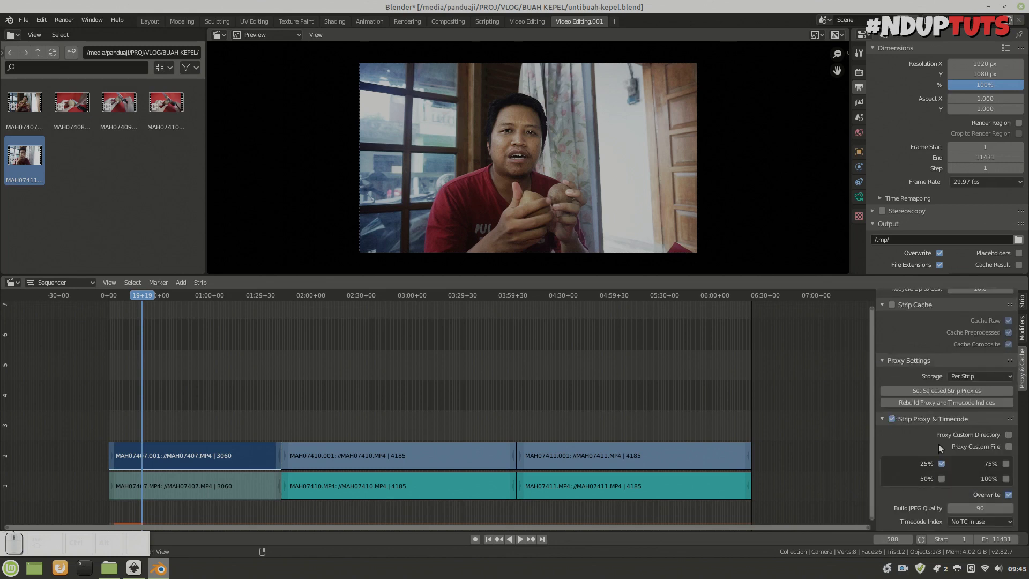
click(932, 402)
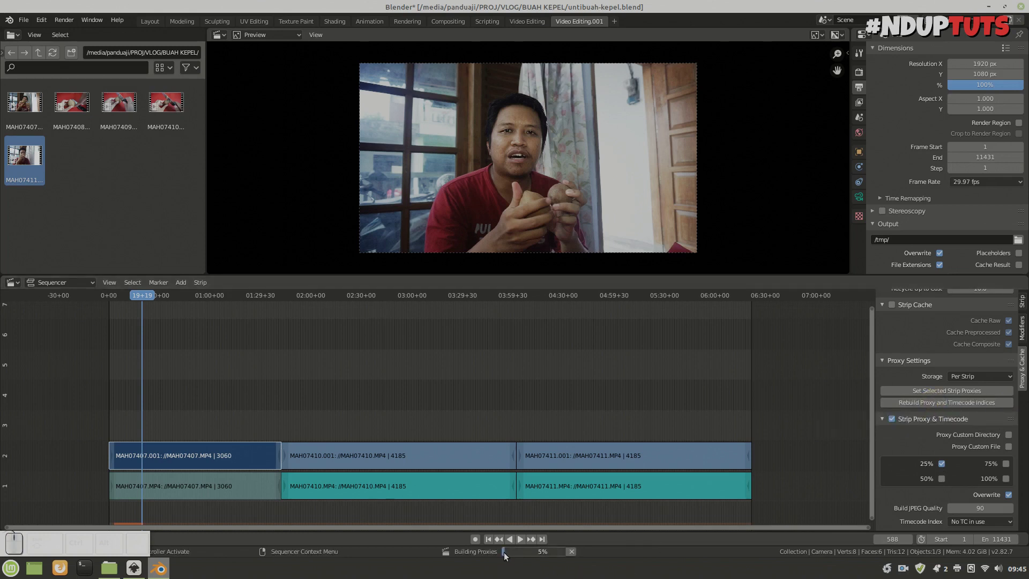
mouse_move(504, 552)
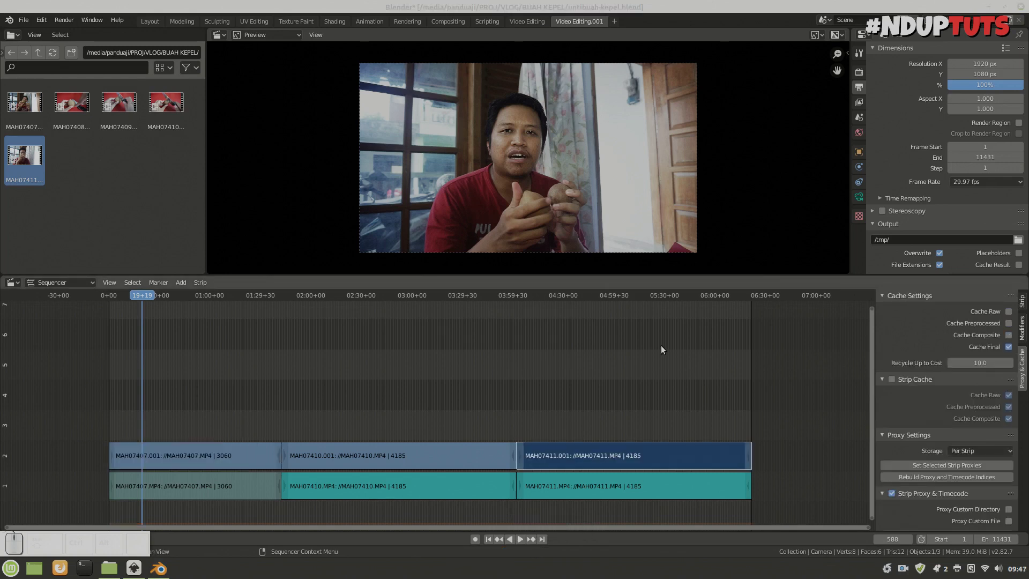
Unmute the MAH07407 sound strip
click(211, 455)
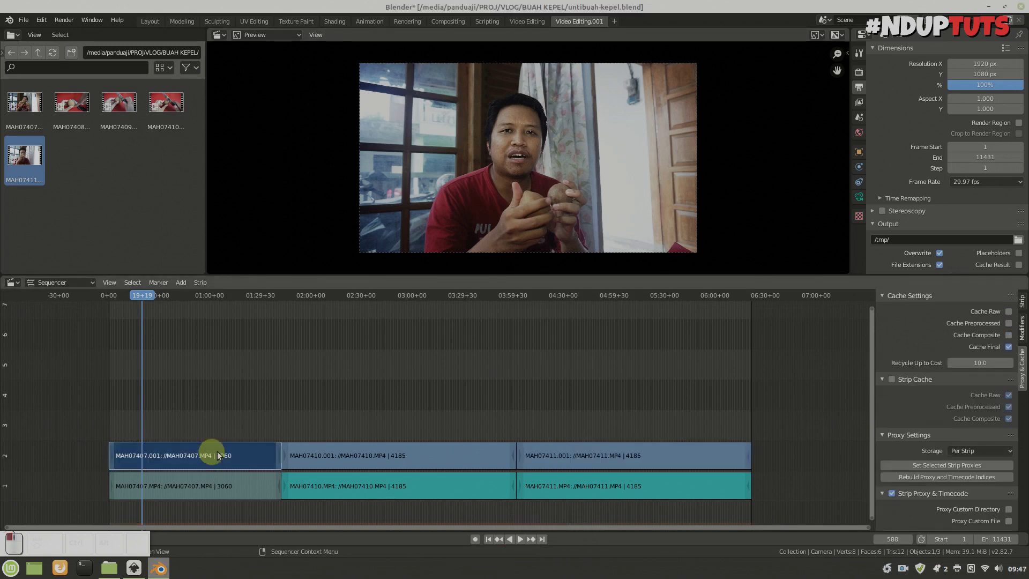
click(369, 456)
click(586, 447)
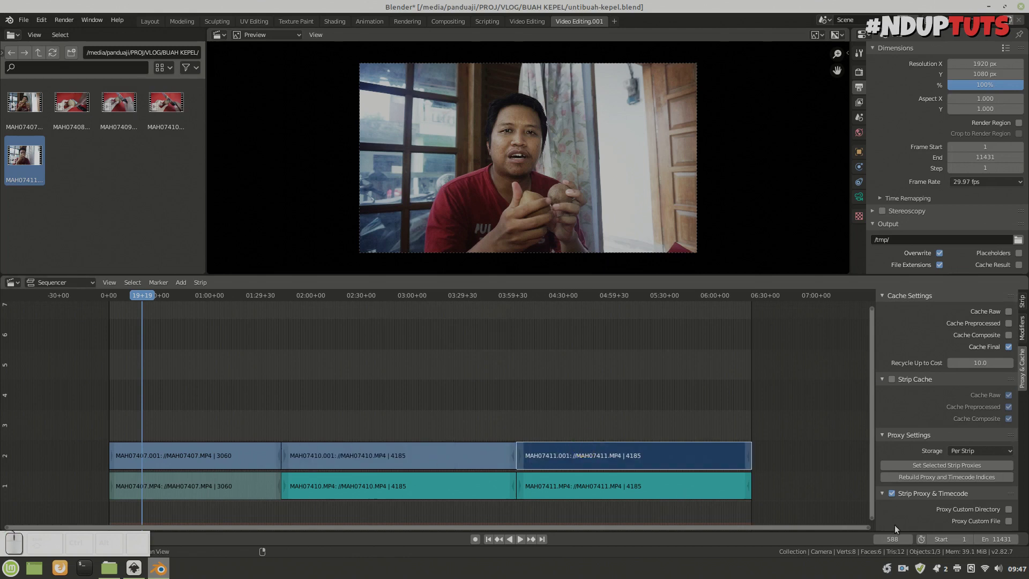
click(193, 486)
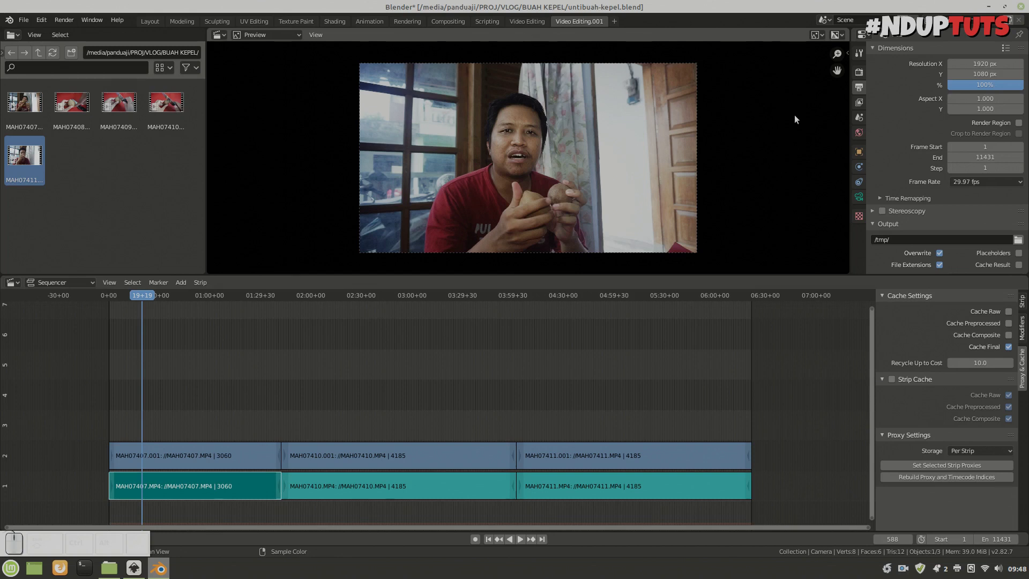
Show the preview's view settings, collapse the overlay sections and set the proxy render size to Proxy size 25%
click(619, 85)
key(n)
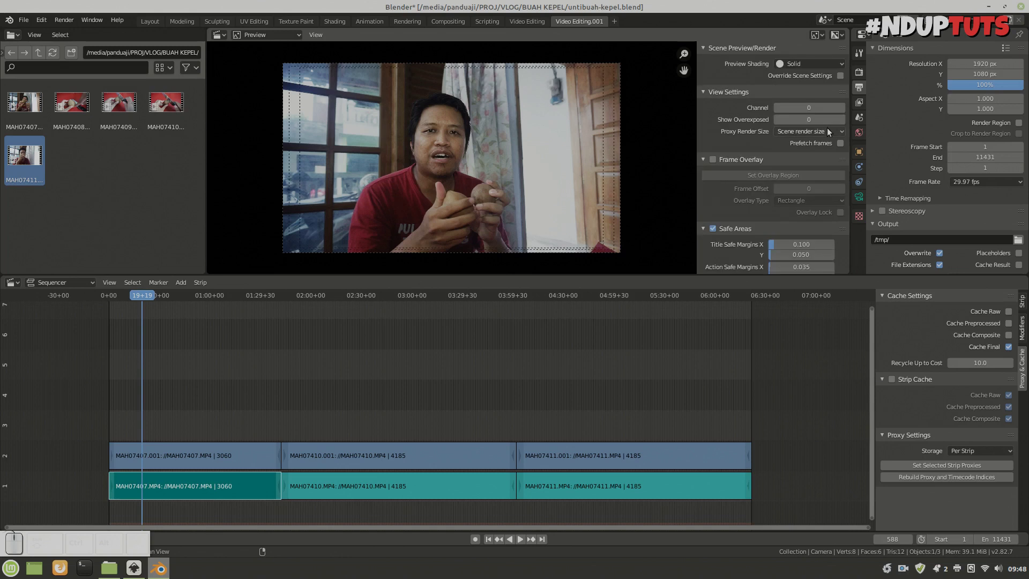
click(700, 162)
click(703, 171)
click(703, 182)
click(823, 133)
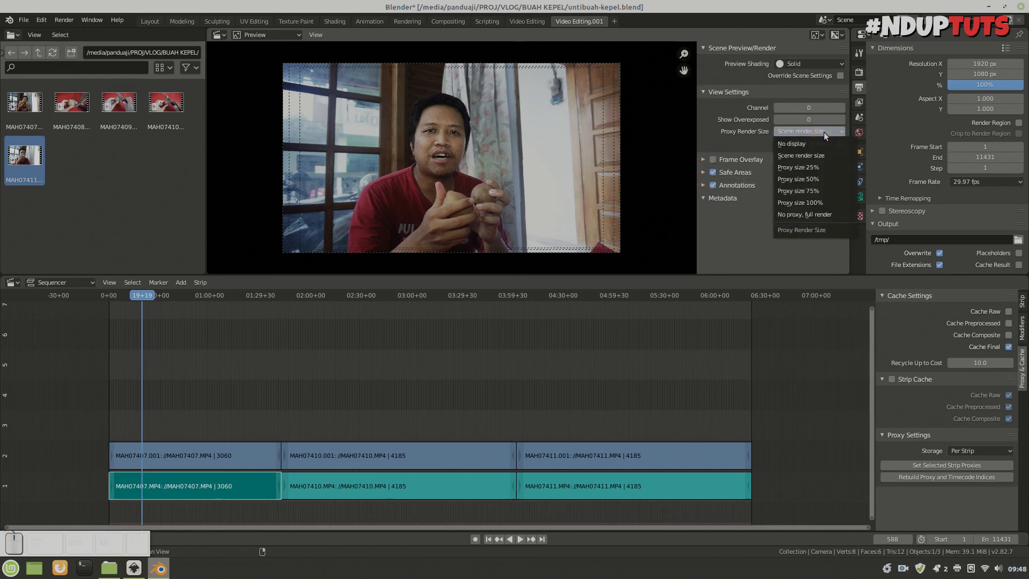
click(817, 168)
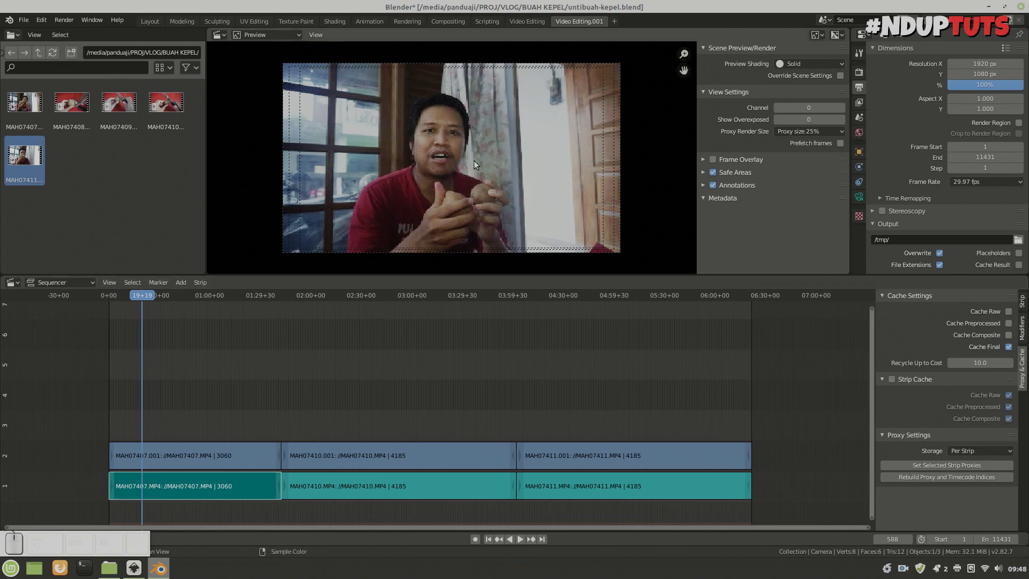
Turn on the preview's safe areas and play the first clip from about 6+06 to check the playback frame rate
key(shift+Left)
key(space)
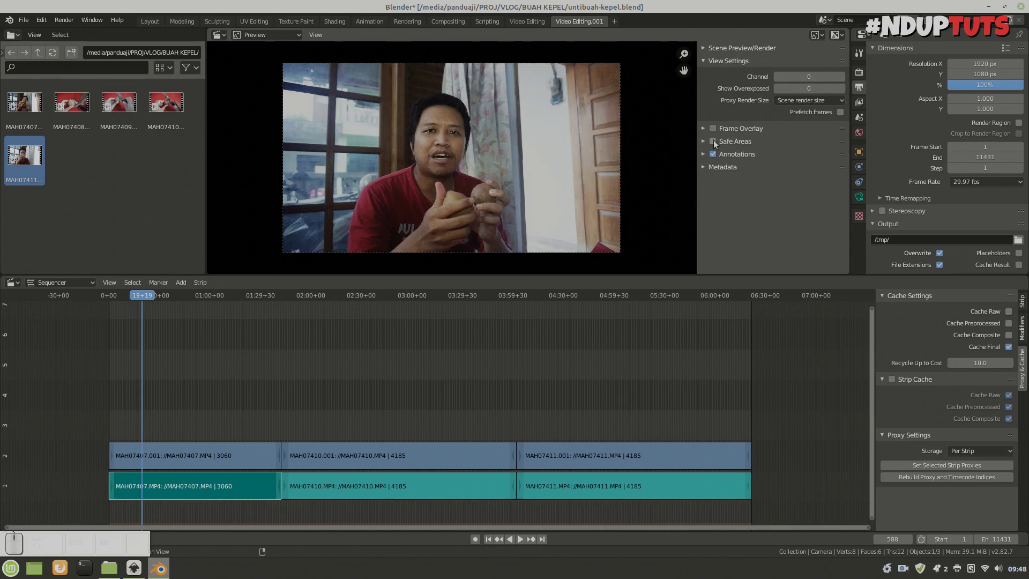
click(713, 141)
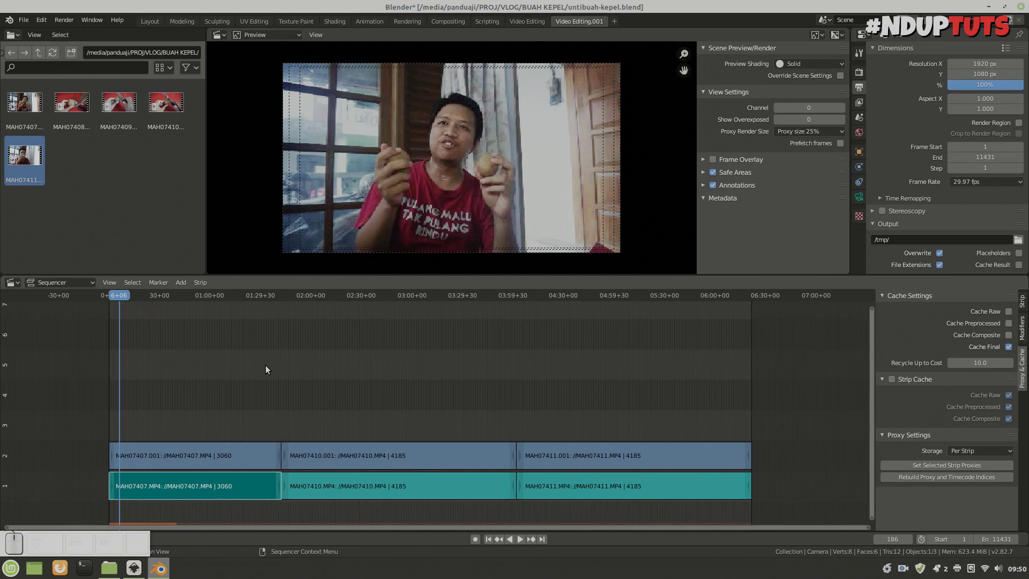
key(space)
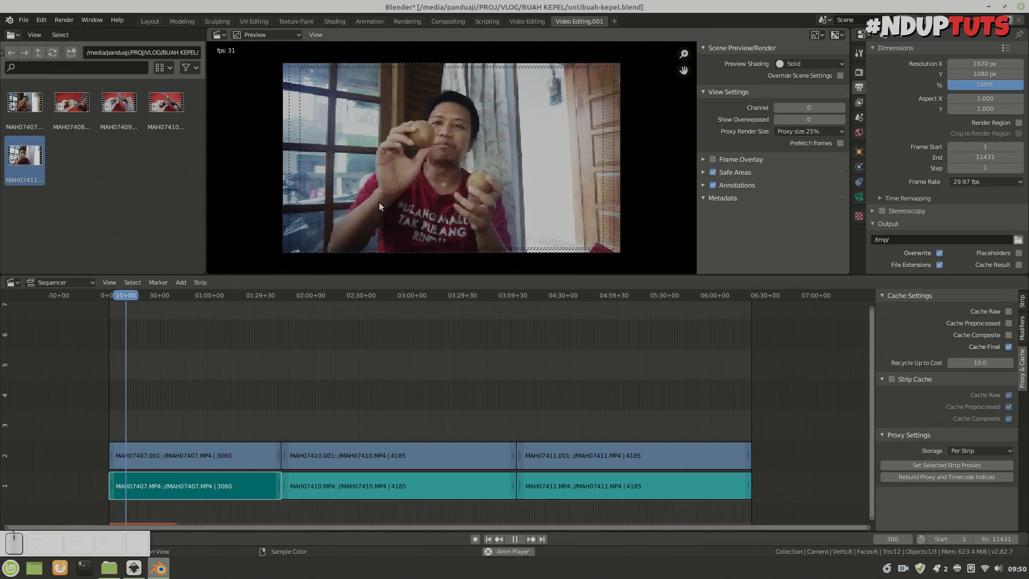
key(space)
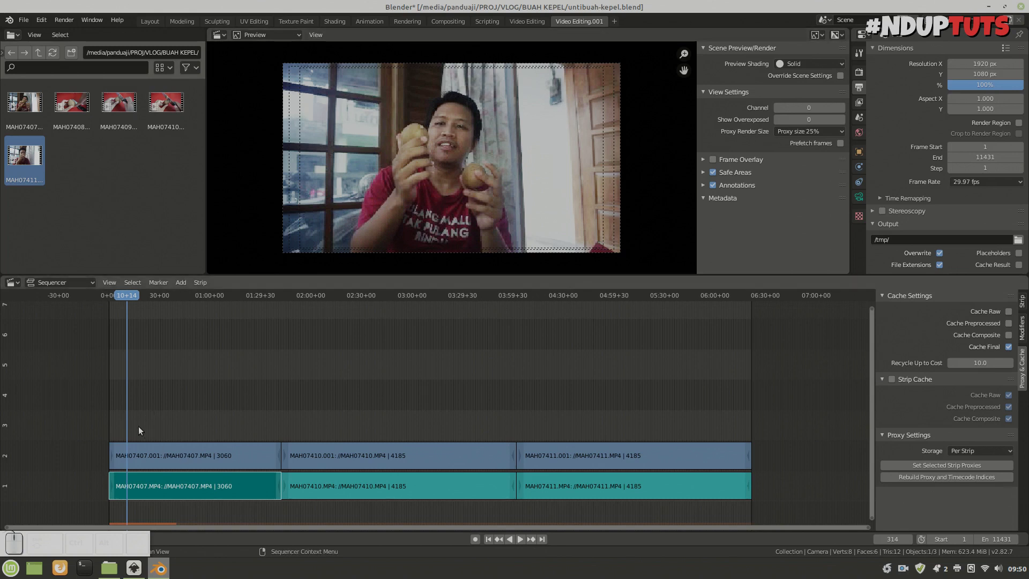
Add a text strip in channel 3 at 10+14 and extend its end to frame 508
key(shift+a)
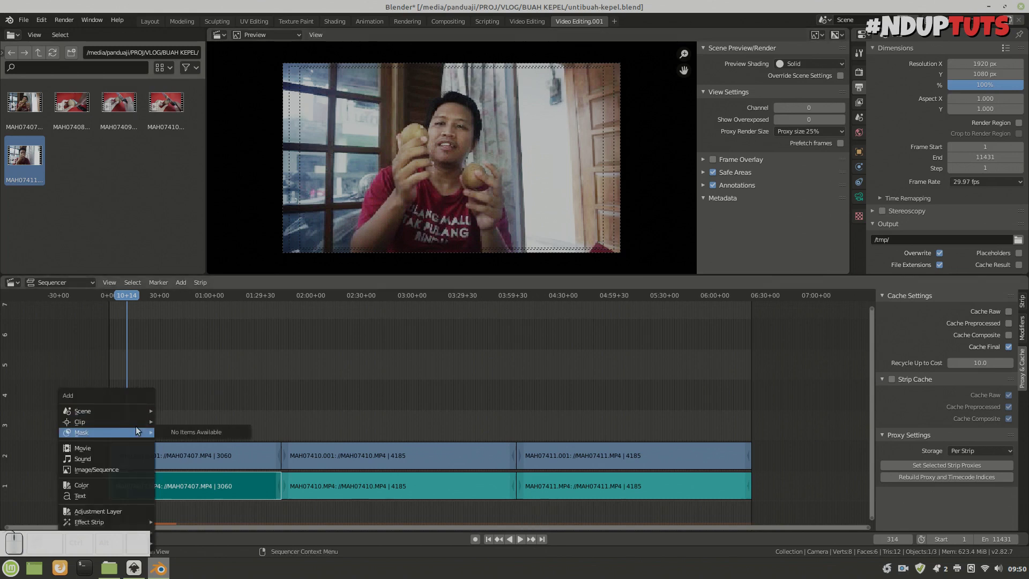
click(123, 496)
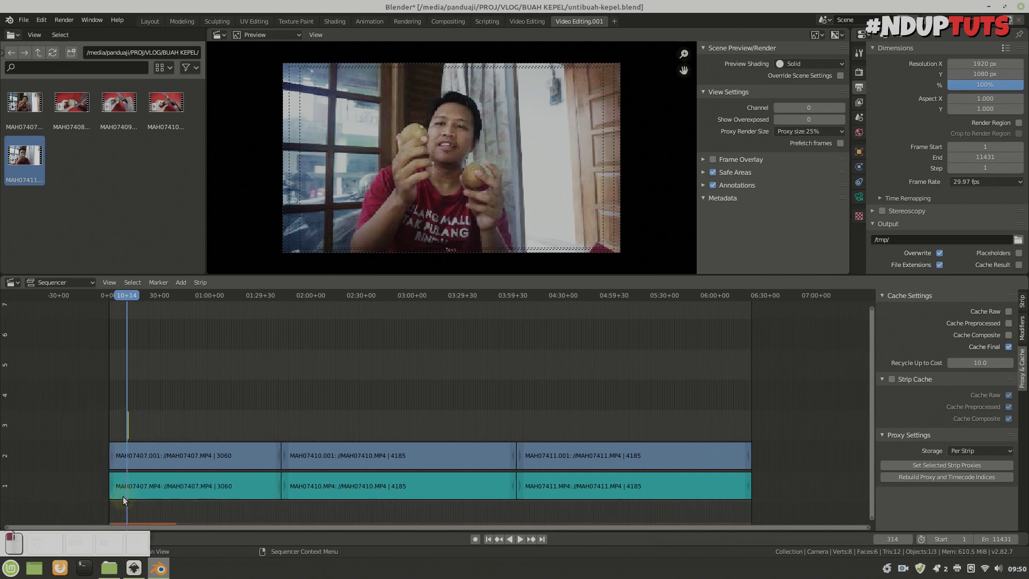
scroll(120, 430, up, 12)
middle_drag(114, 427, 616, 398)
scroll(118, 430, up, 5)
middle_drag(175, 429, 365, 439)
scroll(332, 426, up, 4)
scroll(331, 426, up, 3)
middle_drag(183, 432, 289, 423)
click(278, 425)
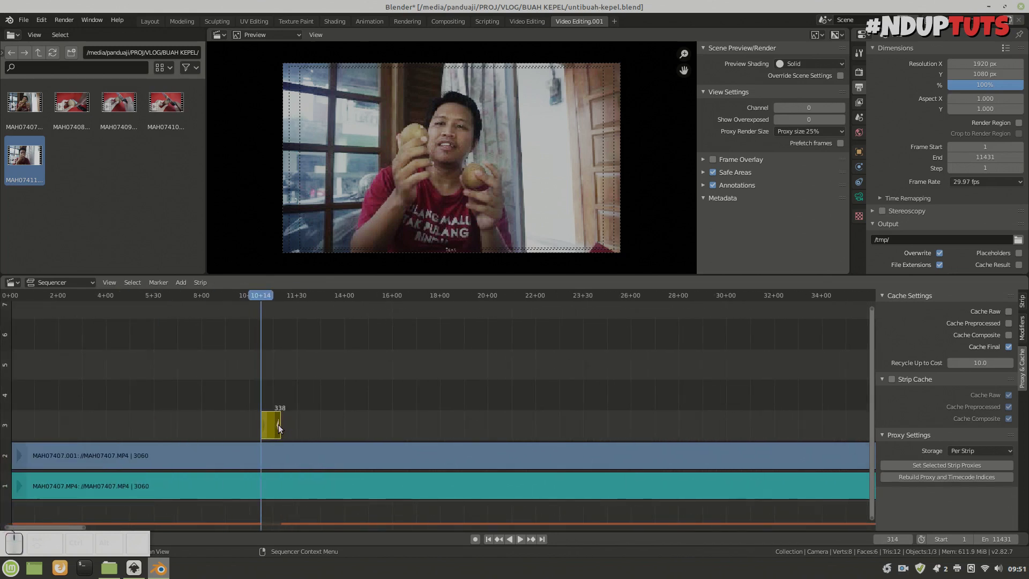
scroll(282, 432, up, 3)
middle_drag(282, 433, 194, 423)
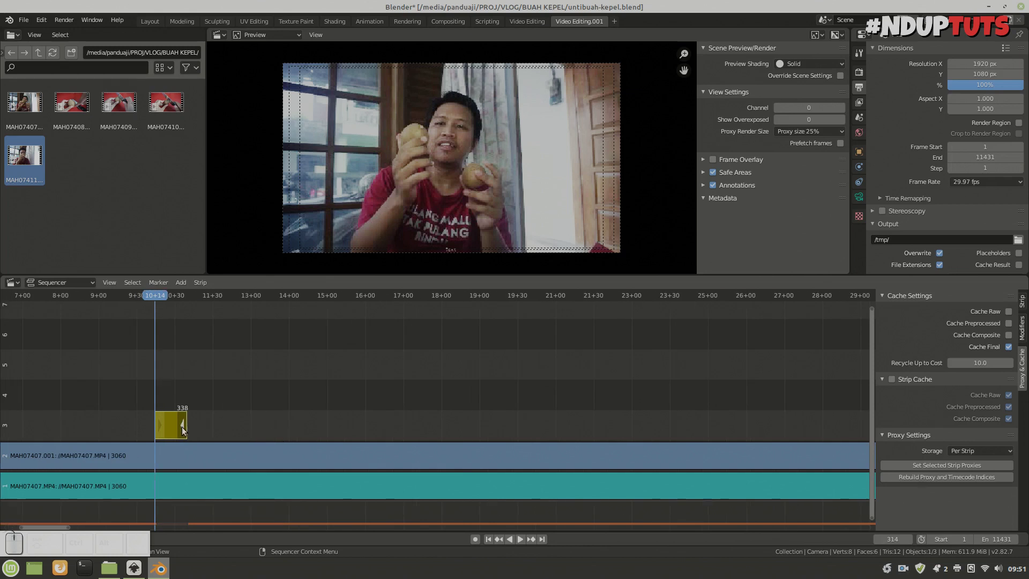
drag(181, 426, 398, 425)
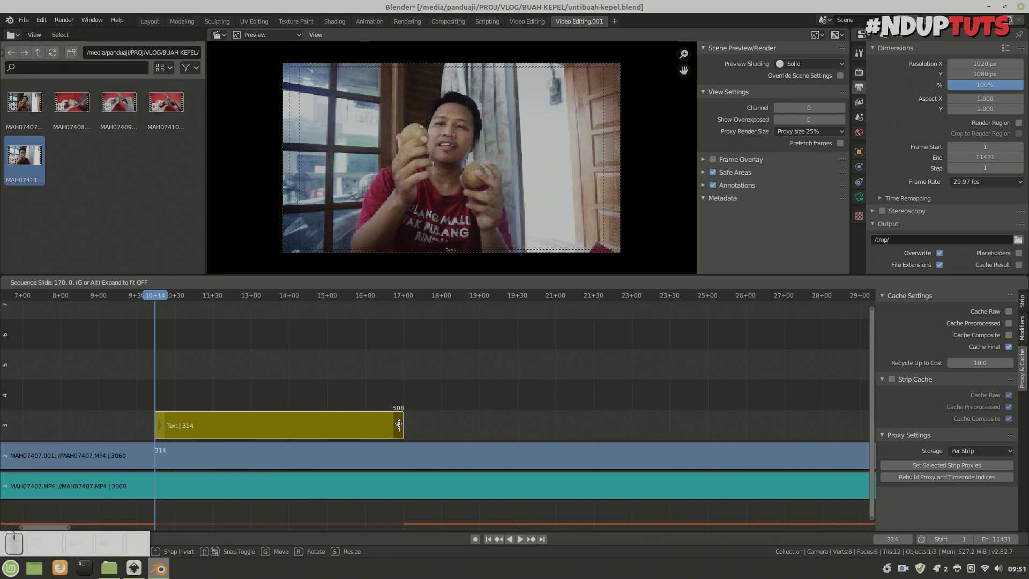
drag(399, 424, 398, 423)
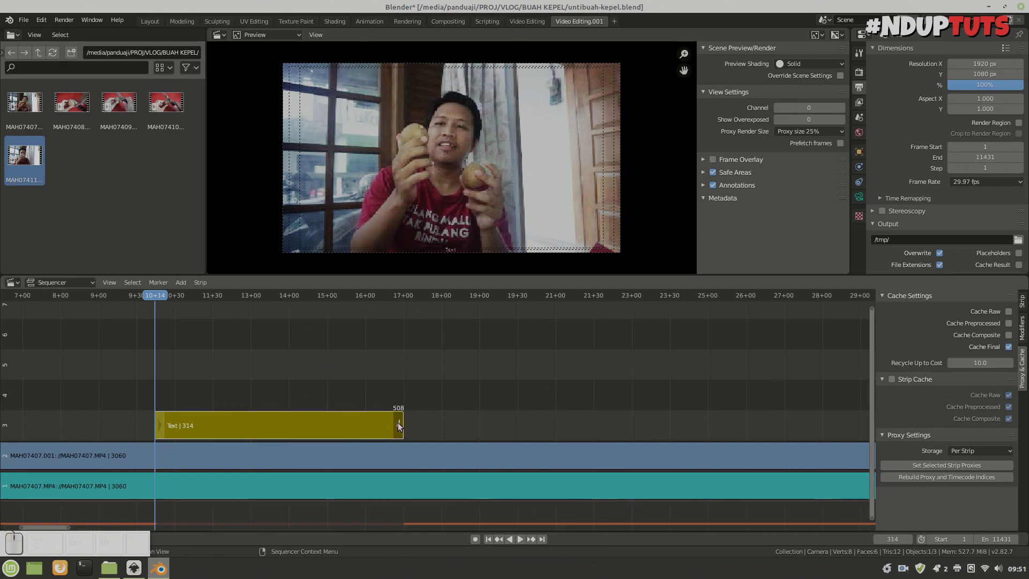
Move the playhead to 12+22 within the text strip and set the strip's text to BUAH KEPEL
scroll(383, 427, down, 4)
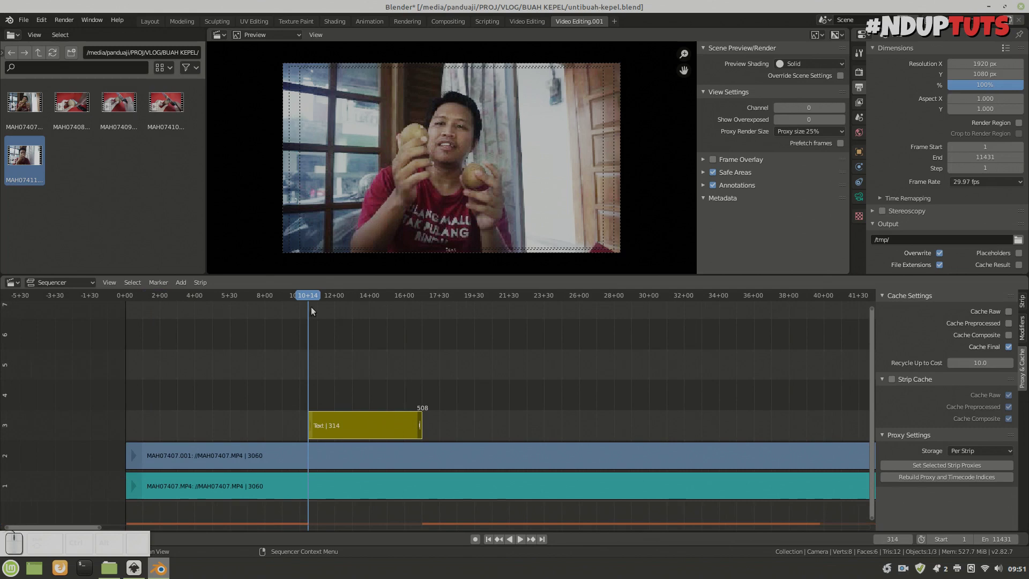
drag(320, 296, 348, 309)
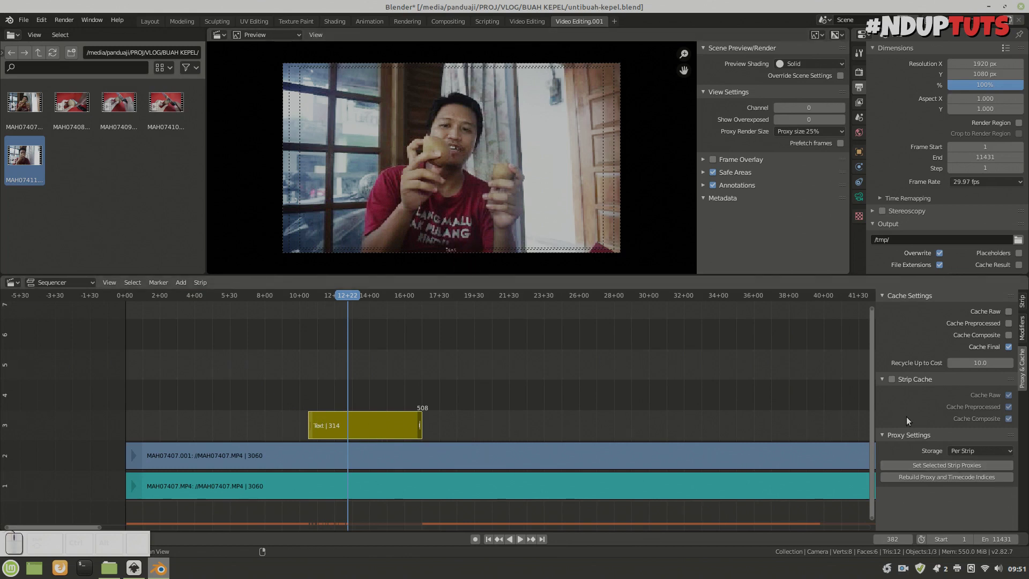
click(1023, 305)
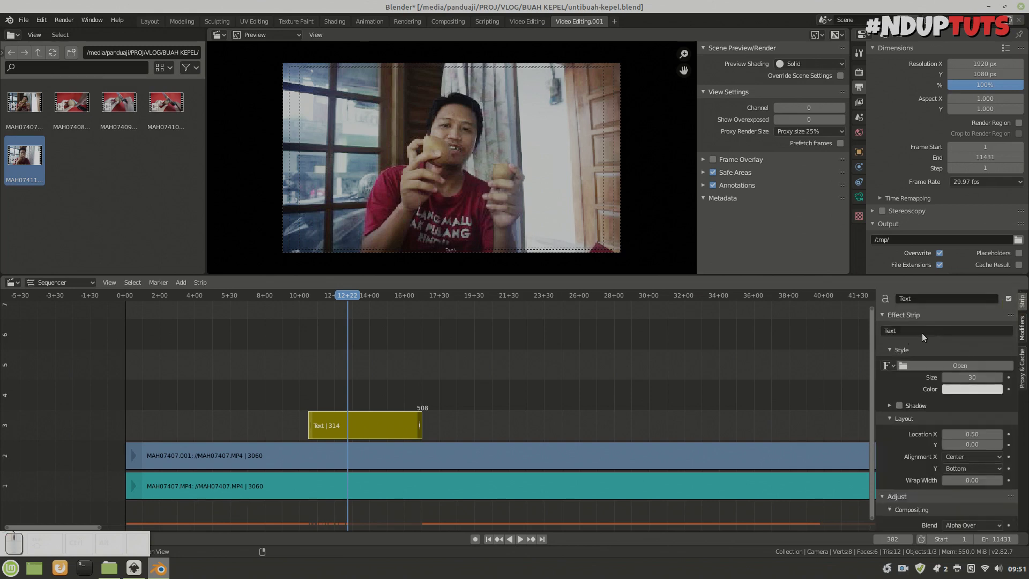
click(899, 332)
text(BUAH KE)
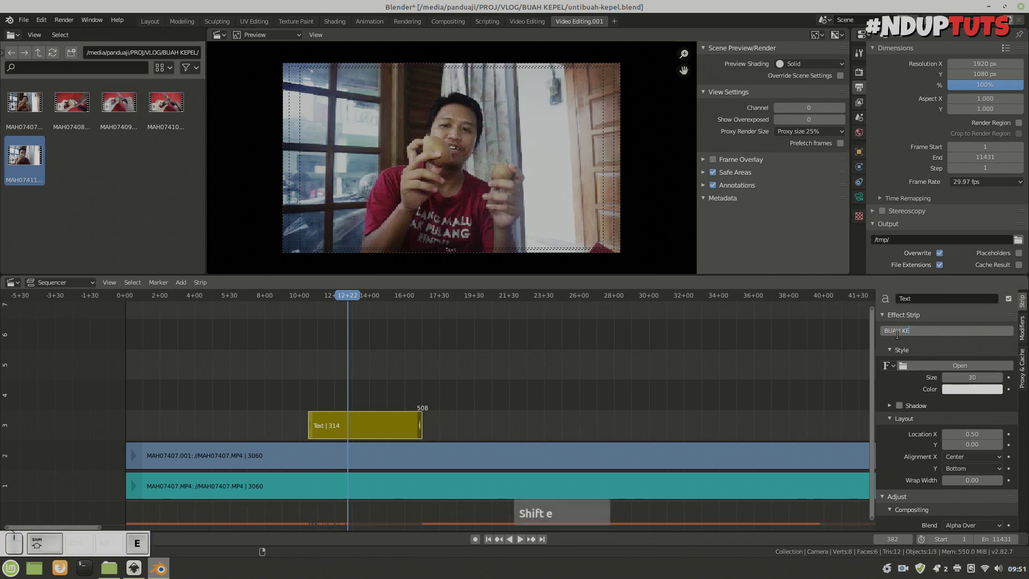
key(BackSpace)
text(EPEL)
key(Return)
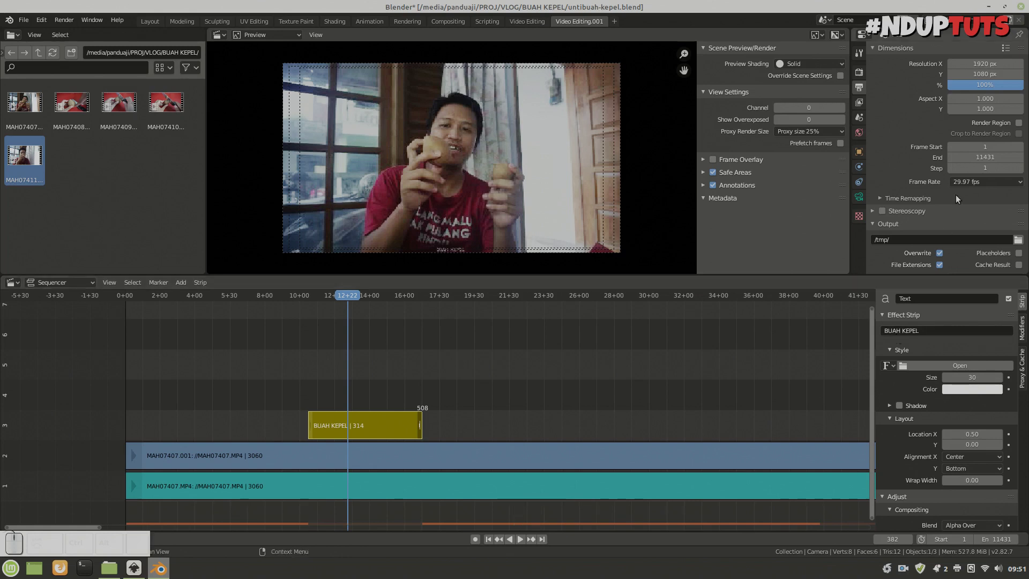
Set the text strip's font size to 60
click(970, 378)
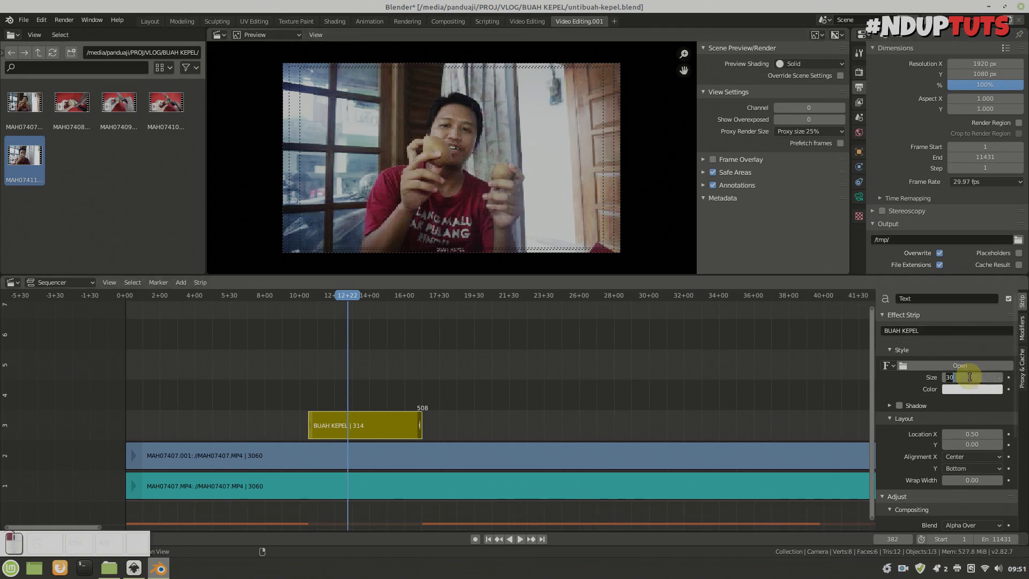
text(60)
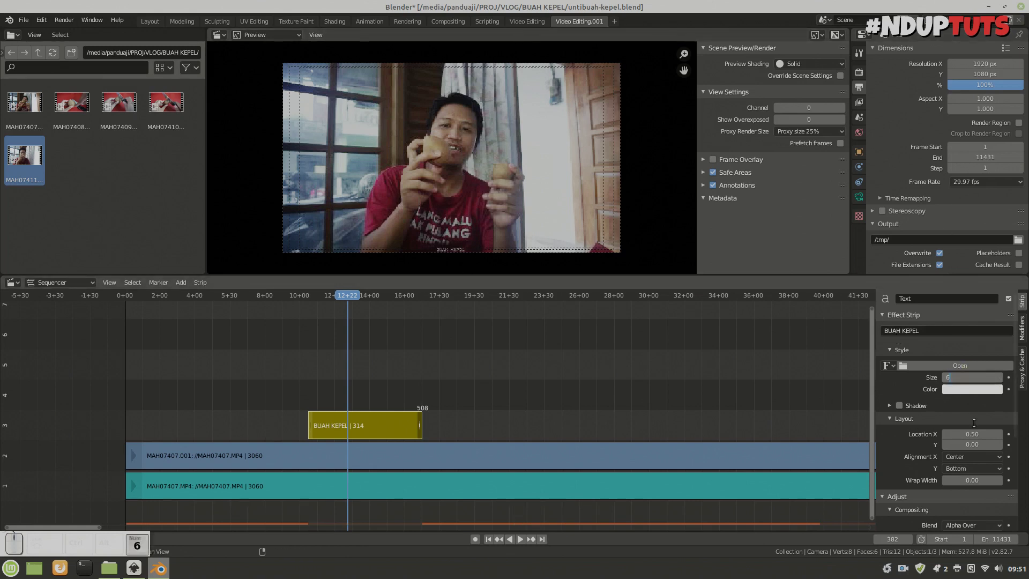
key(Return)
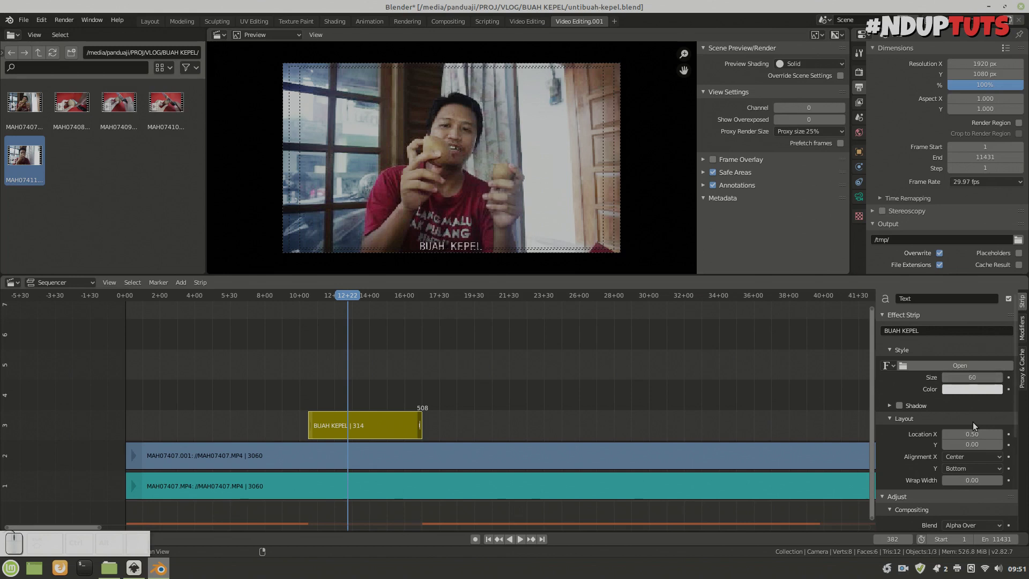
Load the BebasNeue-Regular.ttf font from the VLOG/graphic/font/bebas_neue folder for the text strip
click(890, 365)
text(as)
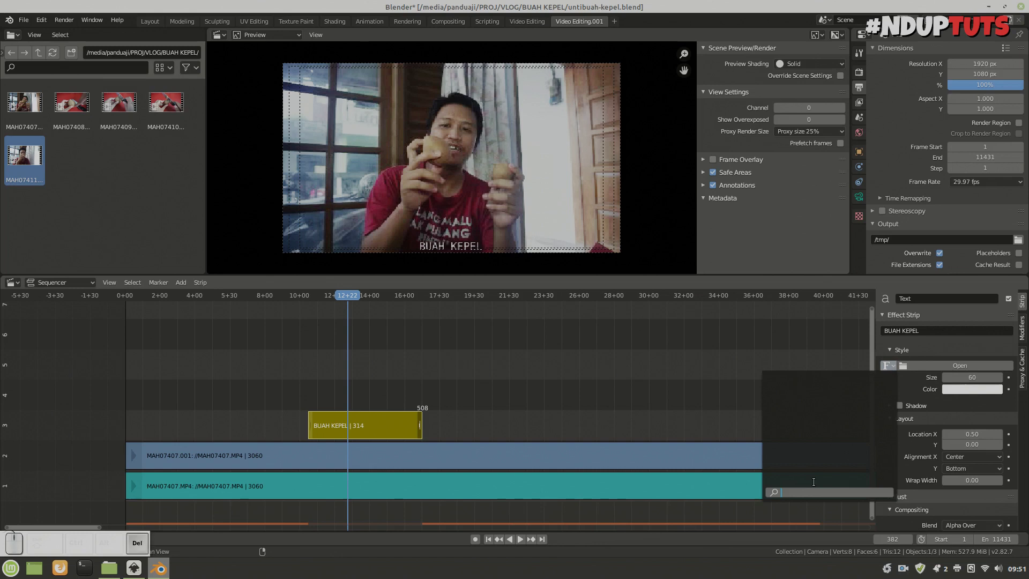
click(934, 365)
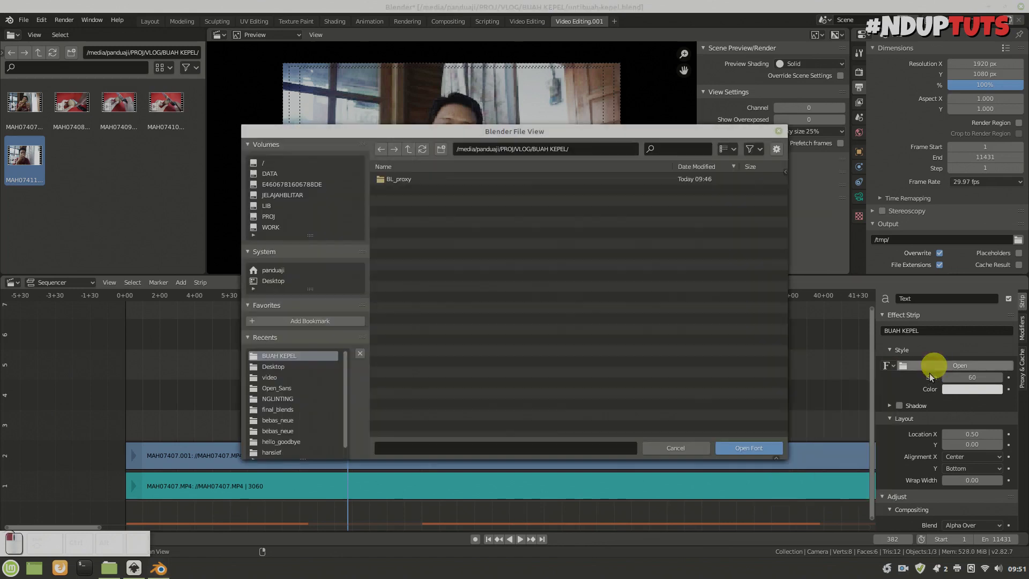
click(408, 149)
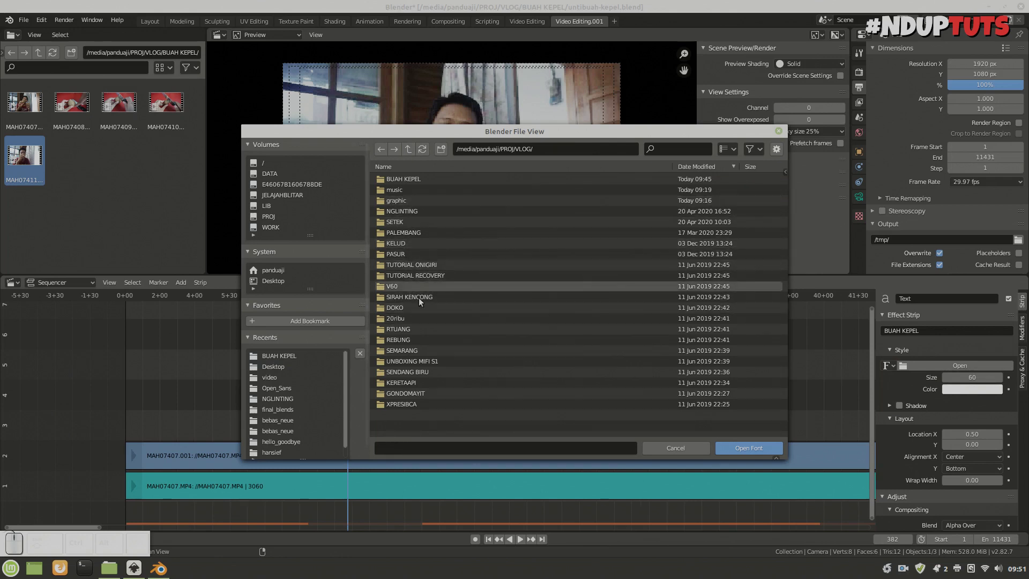
click(417, 201)
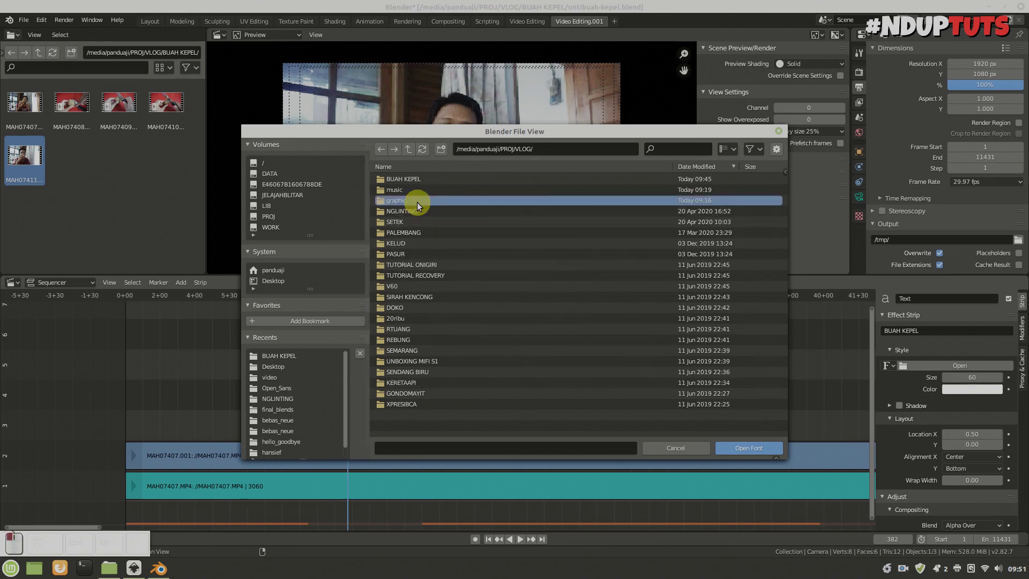
double_click(417, 202)
double_click(395, 183)
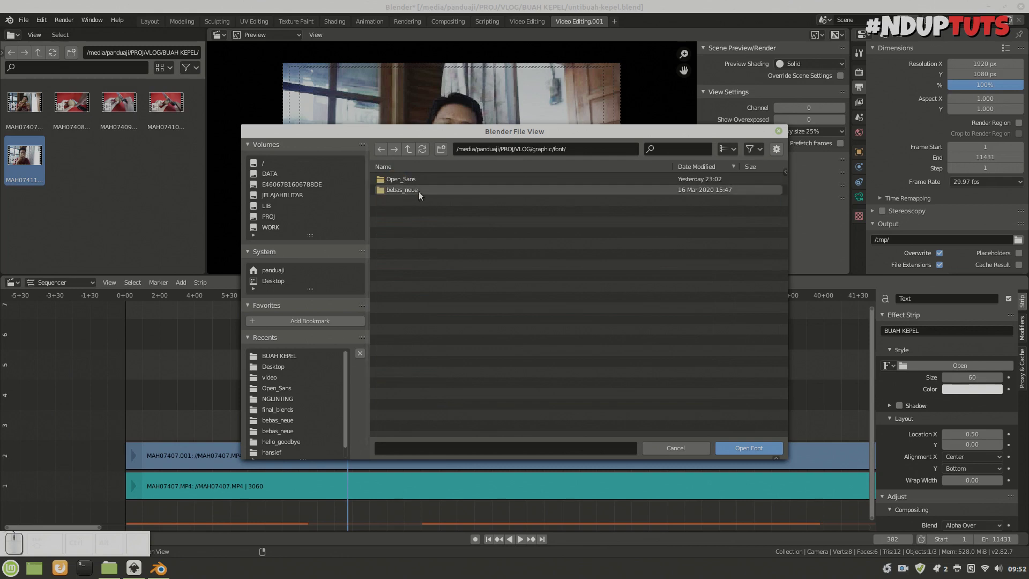
double_click(419, 191)
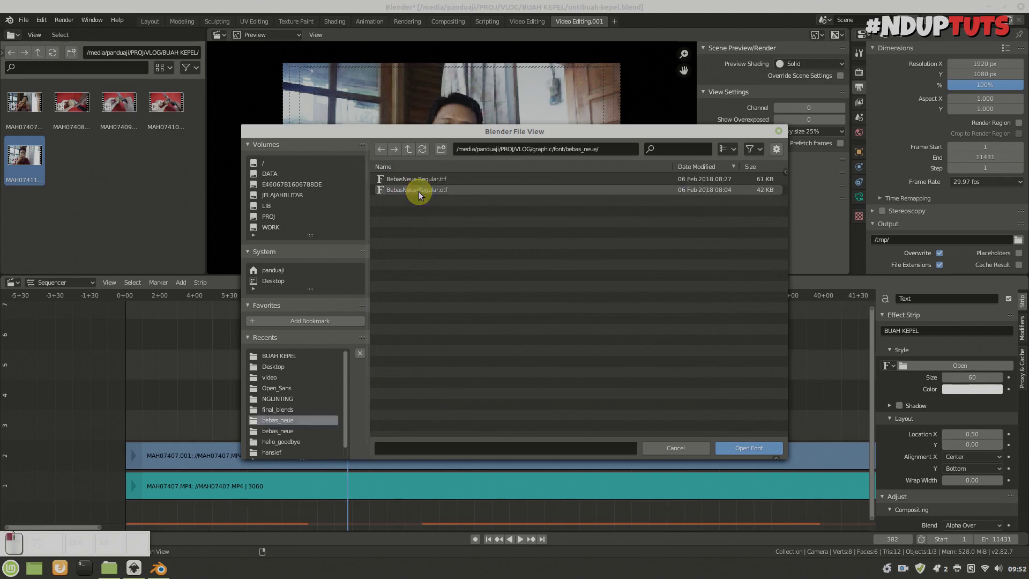
double_click(481, 180)
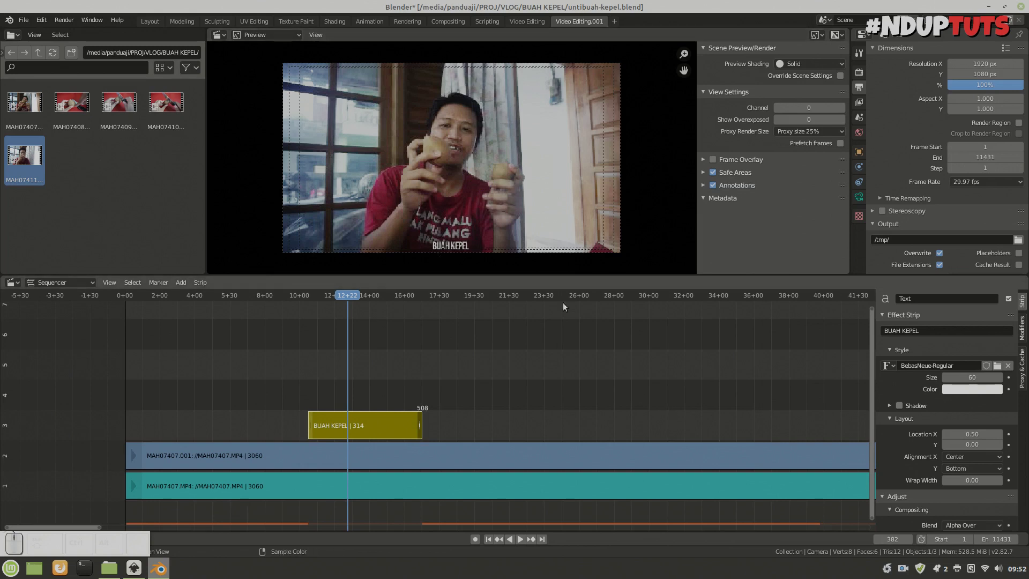
Increase the BUAH KEPEL text strip's font size to 205 and check the enlarged title in the preview
drag(968, 377, 994, 377)
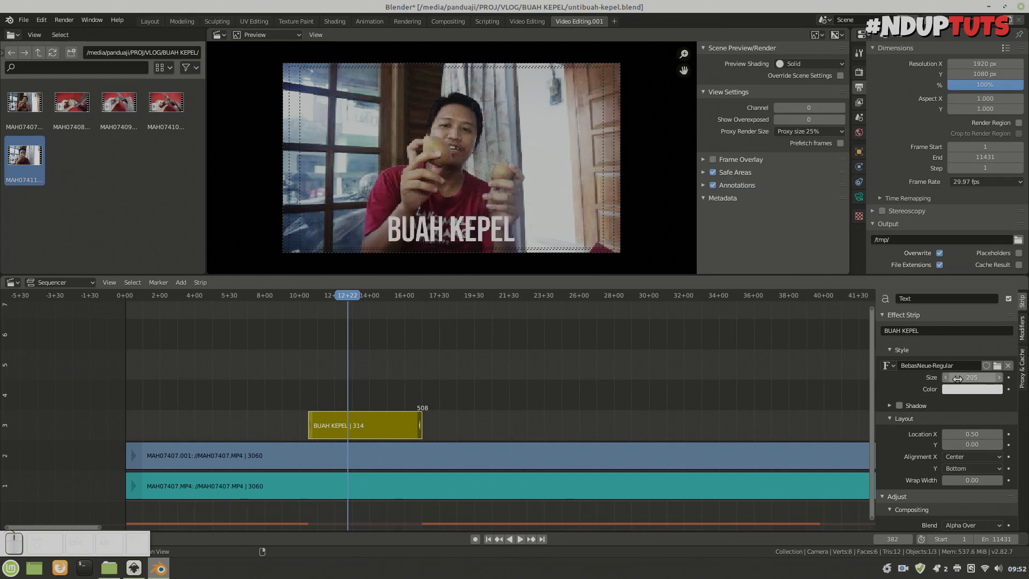
scroll(470, 229, up, 4)
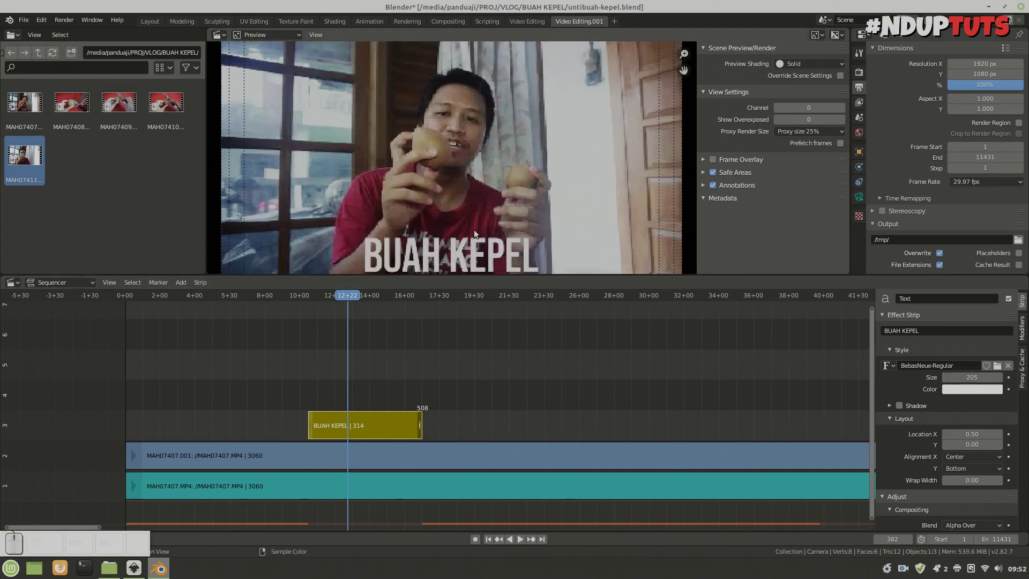
middle_drag(503, 248, 505, 99)
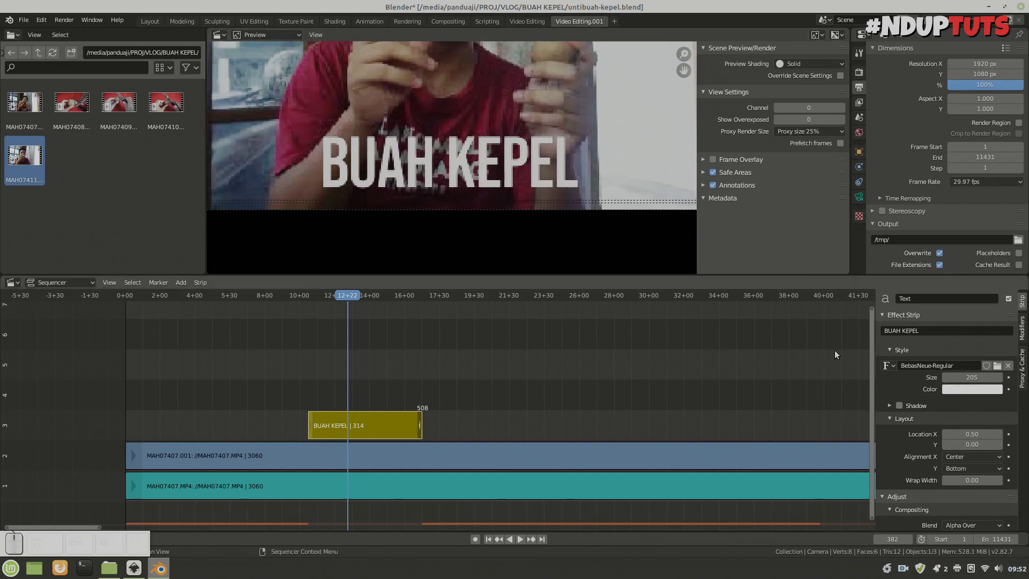
click(973, 448)
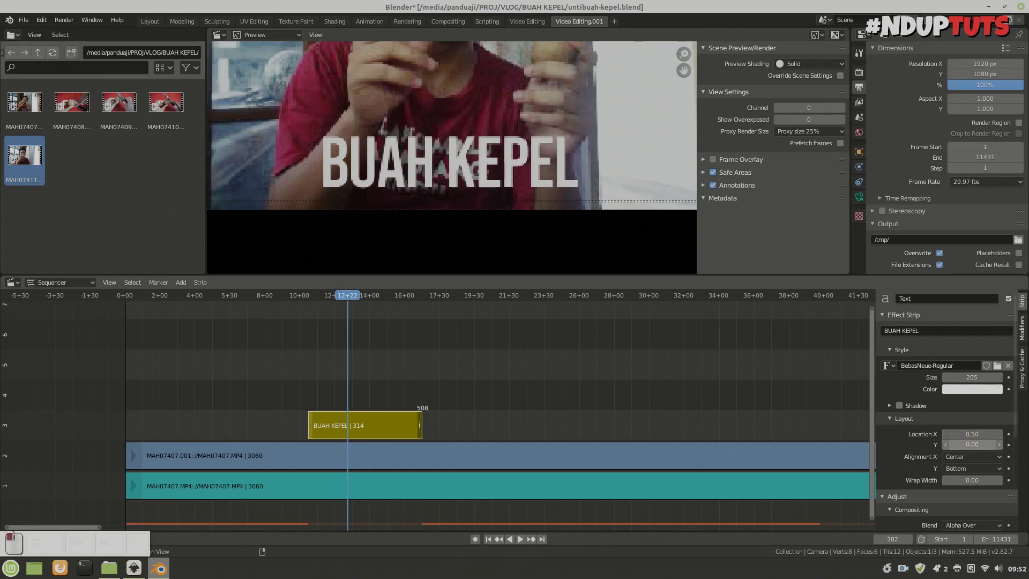
click(944, 443)
scroll(558, 183, down, 3)
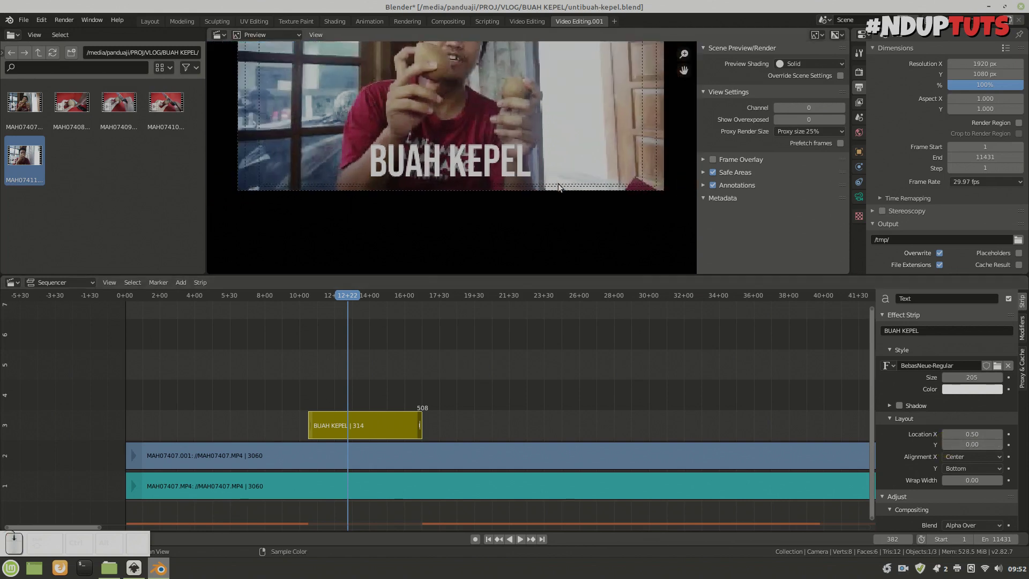
scroll(561, 184, up, 1)
middle_drag(561, 183, 568, 237)
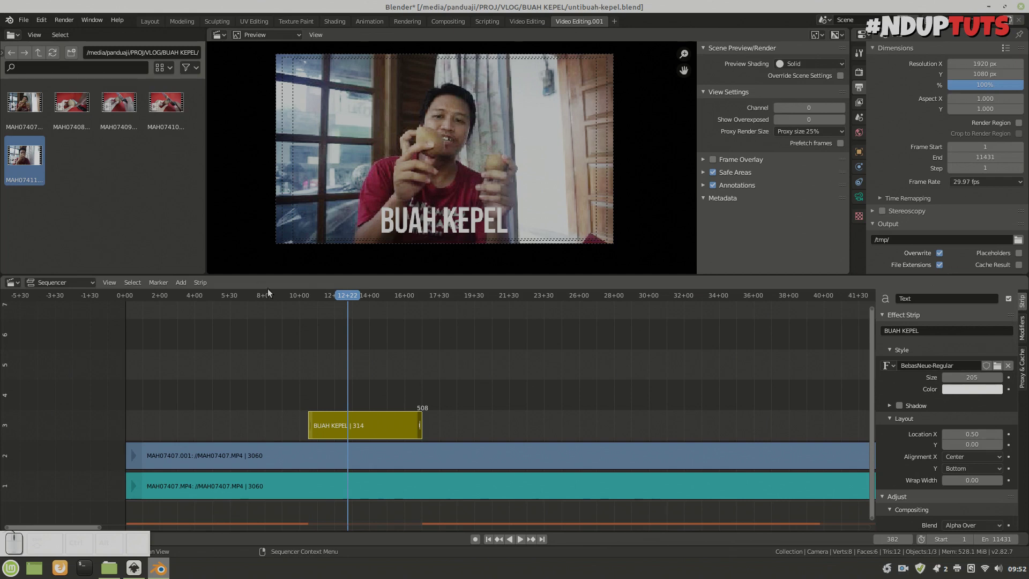
Play the footage before the title and move the BUAH KEPEL strip earlier in channel 3 so it ends at frame 444
click(288, 295)
key(space)
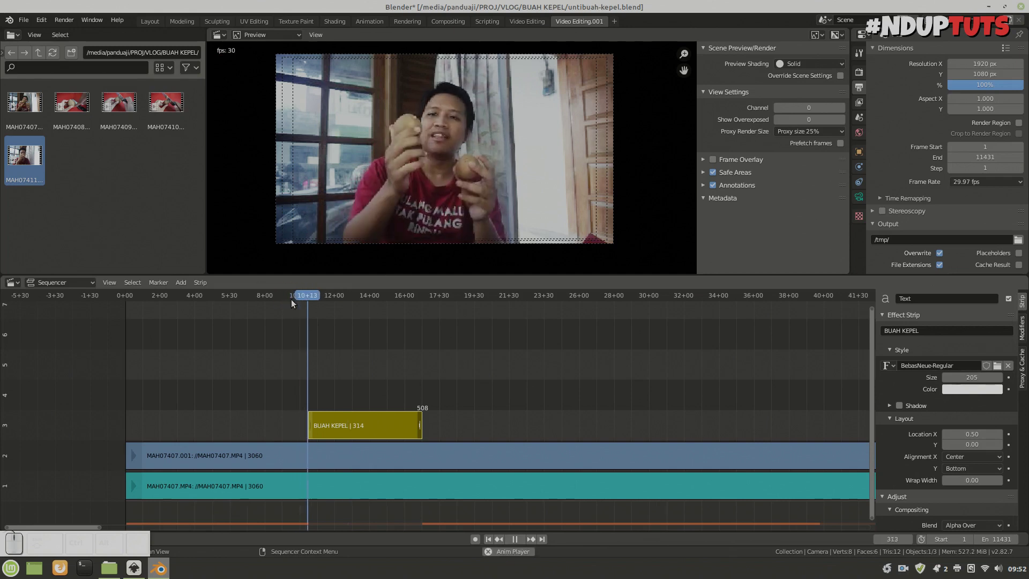
click(267, 296)
key(space)
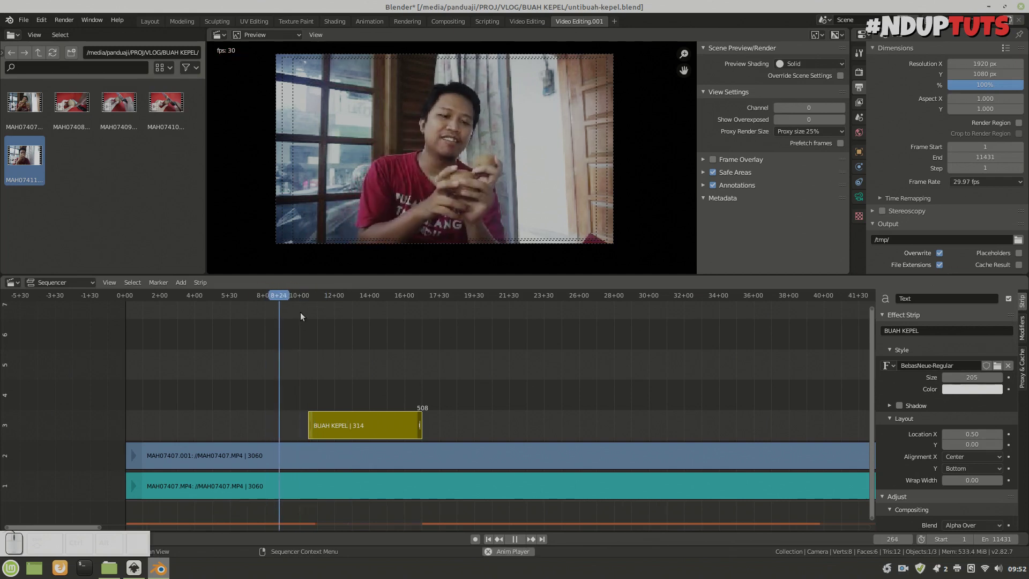
key(space)
drag(369, 427, 323, 426)
Play through the title to 13+00 and trim the text strip's end to the playhead there
click(239, 302)
key(space)
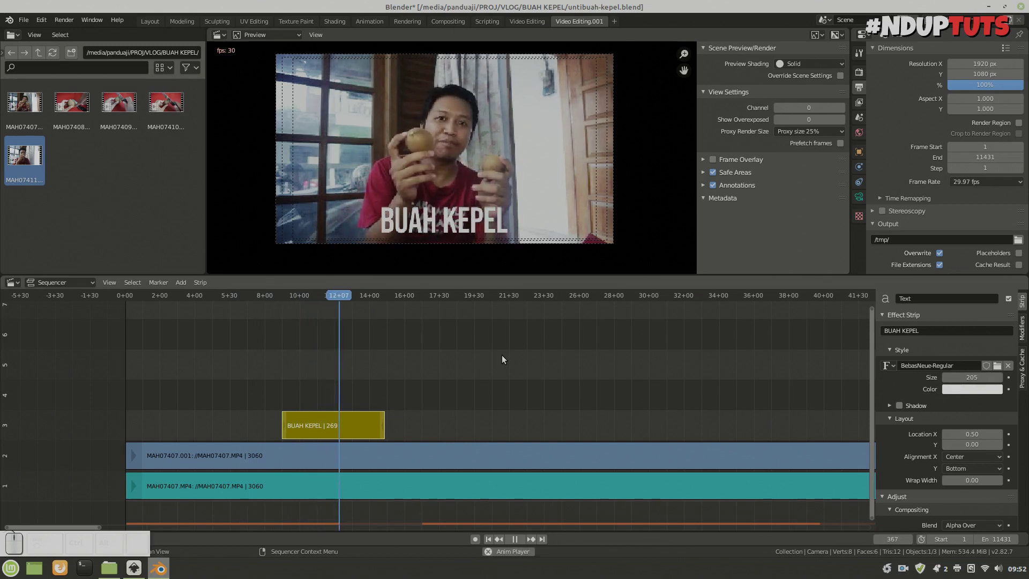
key(space)
click(384, 426)
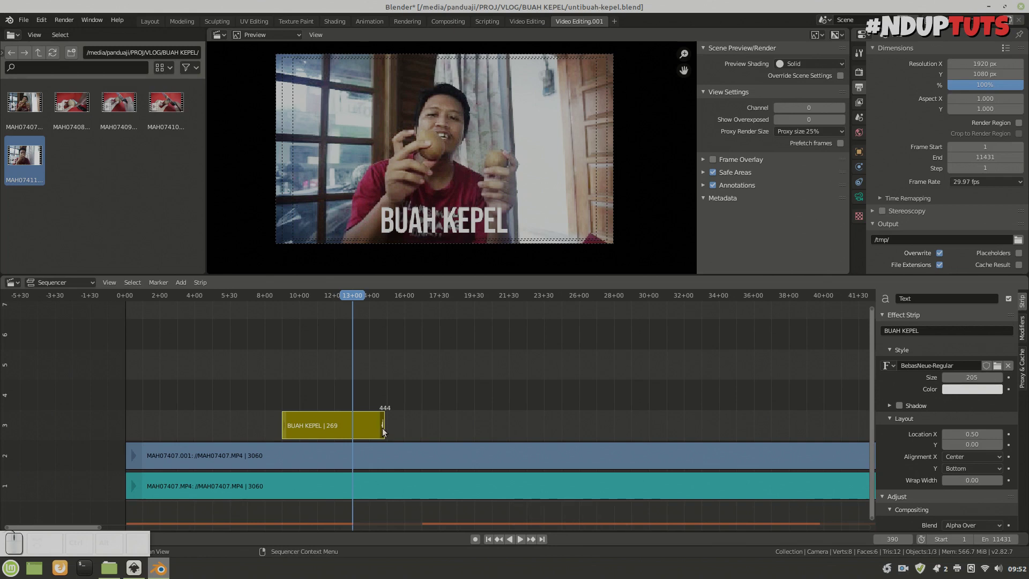
scroll(384, 429, up, 2)
key(shift+s)
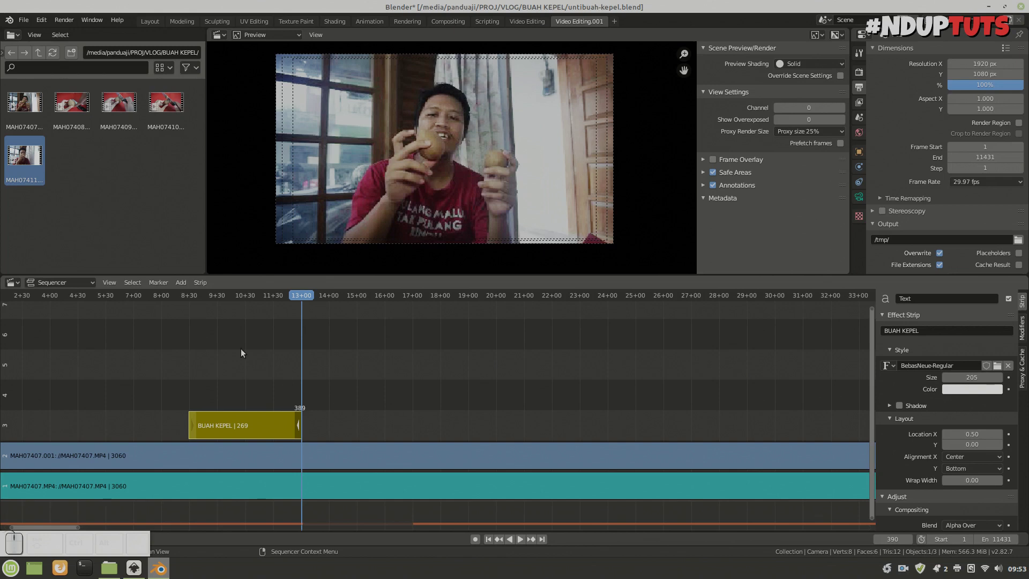
Replay the start of the BUAH KEPEL strip several times to check how the title appears over the footage
click(190, 297)
key(space)
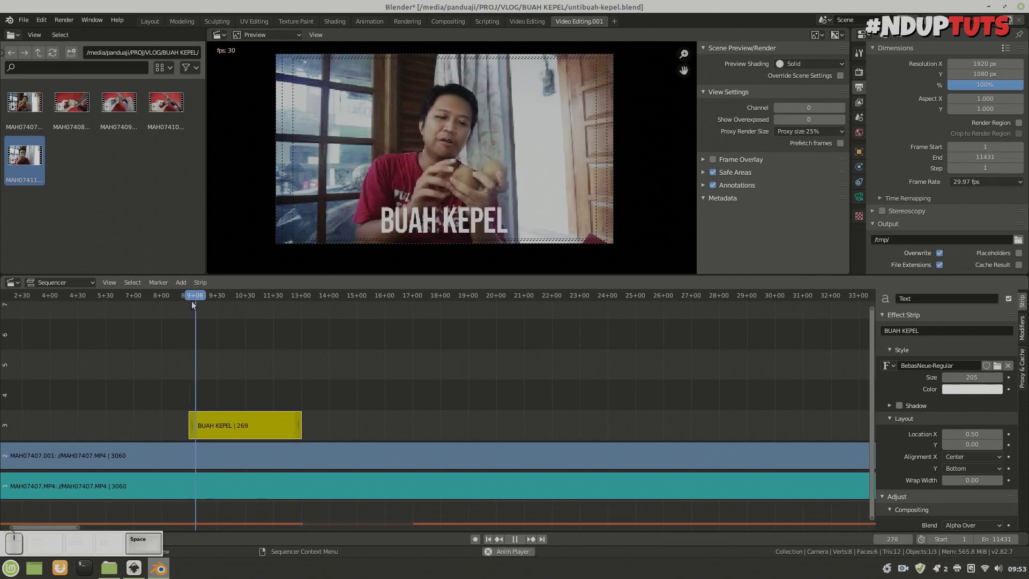
click(171, 295)
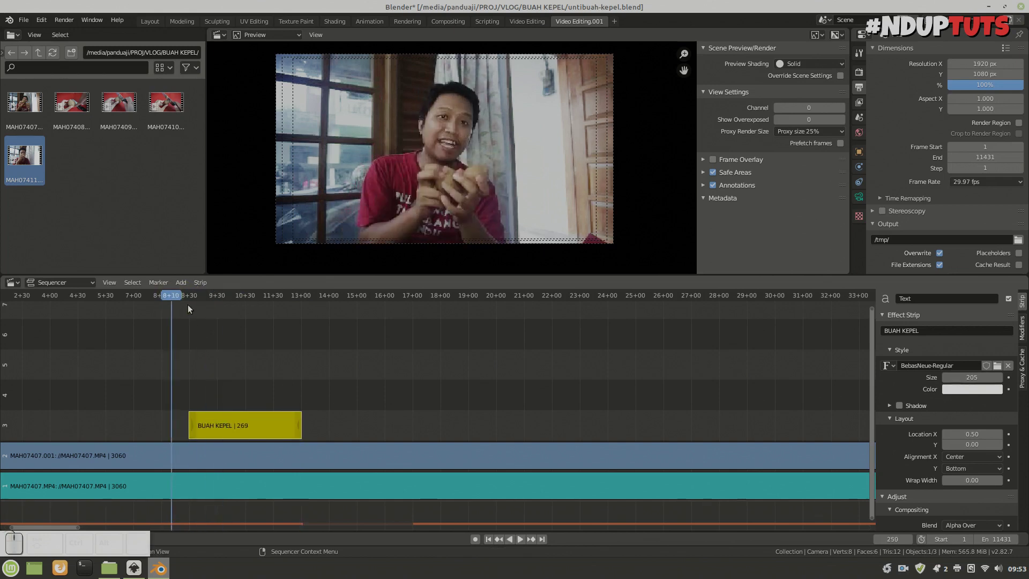
key(space)
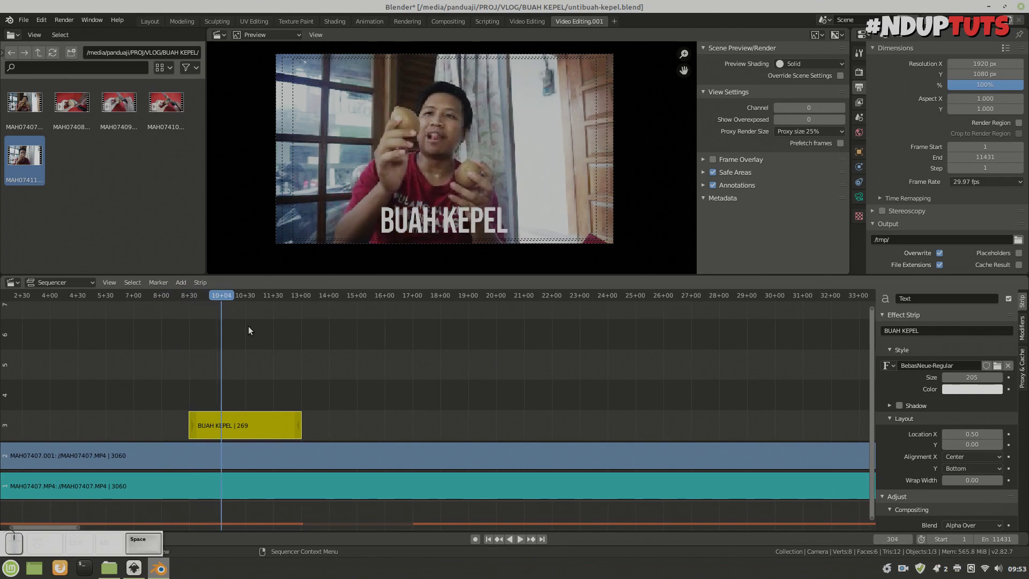
click(181, 296)
key(space)
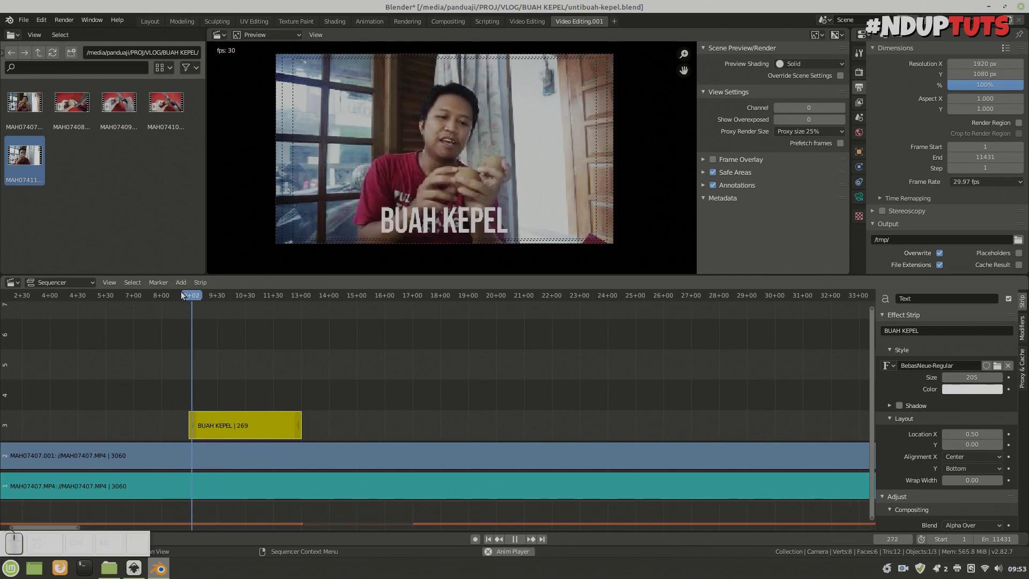
key(space)
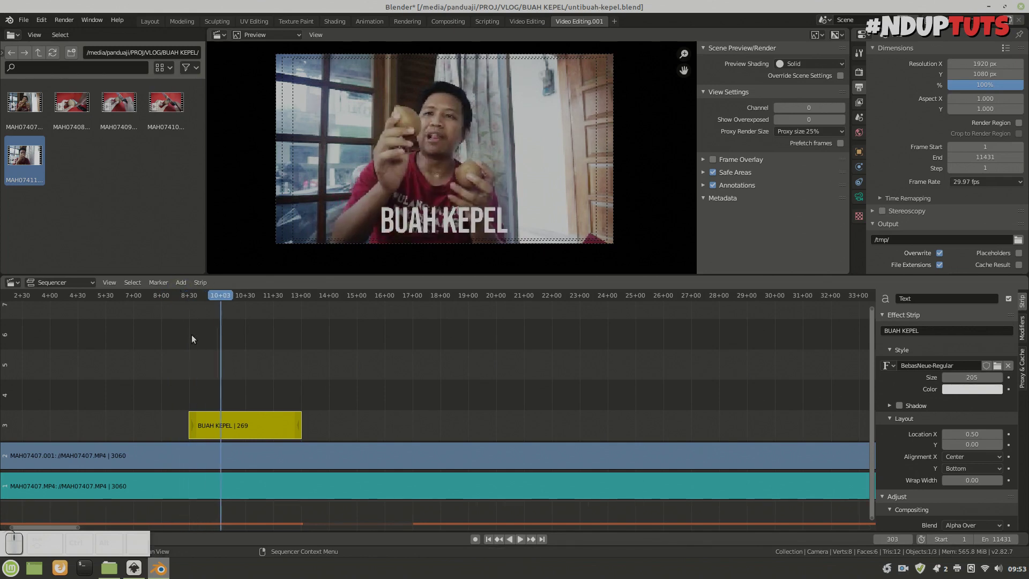
click(187, 295)
key(space)
key(space)
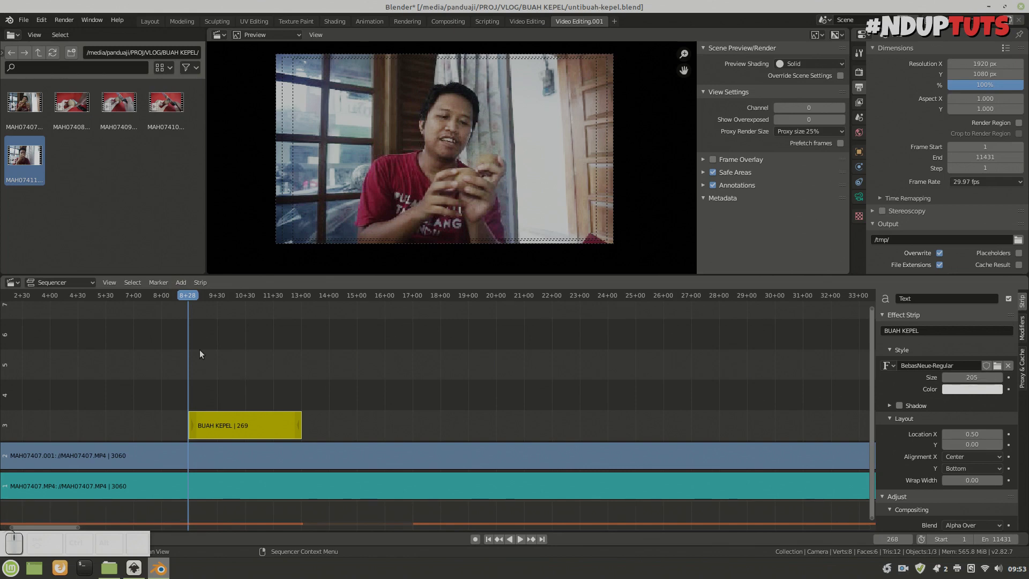
drag(189, 298, 210, 300)
Play from the title's start to 10+08 and keyframe the text strip's opacity at 1.000 there
click(189, 297)
key(space)
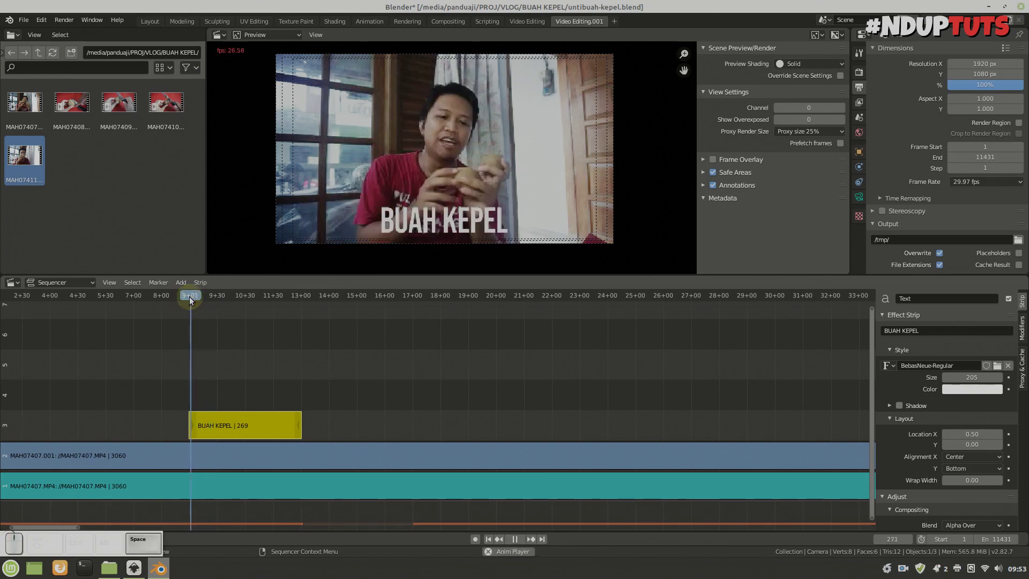
key(space)
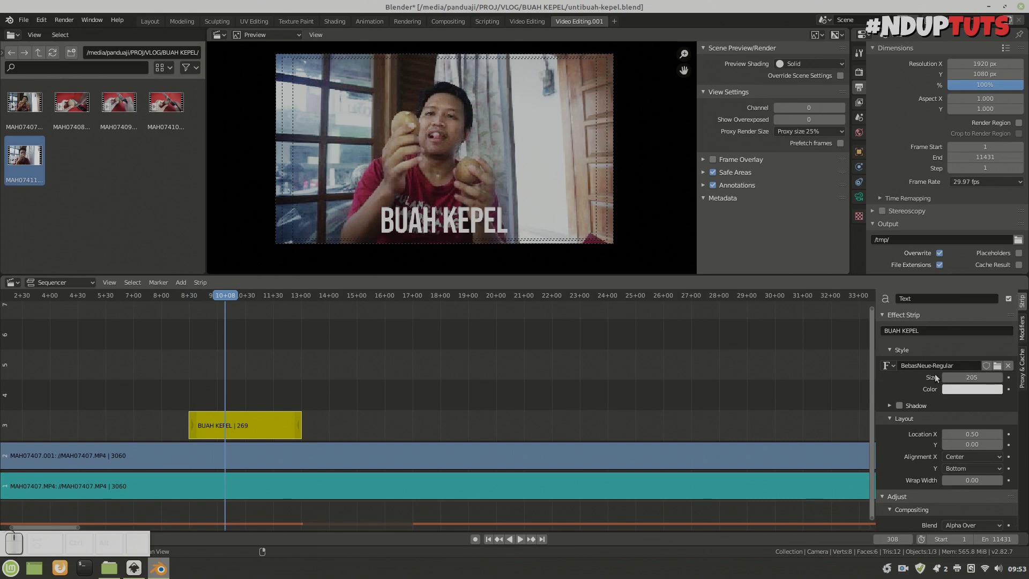
scroll(921, 393, down, 4)
scroll(922, 393, down, 1)
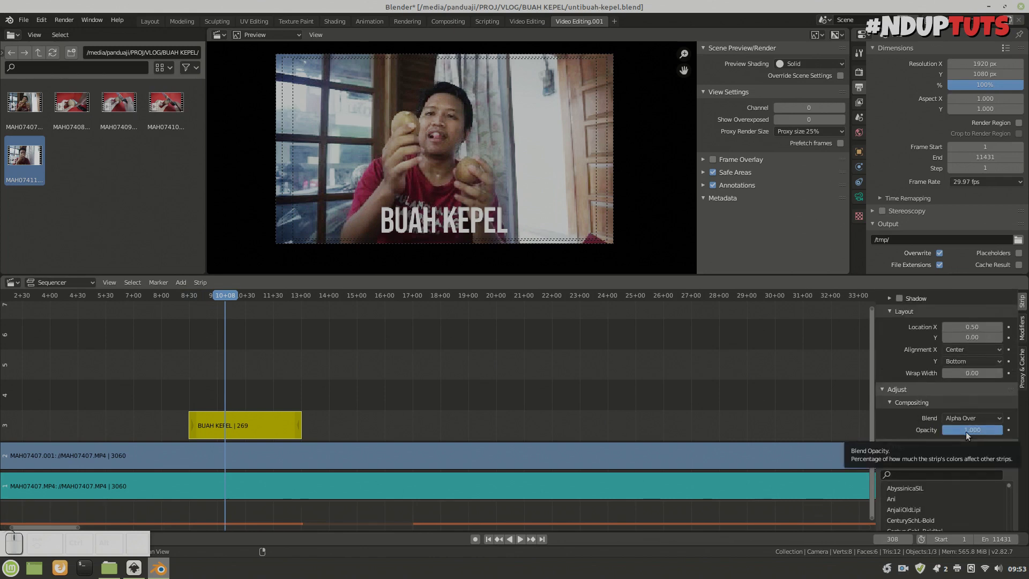
key(i)
Set the text strip's opacity to 0 at 8+29 and keyframe it as the start of the fade-in
drag(187, 298, 188, 294)
double_click(971, 430)
text(0)
key(Return)
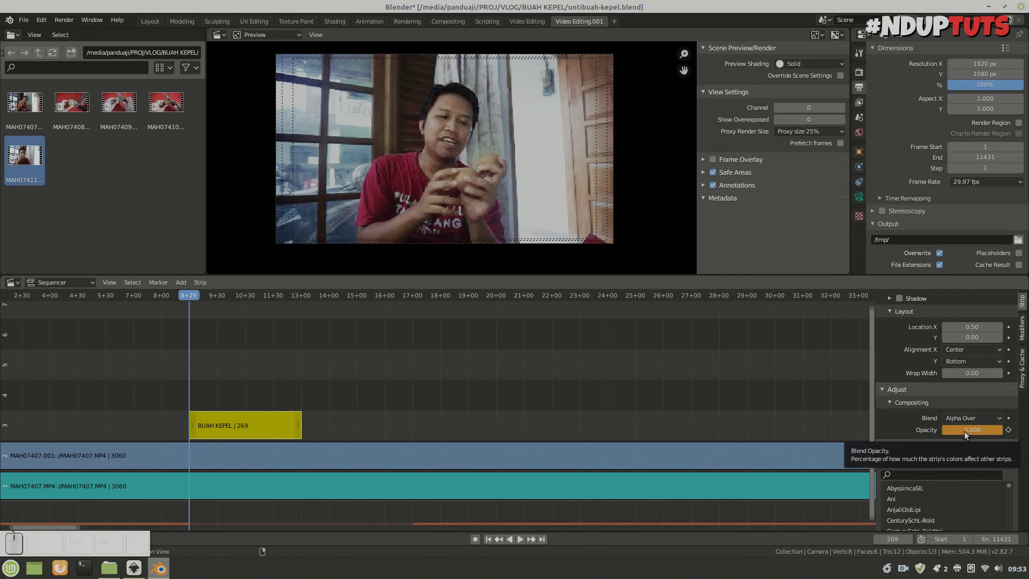
key(i)
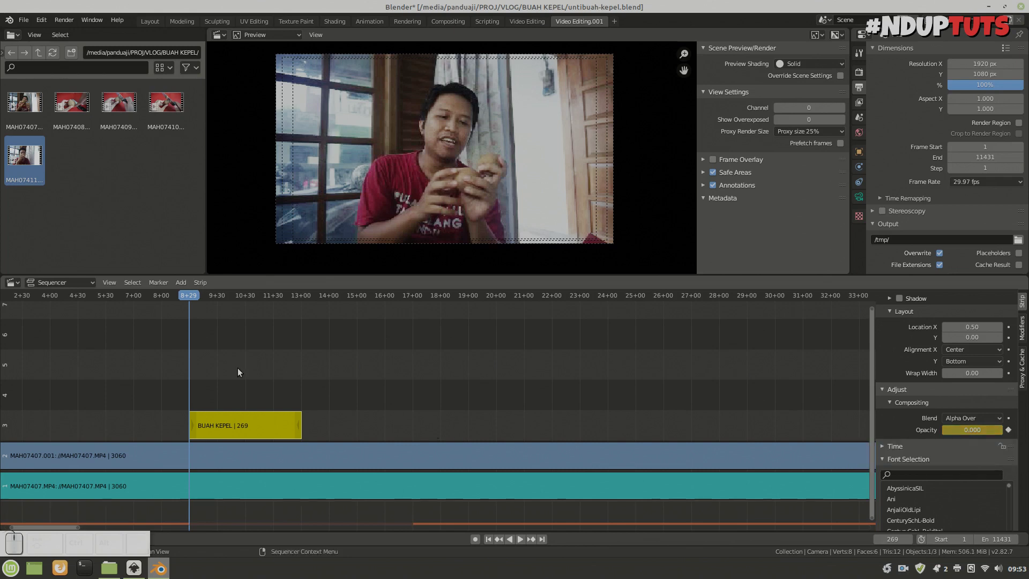
Play back the title's fade-in and keyframe the text strip's opacity at 1.000 at 12+10
click(169, 295)
key(space)
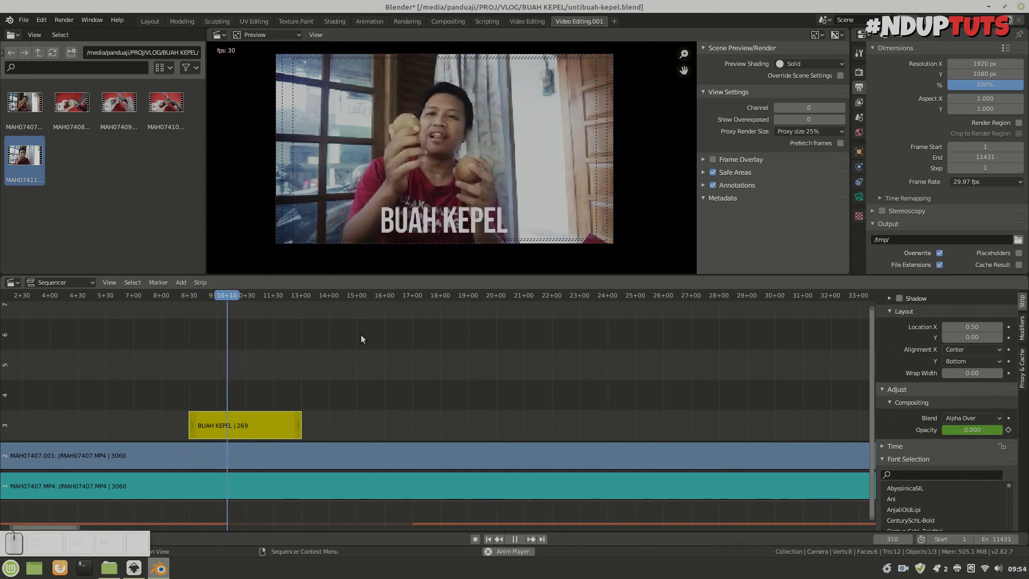
key(space)
mouse_move(217, 299)
mouse_down()
mouse_move(189, 297)
mouse_move(227, 298)
mouse_up()
key(space)
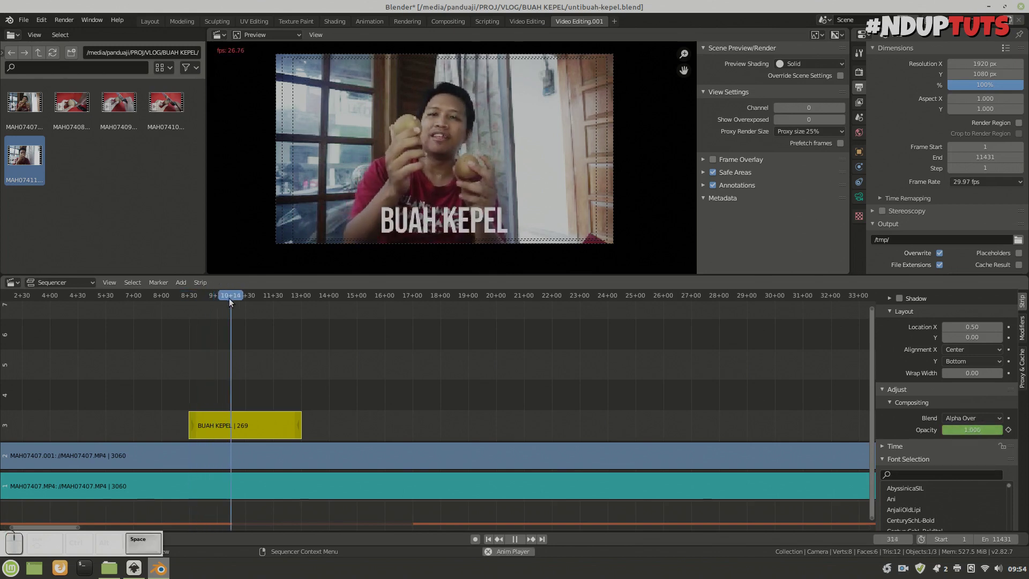
key(space)
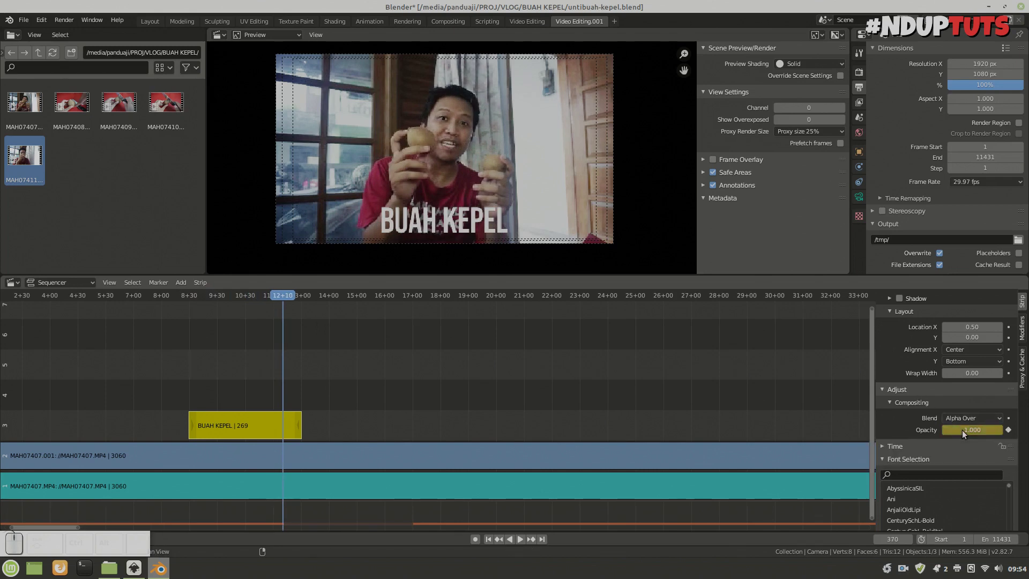
key(i)
Set the text strip's opacity to 0 at 13+00 and keyframe it as the end of the fade-out
drag(282, 295, 302, 297)
click(964, 427)
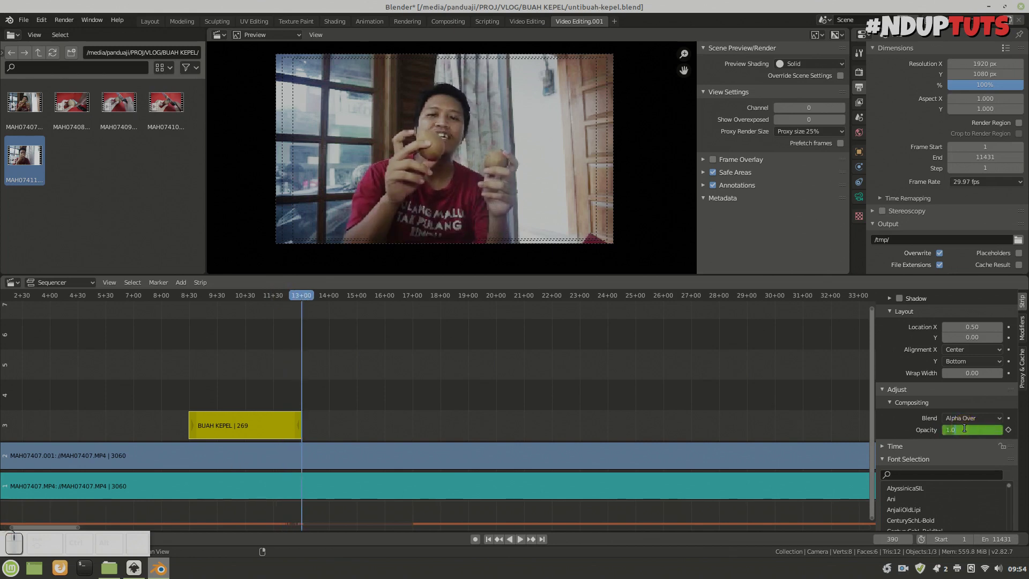
key(i)
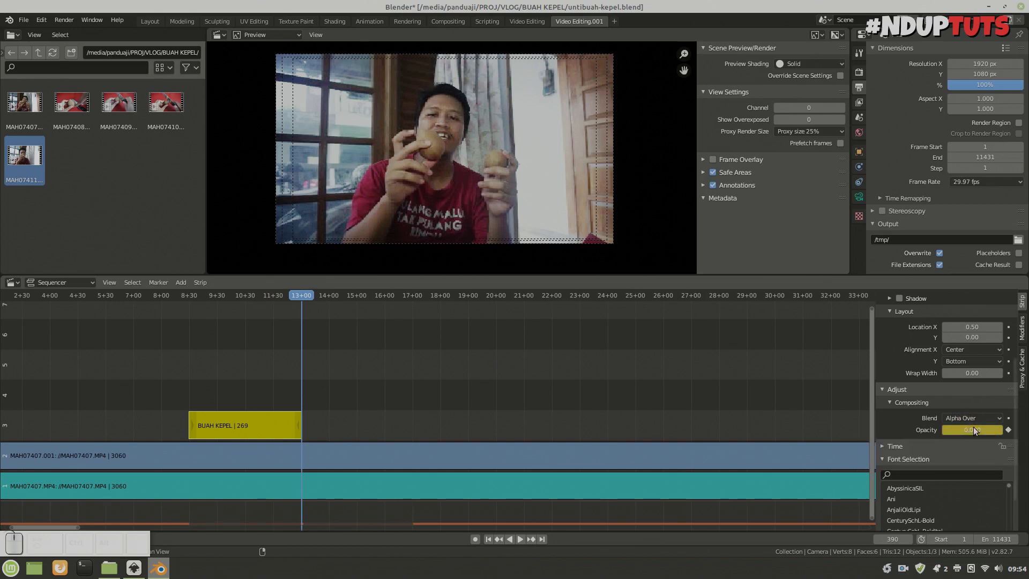
Play back the title's fade-in and fade-out and save the project file
click(187, 296)
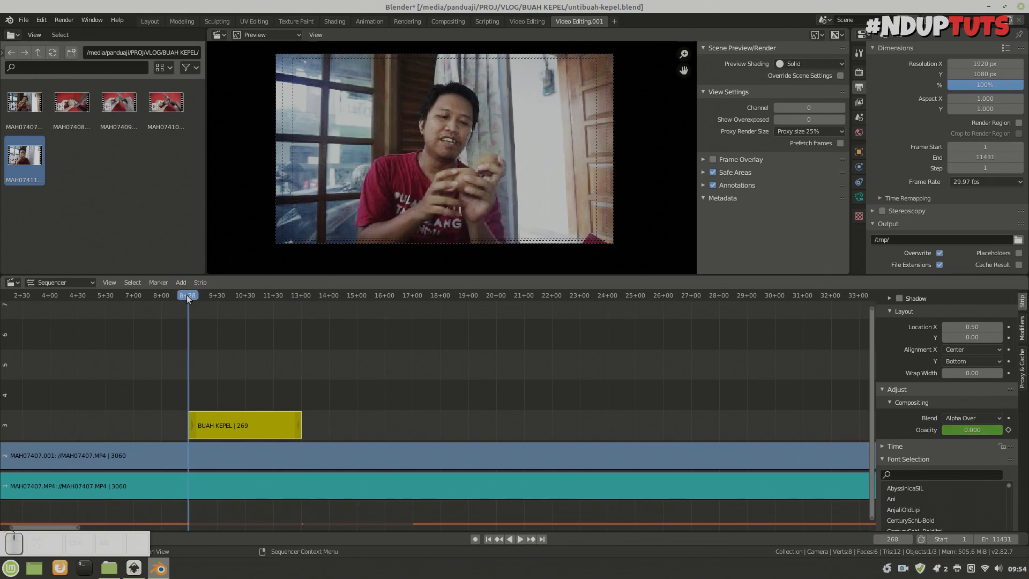
key(space)
click(160, 293)
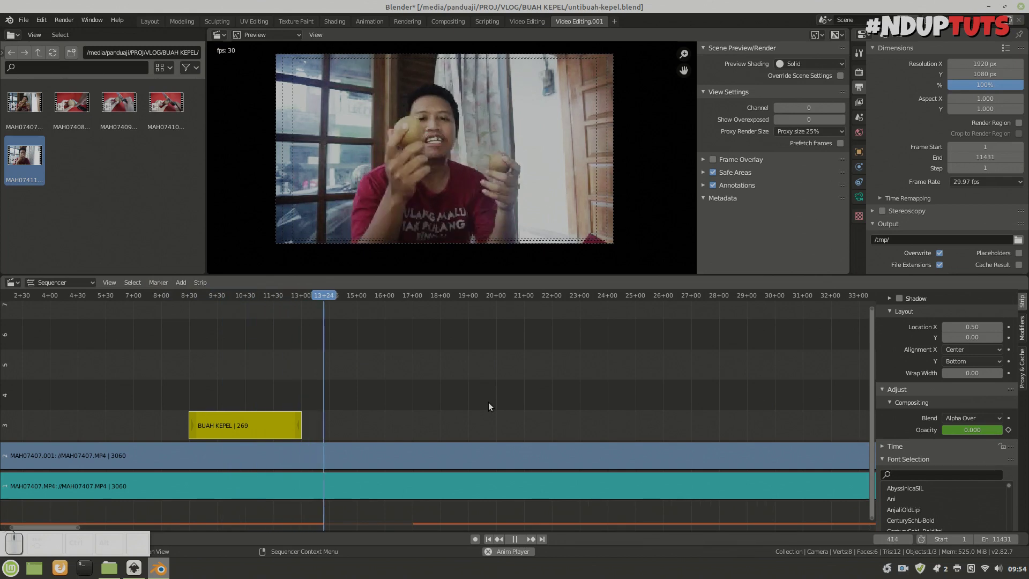
key(space)
scroll(488, 402, down, 5)
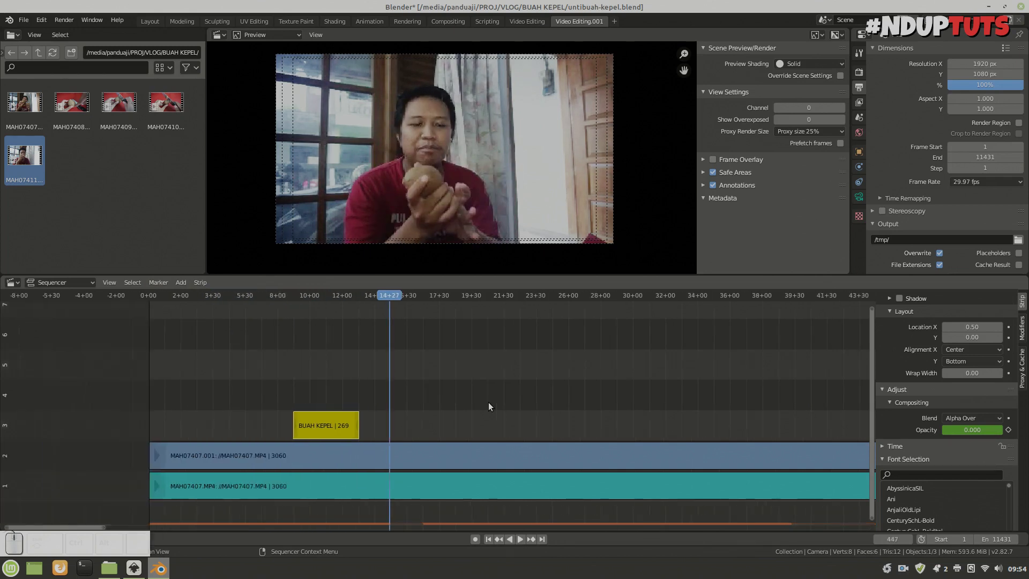
key(ctrl+s)
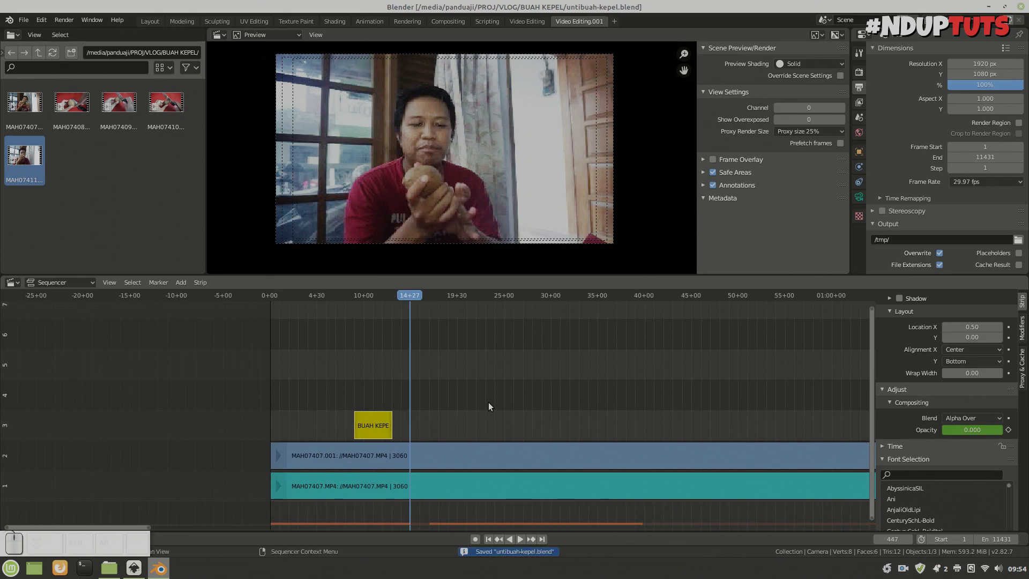
click(903, 567)
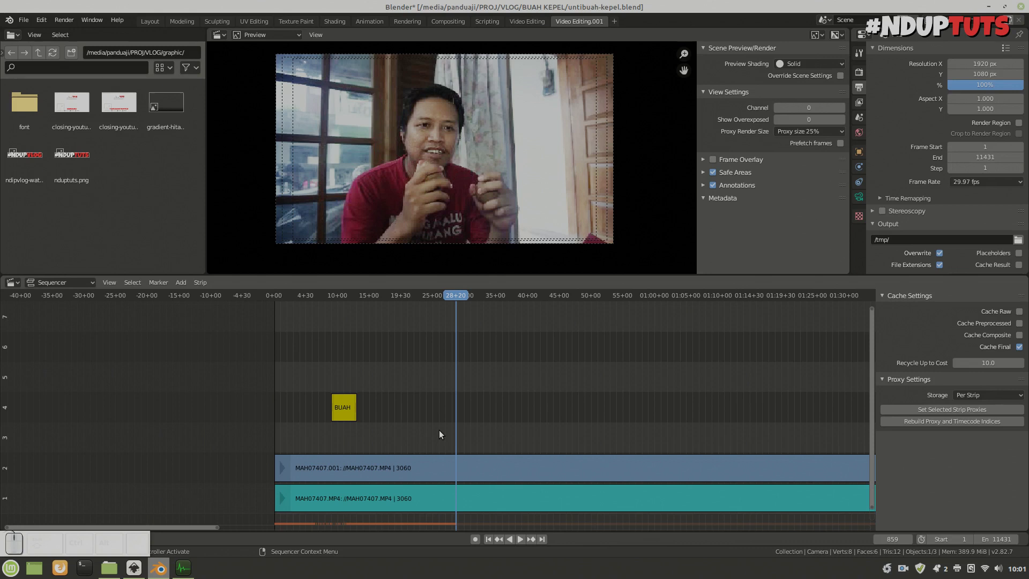
Add the gradient-hitam.png image from the VLOG/graphic folder to channel 3 at 28+20
drag(172, 106, 471, 442)
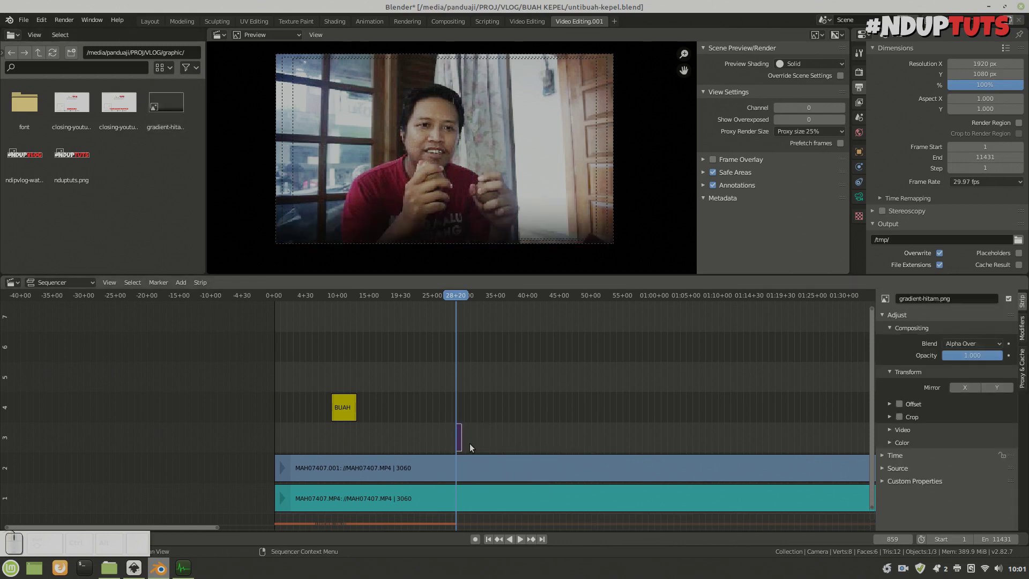
key(space)
key(space)
Add a new text strip in channel 5 at 28+24, above the gradient image strip
click(456, 298)
scroll(497, 403, up, 8)
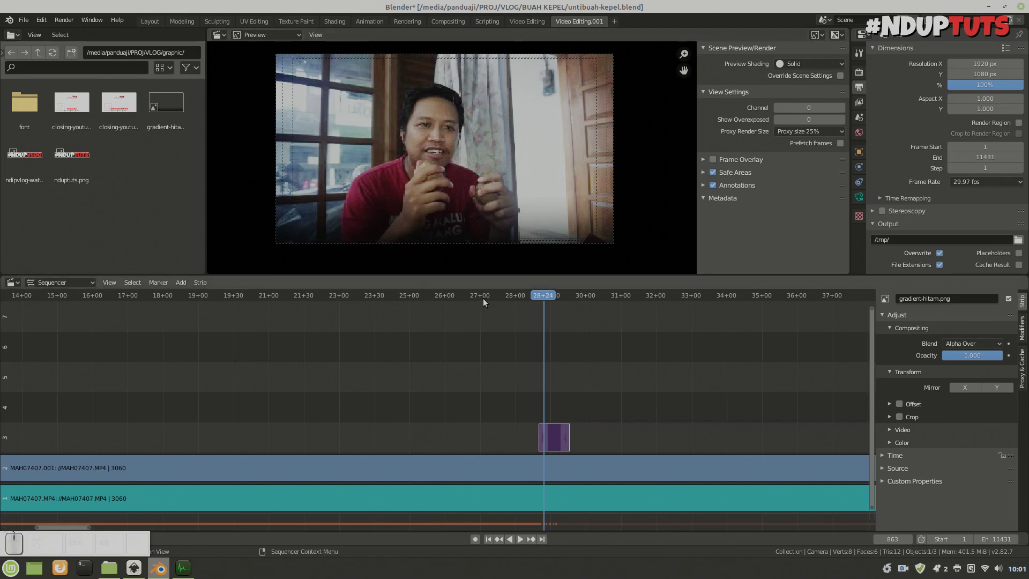
key(shift+a)
click(552, 404)
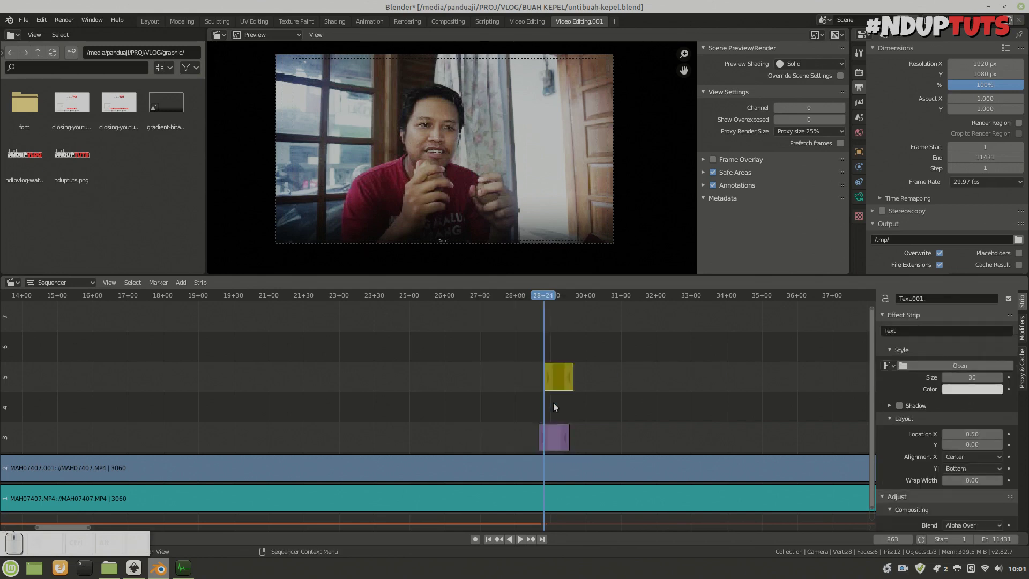
Move the new text strip down to channel 4, directly above the gradient image strip
click(558, 375)
key(g)
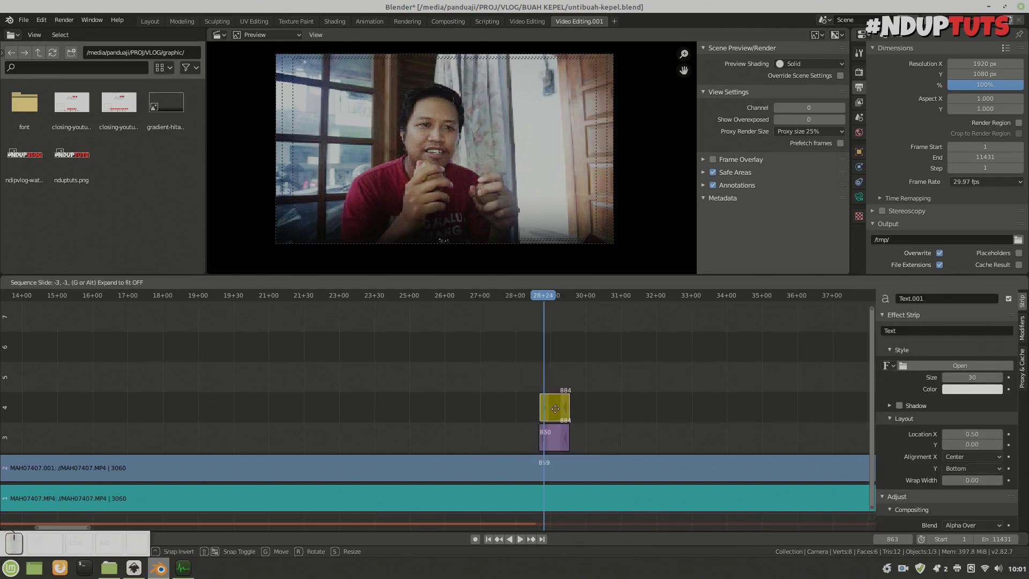
click(543, 433)
Extend both ends of the gradient-hitam.png strip so it spans from 25+06 to frame 960
click(543, 433)
key(g)
click(421, 444)
click(570, 446)
key(g)
click(648, 432)
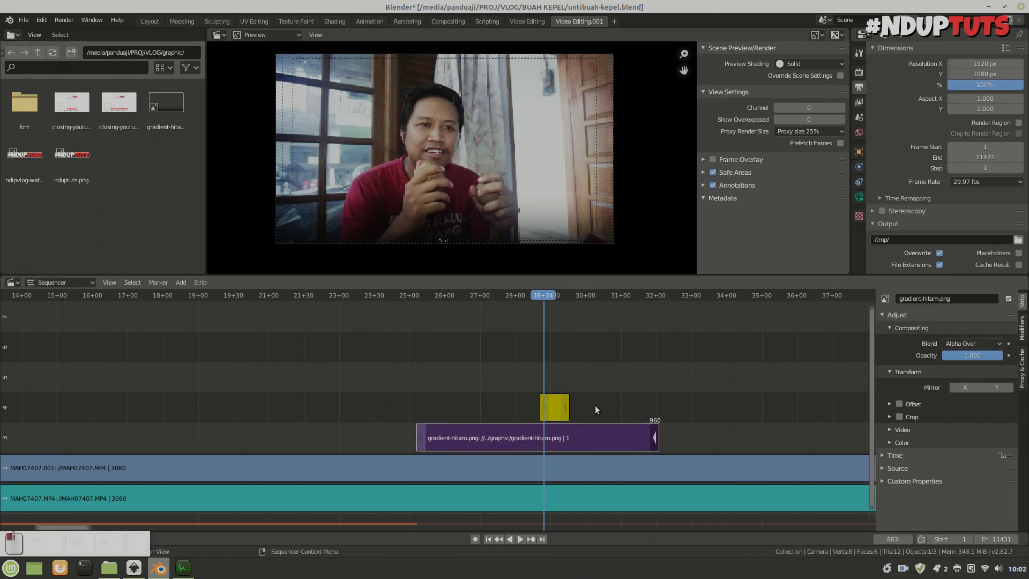
Snap the new text strip's start to 25+06 and extend its end to frame 959 to cover the gradient strip
click(416, 298)
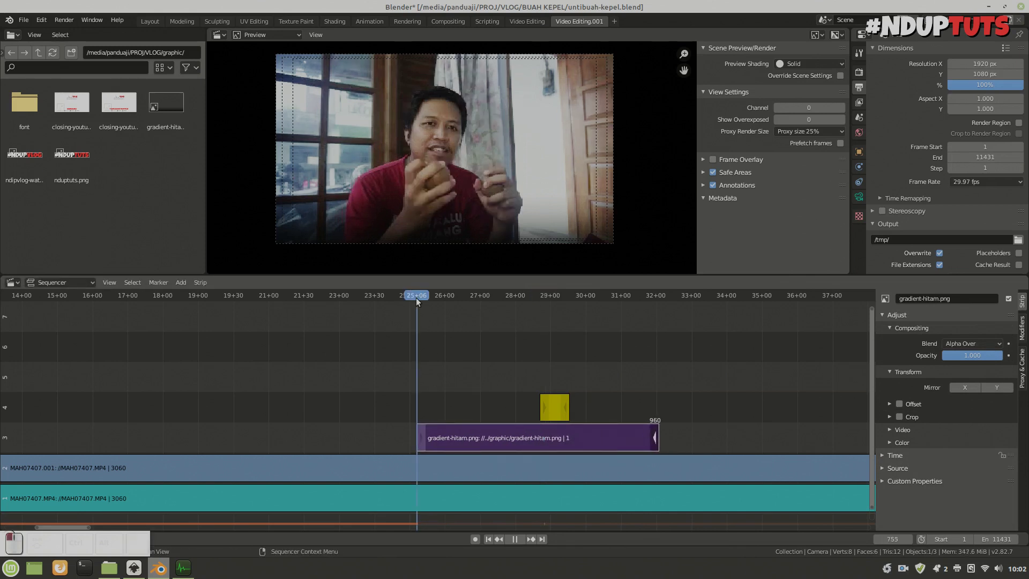
click(555, 412)
key(shift+s)
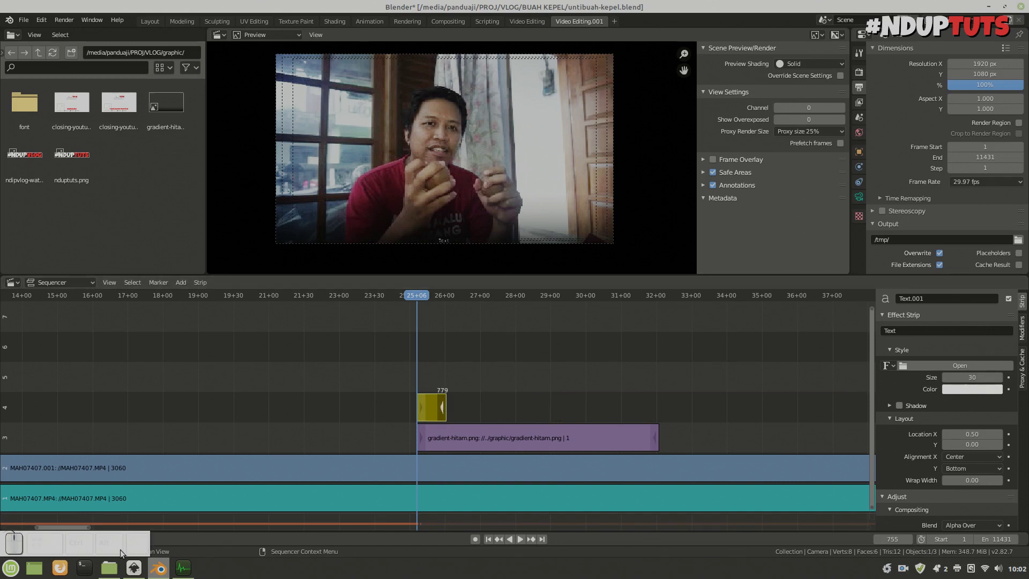
key(g)
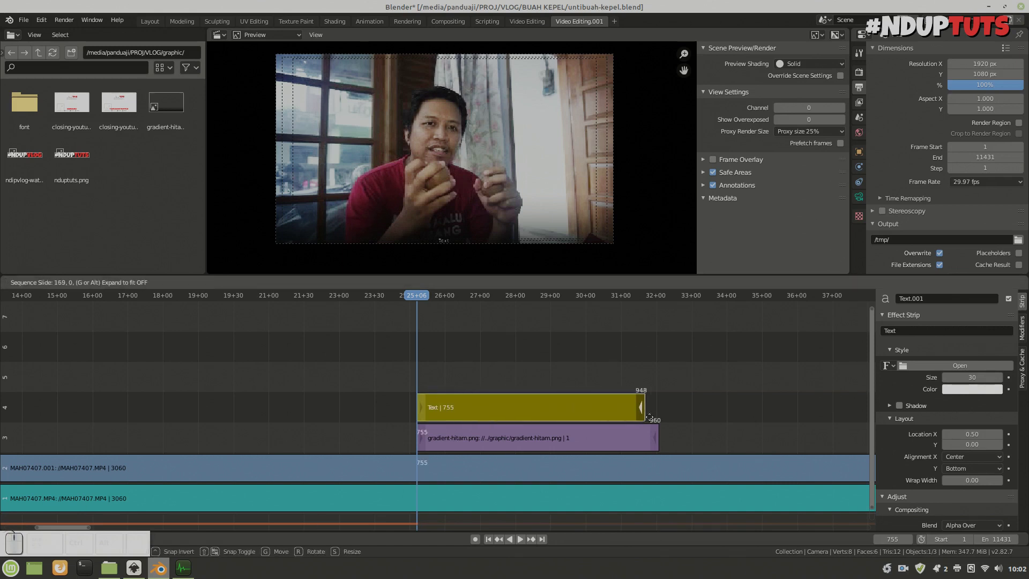
click(659, 419)
Play back the footage under the text and gradient strips from 25+06
key(space)
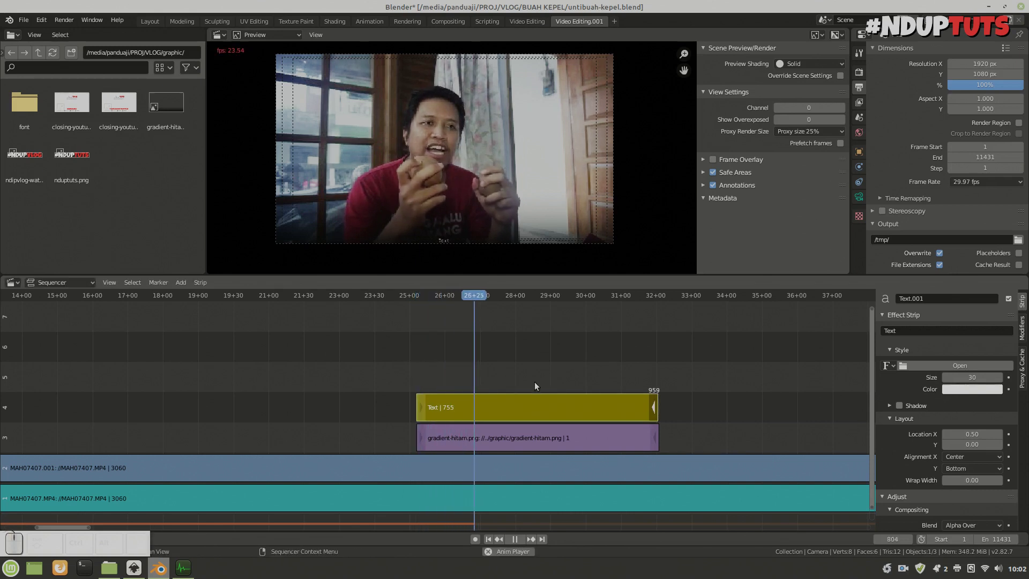
key(space)
key(space)
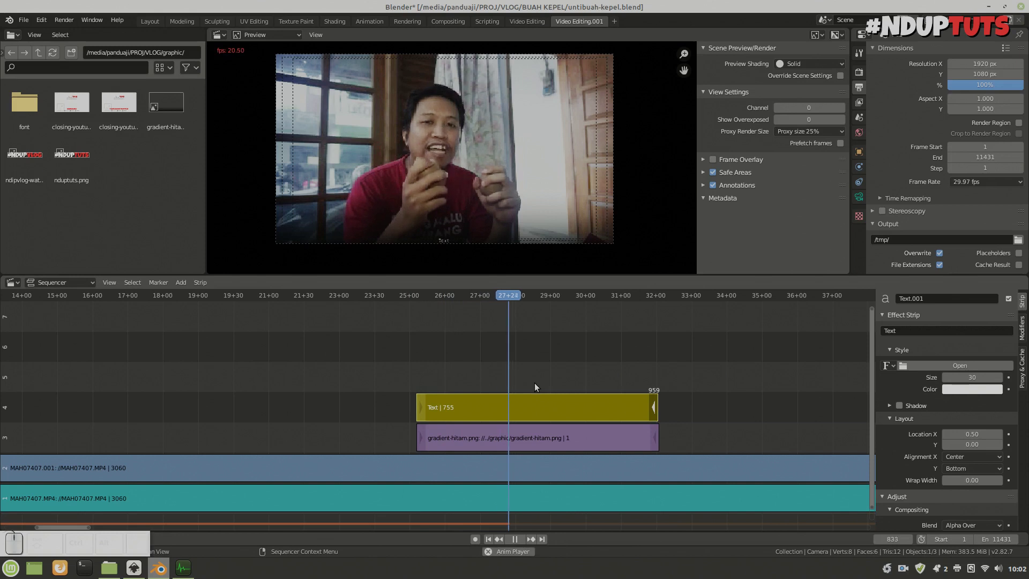
key(space)
Set the text of the strip above the gradient to "bermanfaat untuk menghilangkan bau keringat"
scroll(561, 416, down, 2)
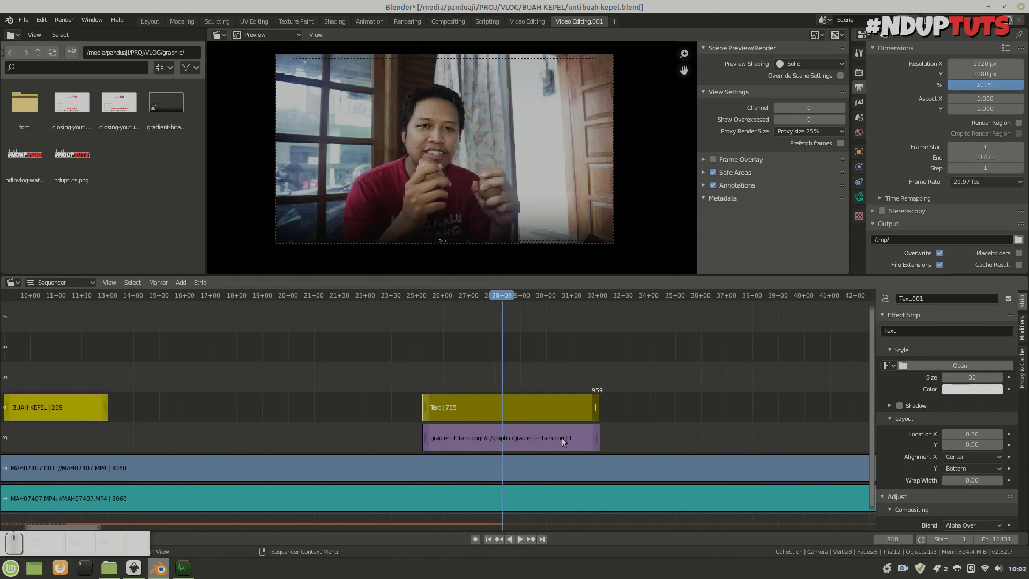
click(501, 437)
click(508, 405)
click(940, 330)
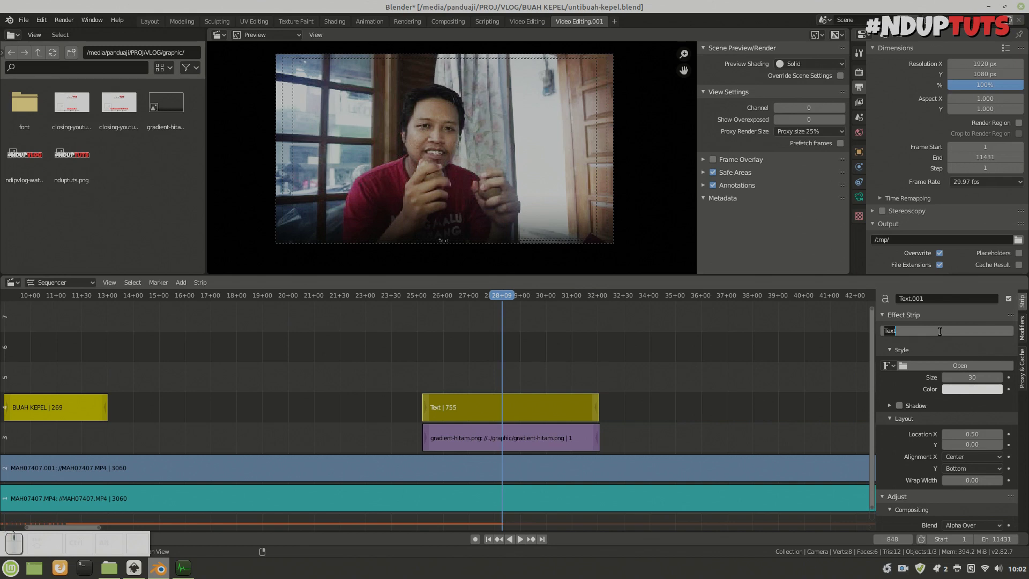
text(menghilangkan bau k)
key(BackSpace)
key(ctrl+a)
text(berma)
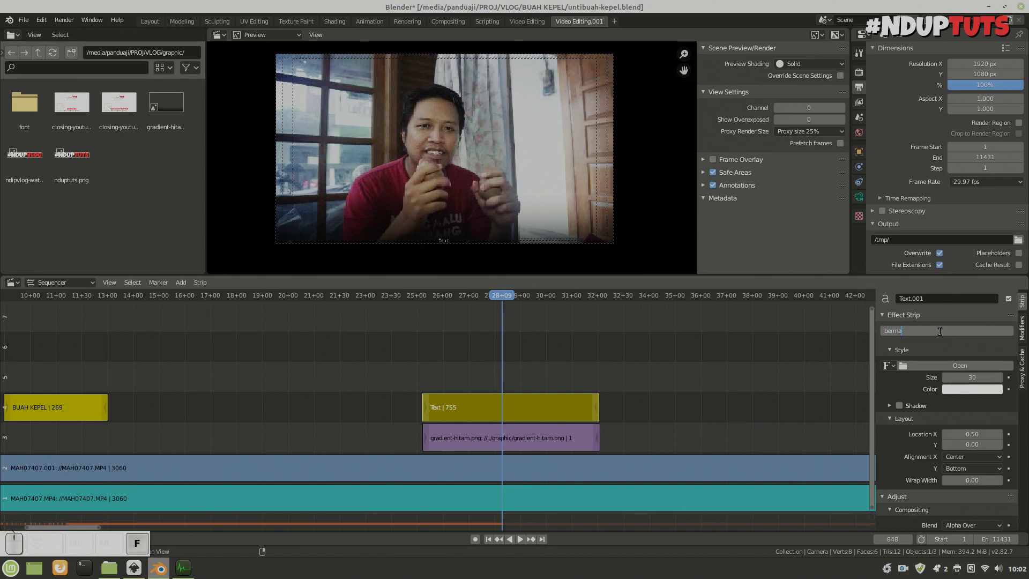
text(nfaat untuk menghilangkan bau keringat)
key(Return)
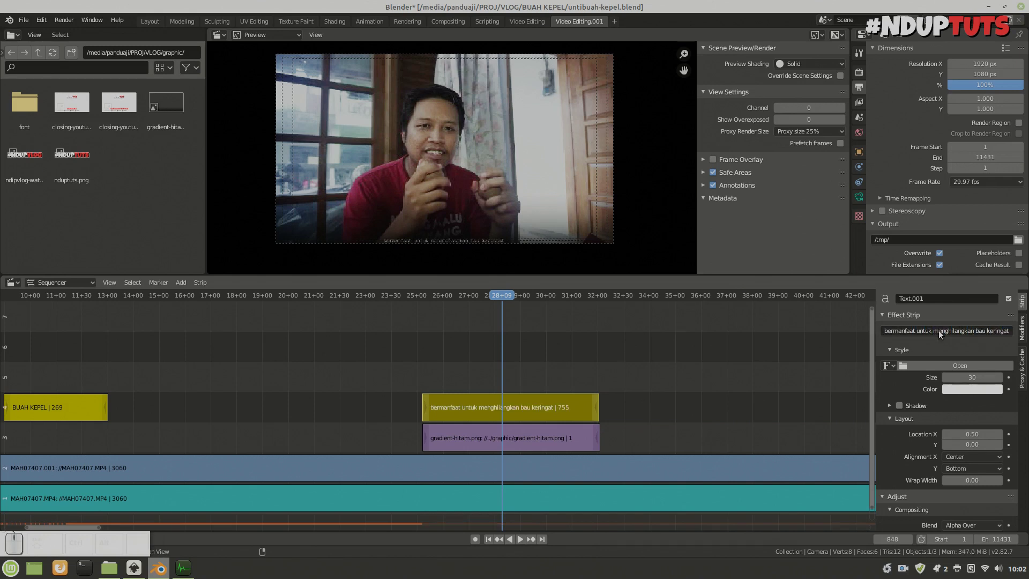
Load OpenSans-Bold.ttf from the VLOG/graphic/font/Open_Sans folder as the caption strip's font
click(917, 366)
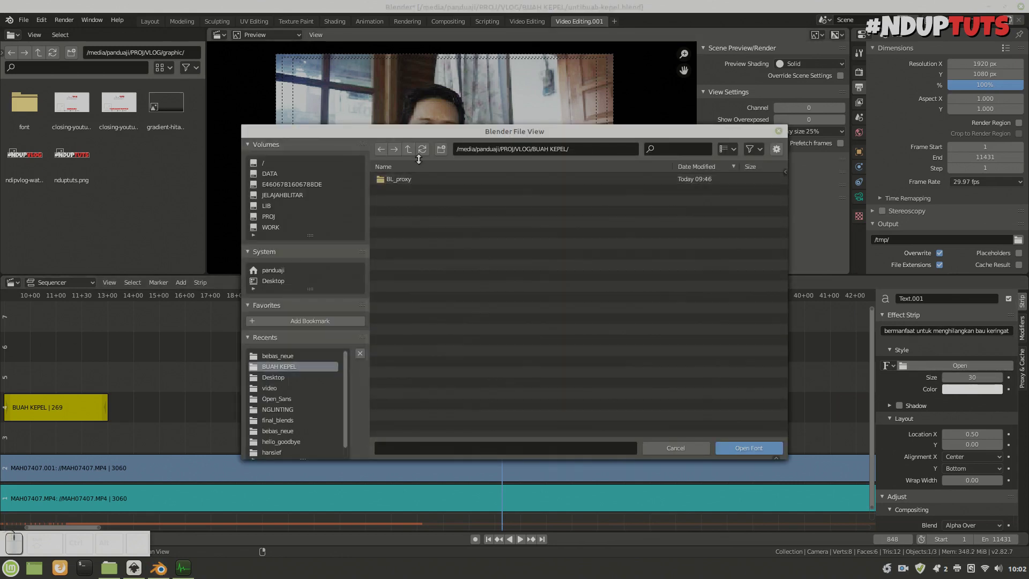
click(408, 149)
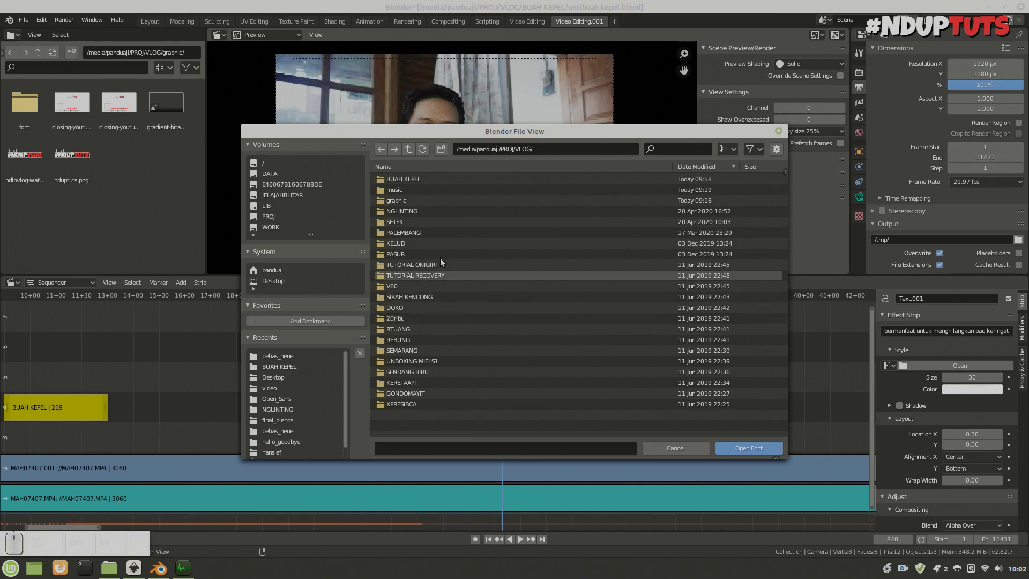
double_click(435, 201)
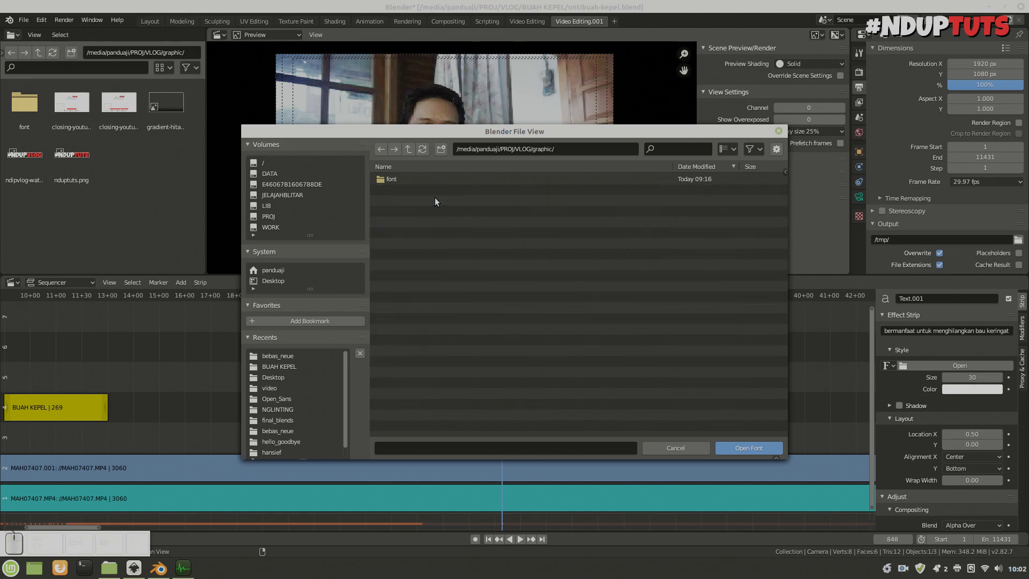
double_click(402, 177)
double_click(414, 179)
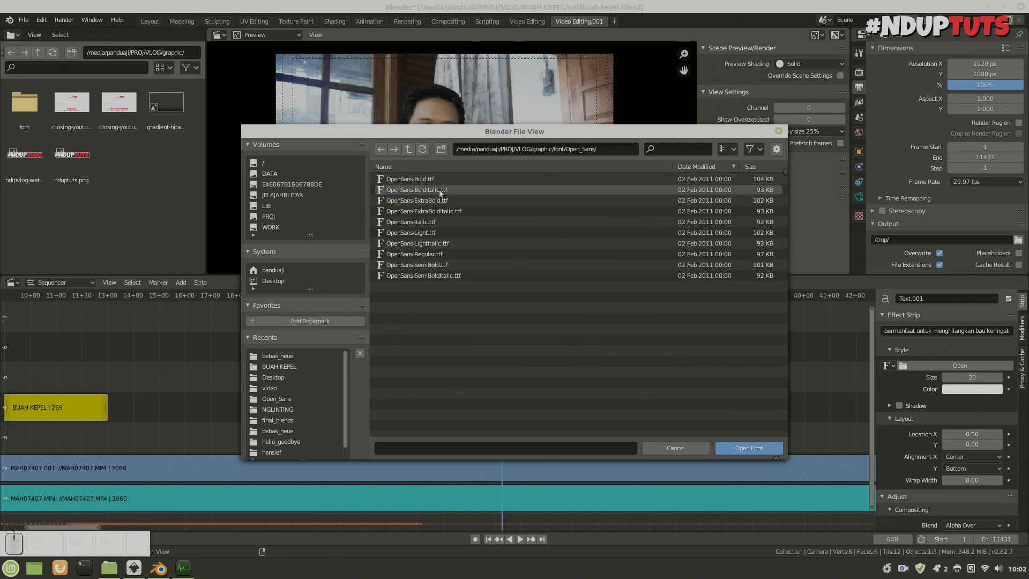
double_click(469, 179)
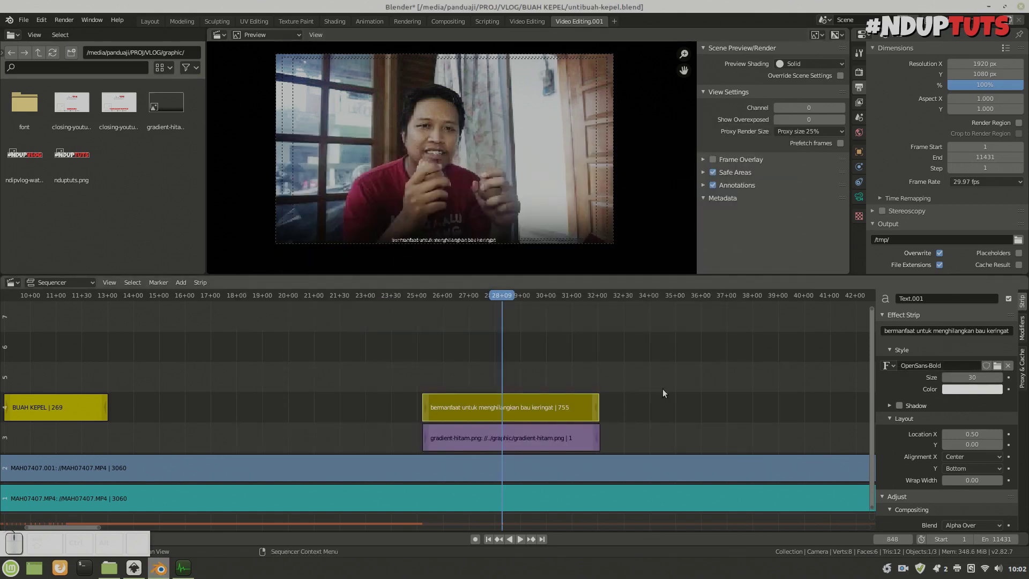
Set the caption's font size to 50 and raise its vertical location to 0.03
click(968, 378)
text(50)
key(Return)
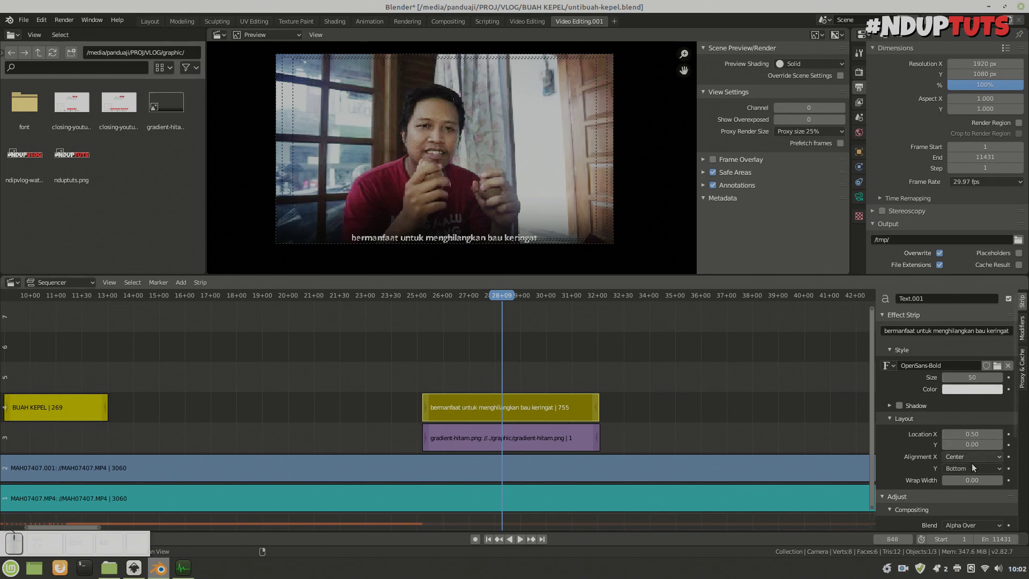
click(974, 445)
drag(974, 445, 983, 445)
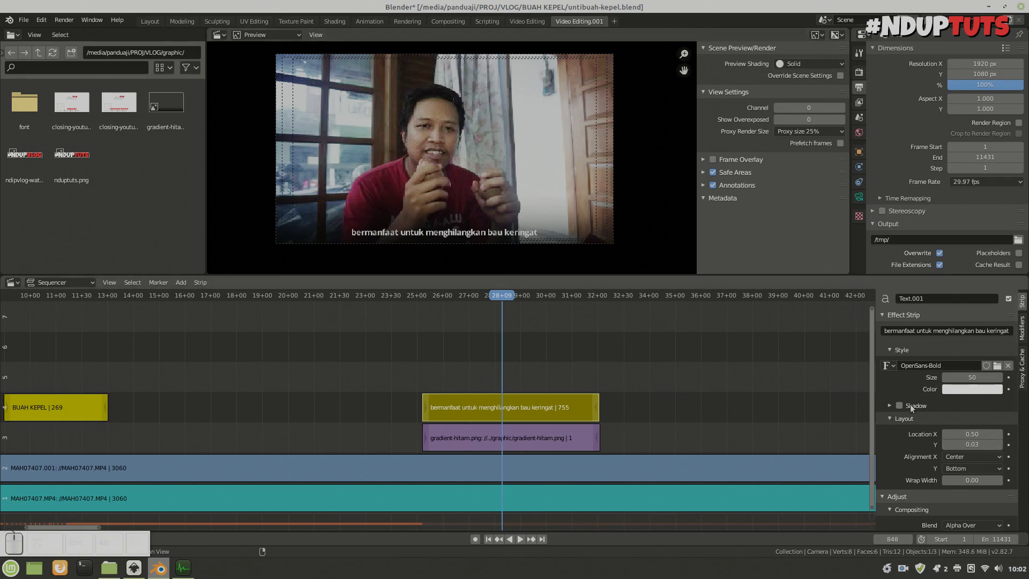
Change the caption strip's font to OpenSans-Regular.ttf from the Open_Sans folder
click(888, 365)
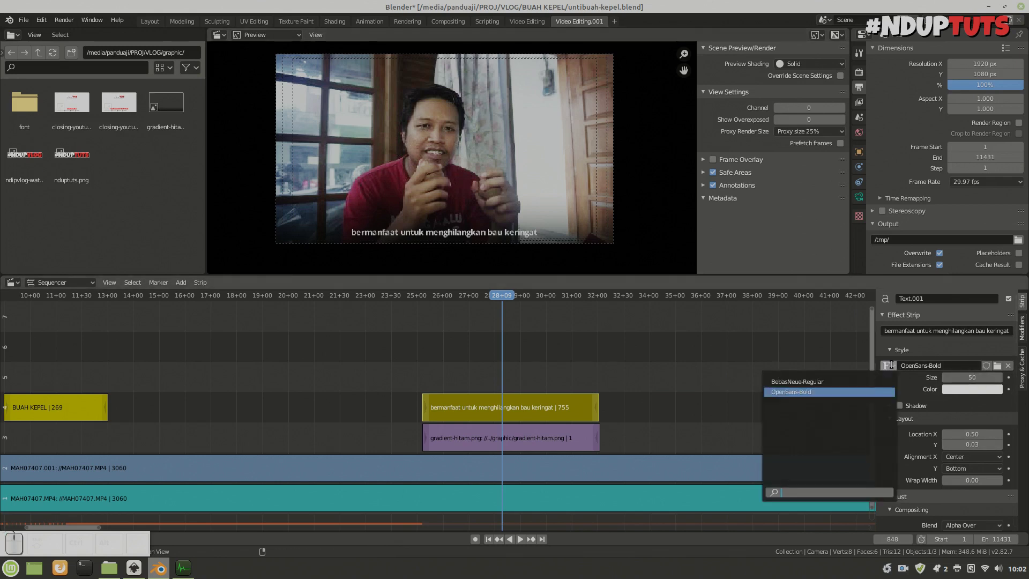
click(997, 365)
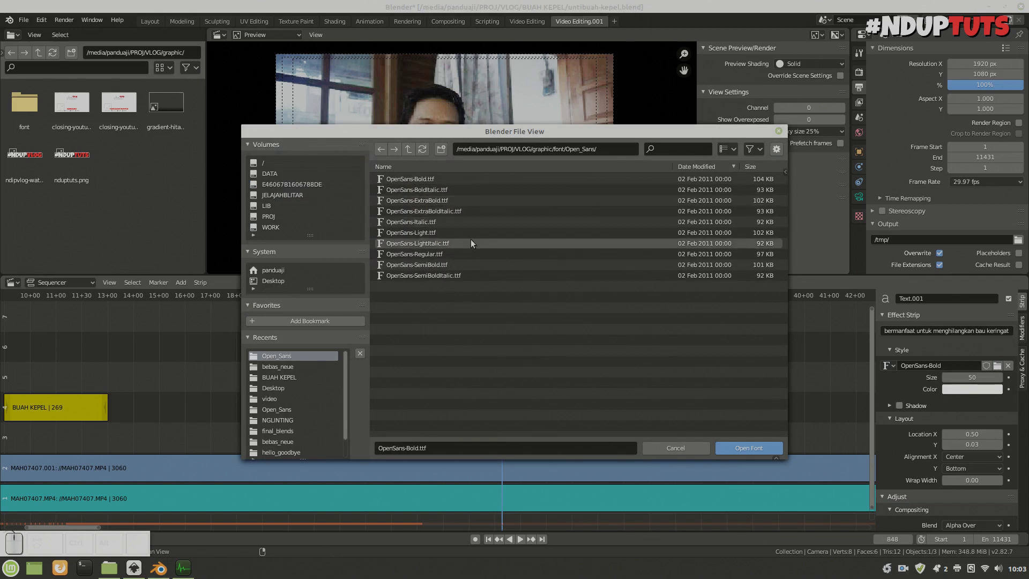
double_click(472, 253)
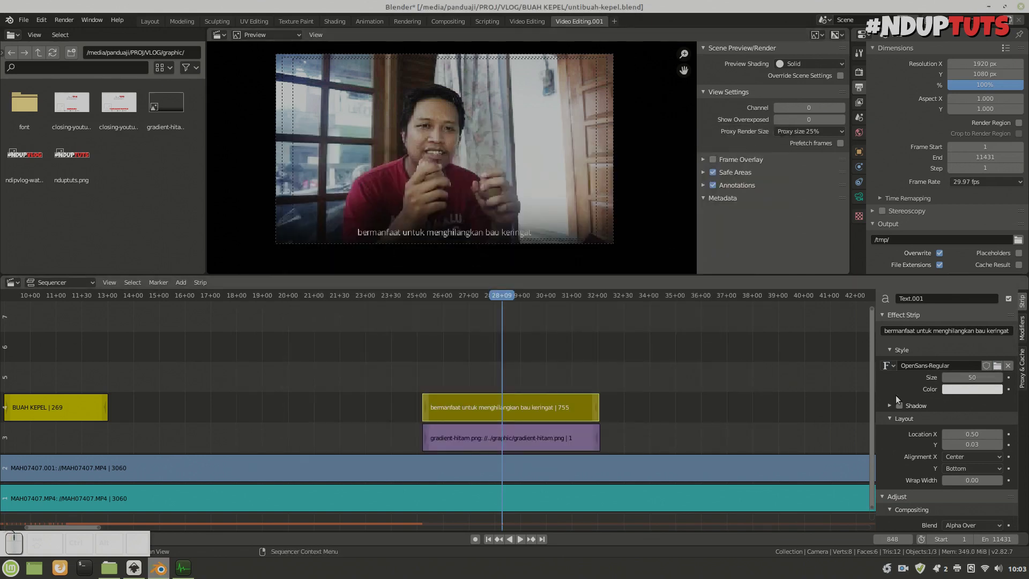
Set the preview's proxy render size to Scene render size and examine the caption's legibility up close
scroll(486, 243, up, 2)
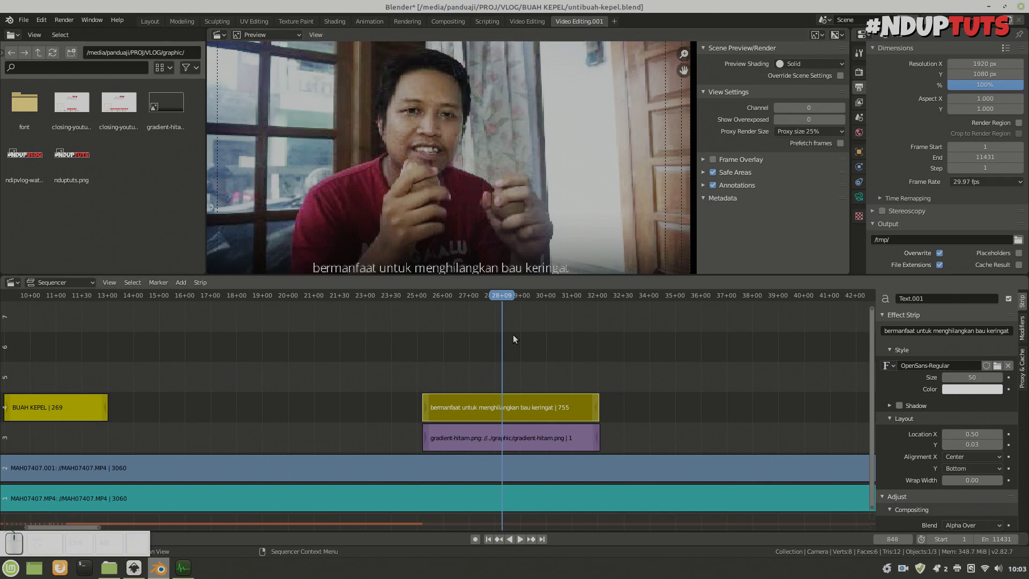
mouse_move(474, 296)
mouse_down()
mouse_move(436, 298)
mouse_move(484, 299)
mouse_up()
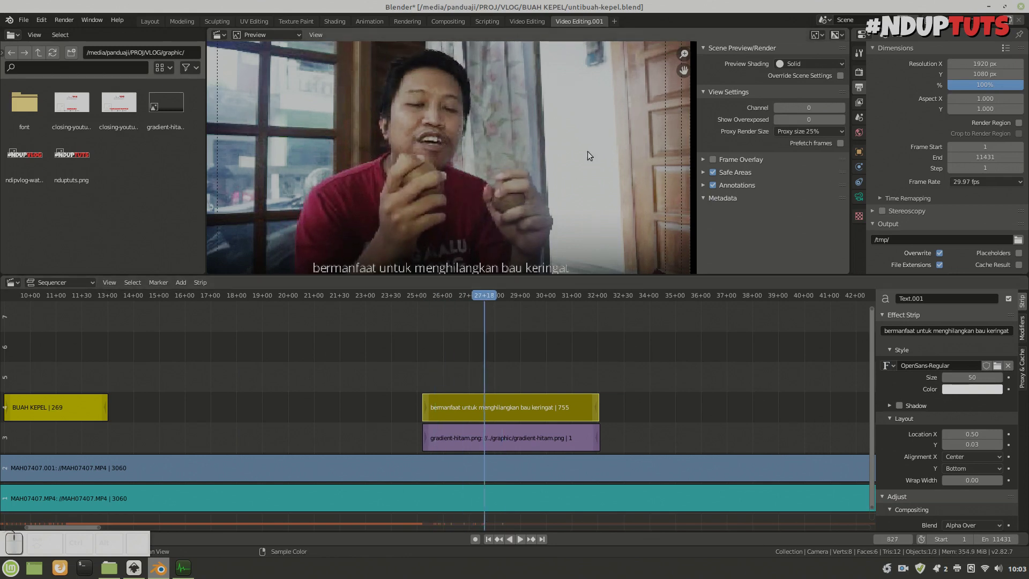
scroll(588, 152, down, 2)
scroll(603, 141, up, 1)
click(796, 131)
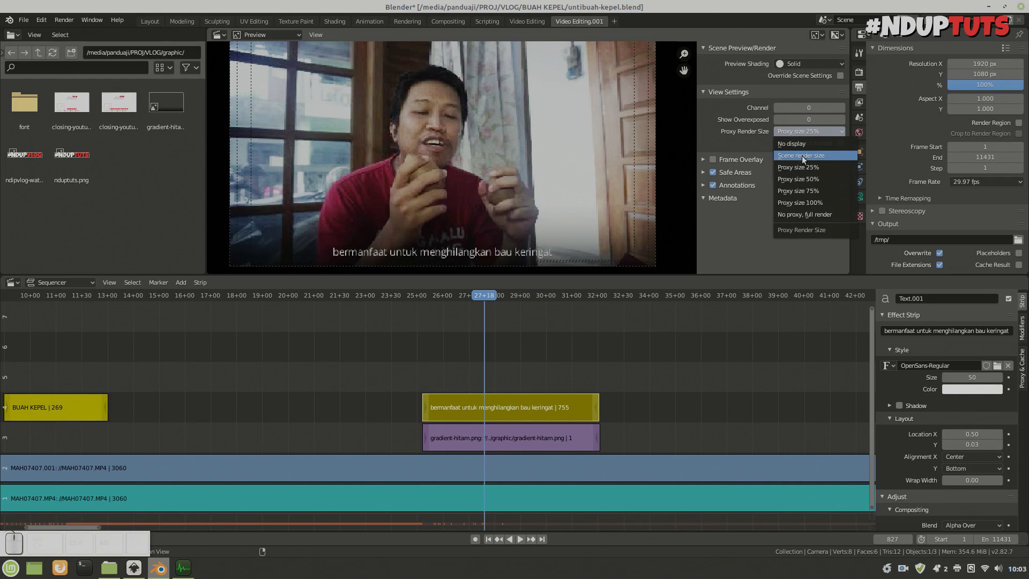
click(802, 155)
scroll(445, 257, up, 3)
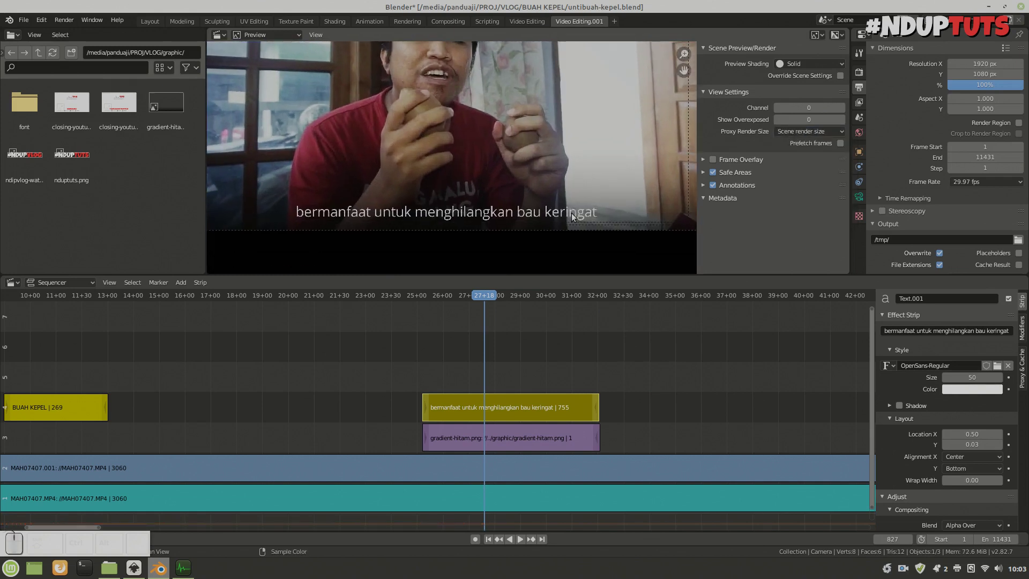
scroll(413, 204, down, 3)
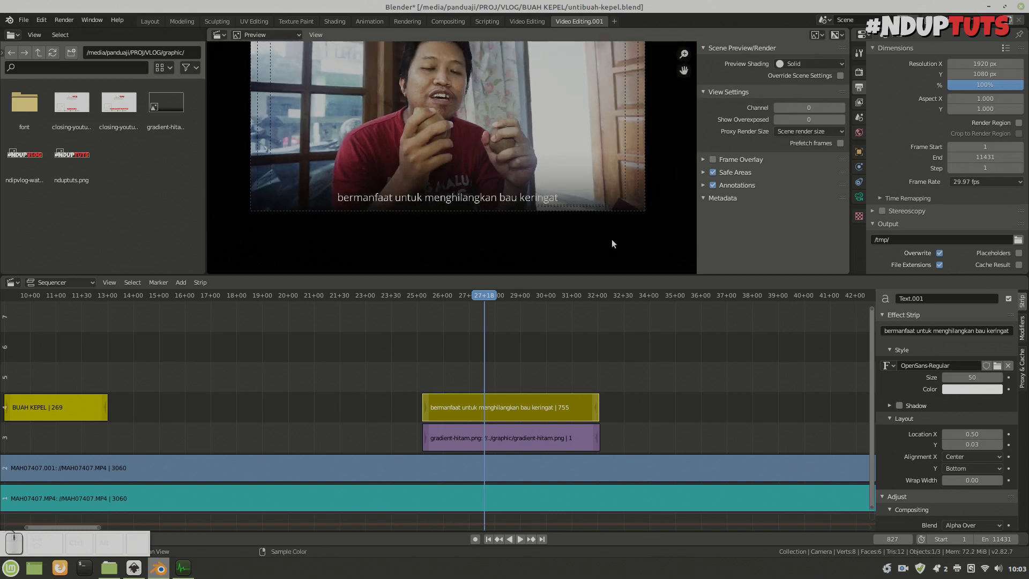
Set the preview's proxy render size back to Proxy size 25%
click(809, 132)
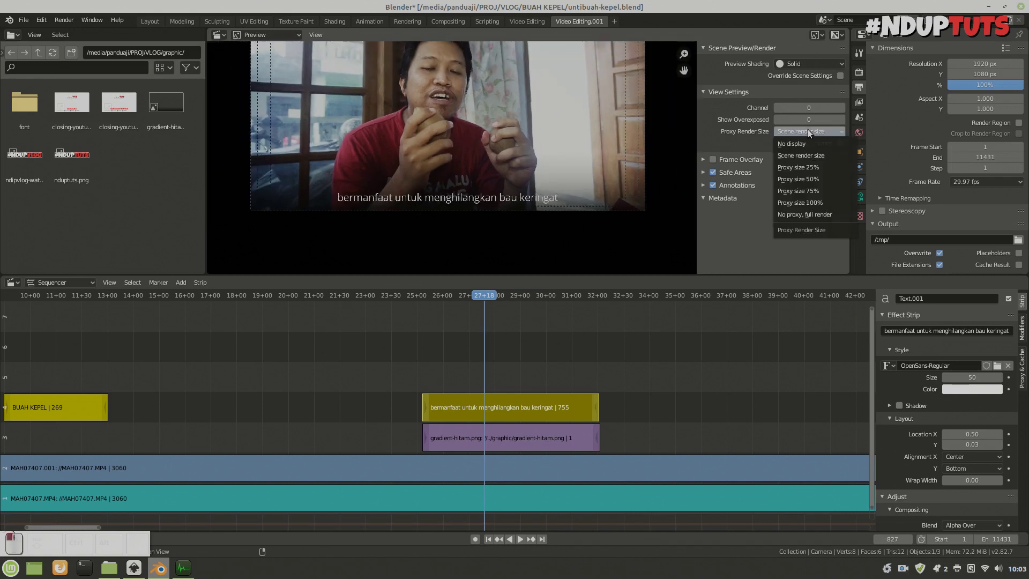
click(807, 167)
scroll(416, 202, down, 1)
scroll(416, 202, down, 1)
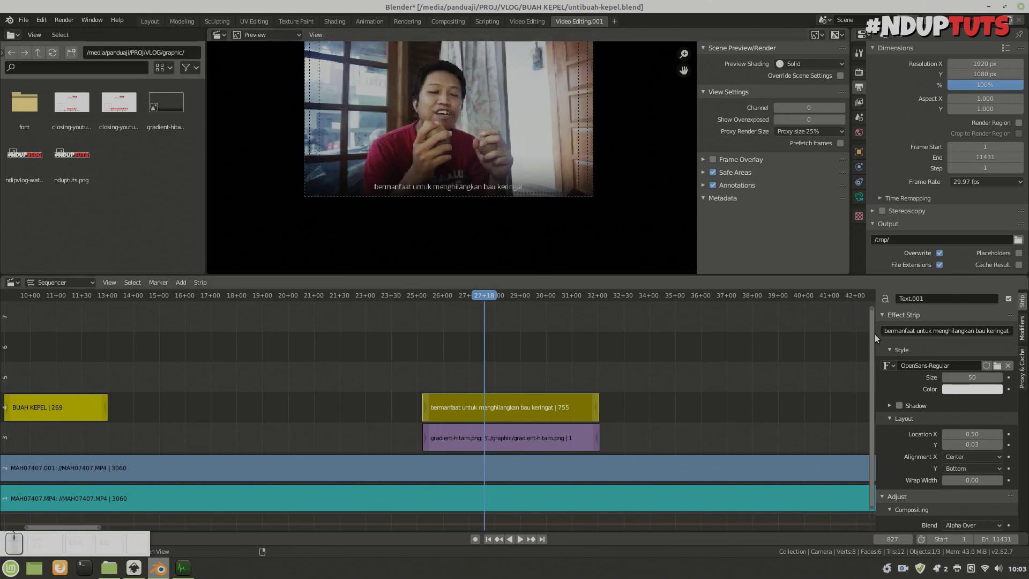
Play back the captioned section from 25+06 to check the wording against the footage
drag(424, 298, 422, 299)
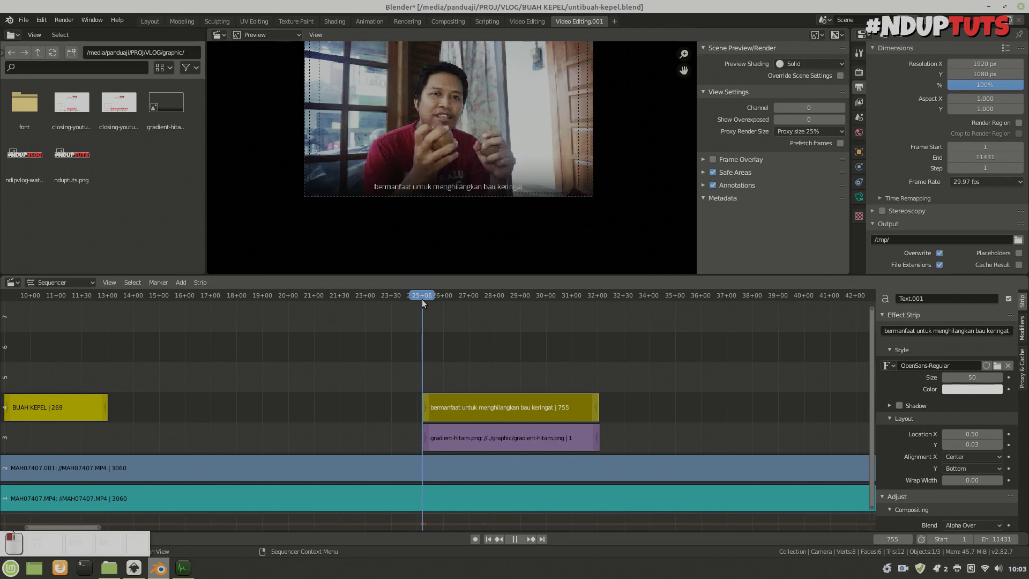
key(space)
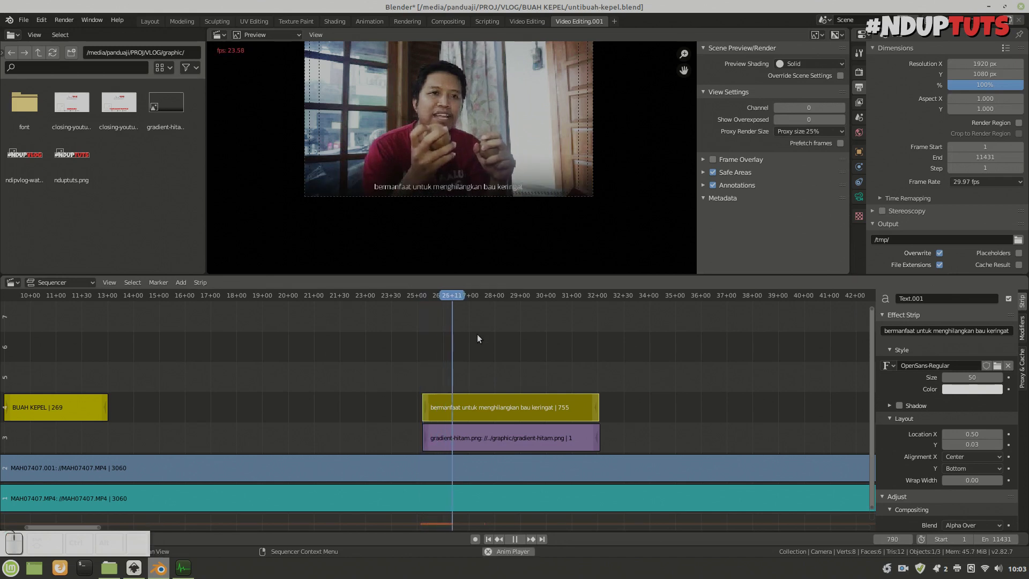
key(space)
Reword the caption to "buah kepel dipercaya dapat menghilangkan bau keringat", replacing its opening words
click(885, 331)
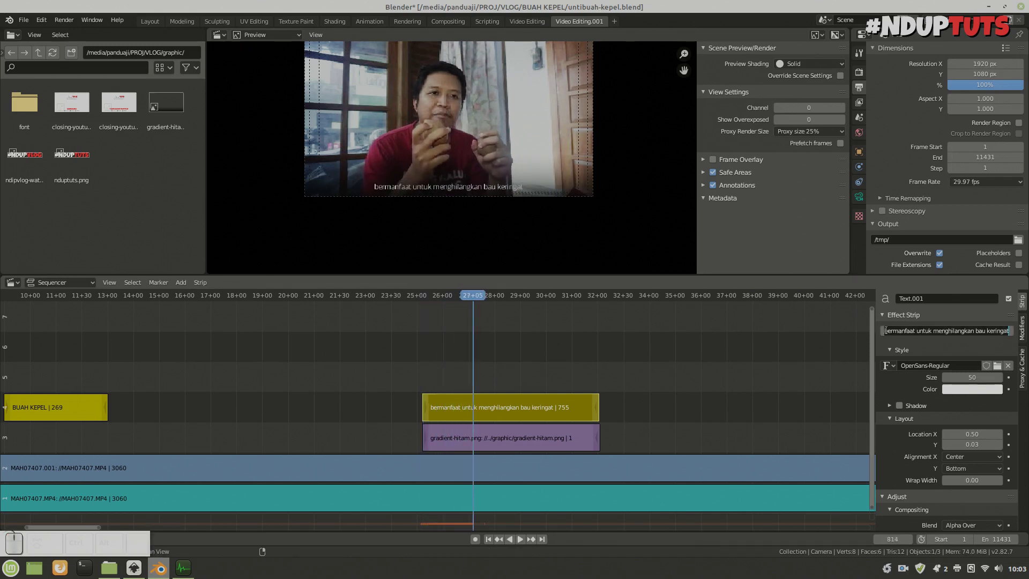
key(Home)
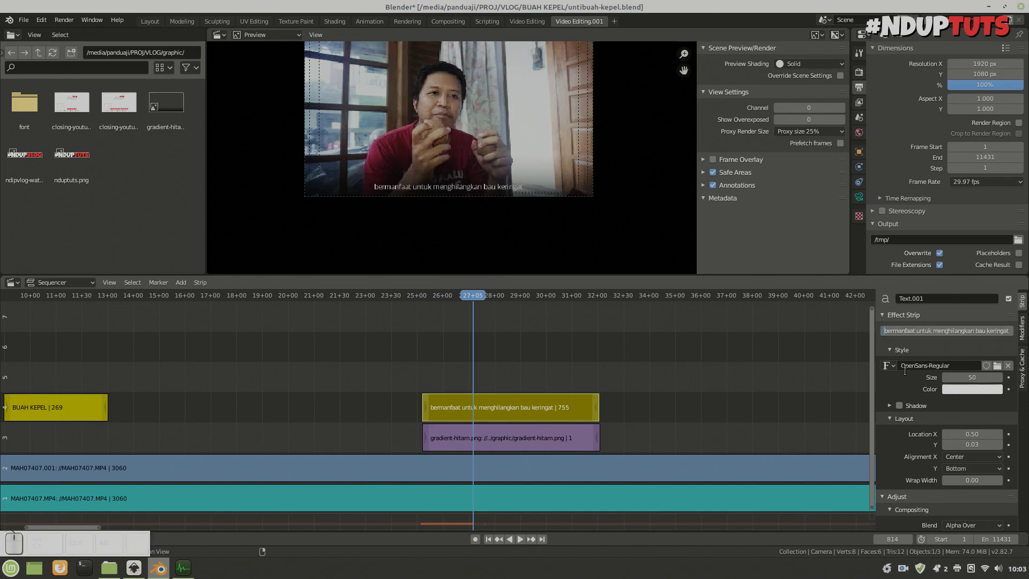
text(buah kepel dipercaya dapat)
key(Delete)
key(Delete)
key(Delete)
key(Delete)
key(Delete)
key(Delete)
key(Delete)
key(Delete)
key(Delete)
key(Delete)
key(Delete)
key(Delete)
key(Delete)
key(Delete)
key(Delete)
key(Delete)
key(Delete)
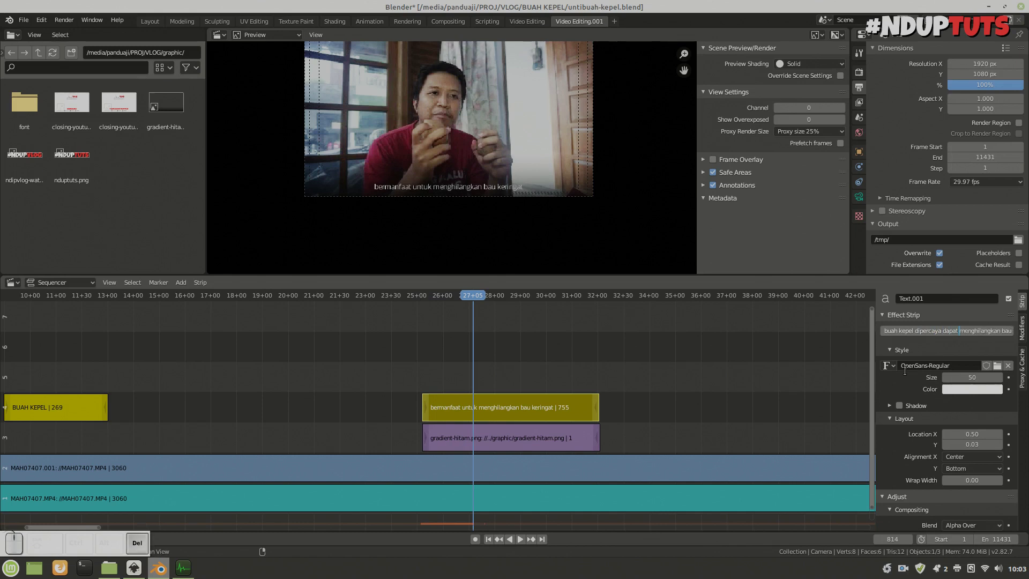
key(Return)
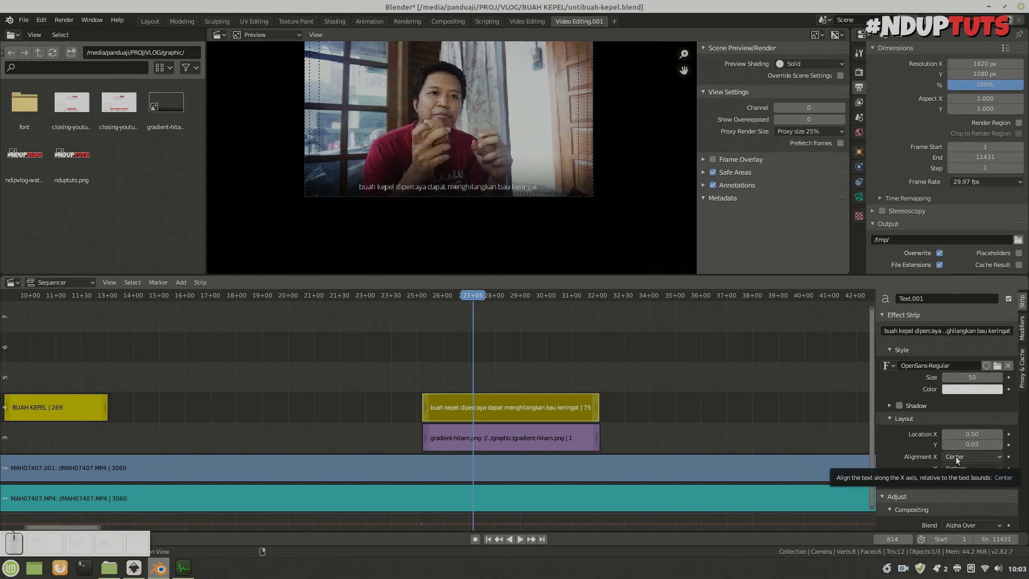
Keyframe the caption strip's opacity at 1.000 at frame 779, shortly after the caption starts
drag(417, 295, 442, 297)
click(455, 416)
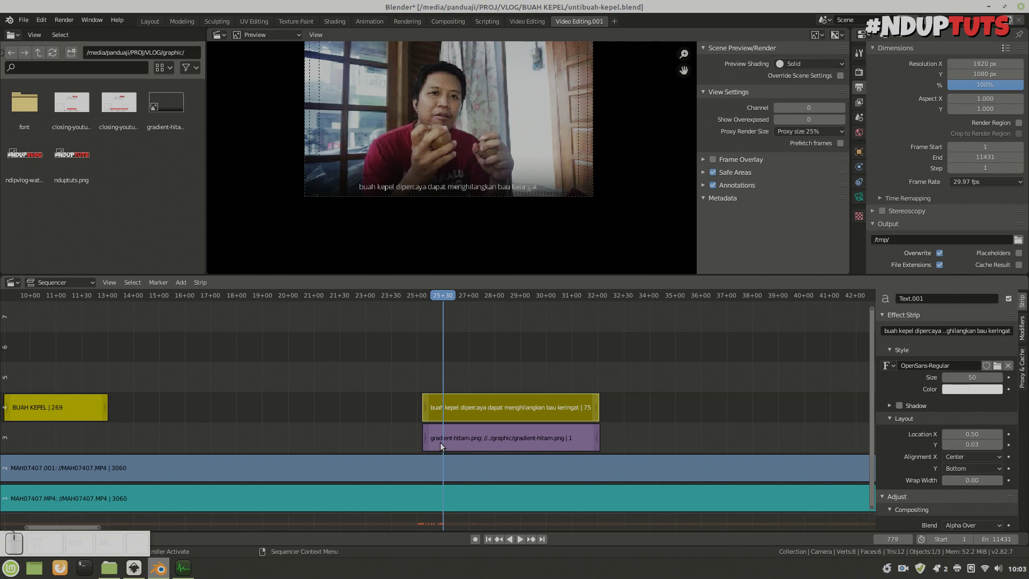
scroll(952, 406, down, 5)
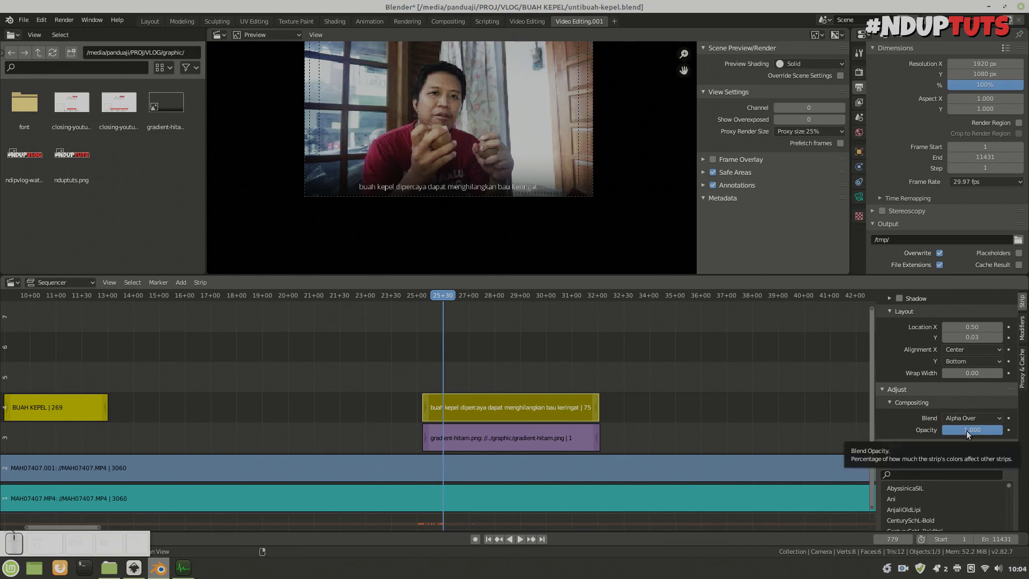
key(i)
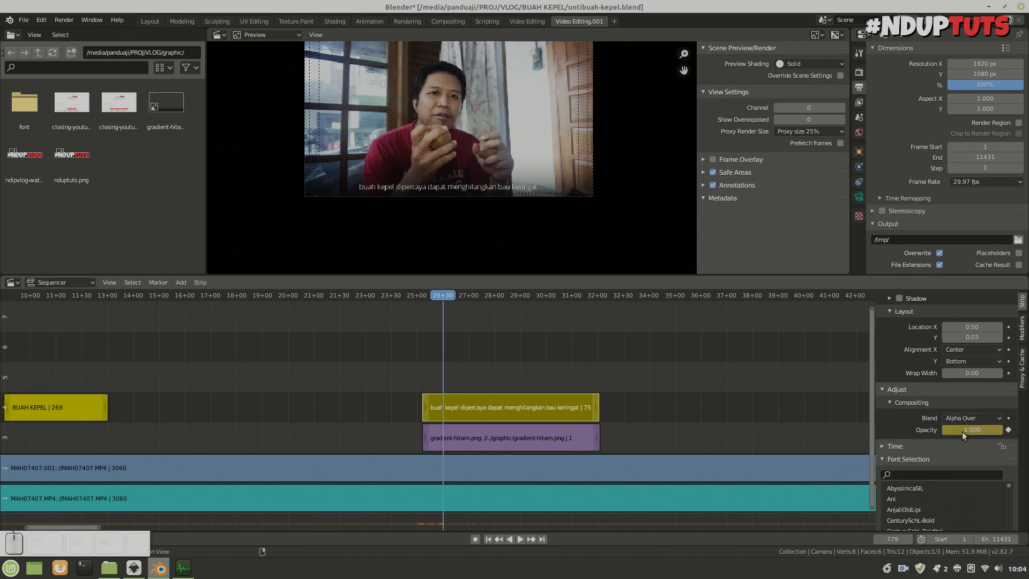
Set the caption's opacity to 0 at frame 755, its first frame, and keyframe it for the fade-in
drag(416, 293, 423, 296)
click(965, 430)
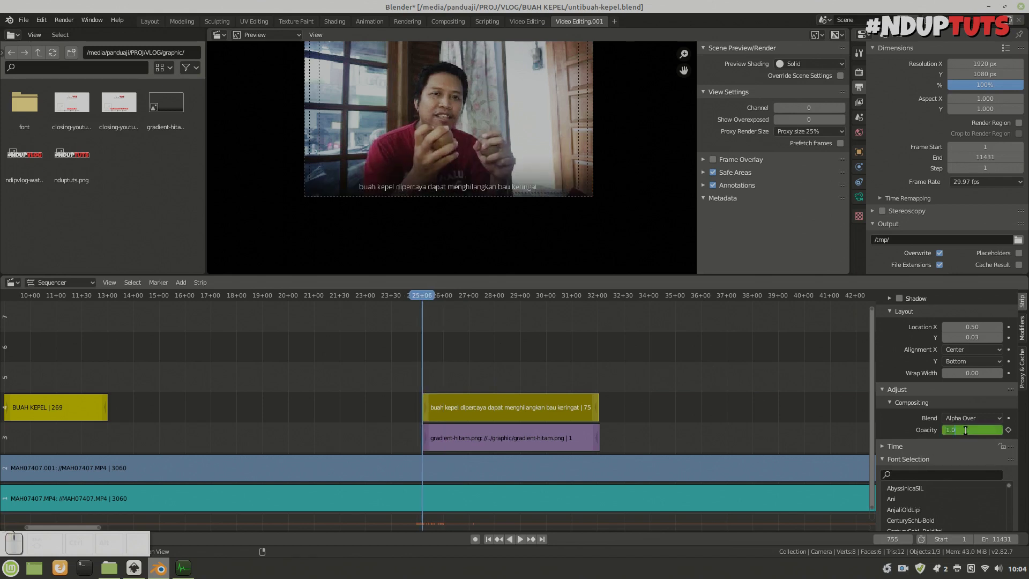
text(0)
key(Return)
key(i)
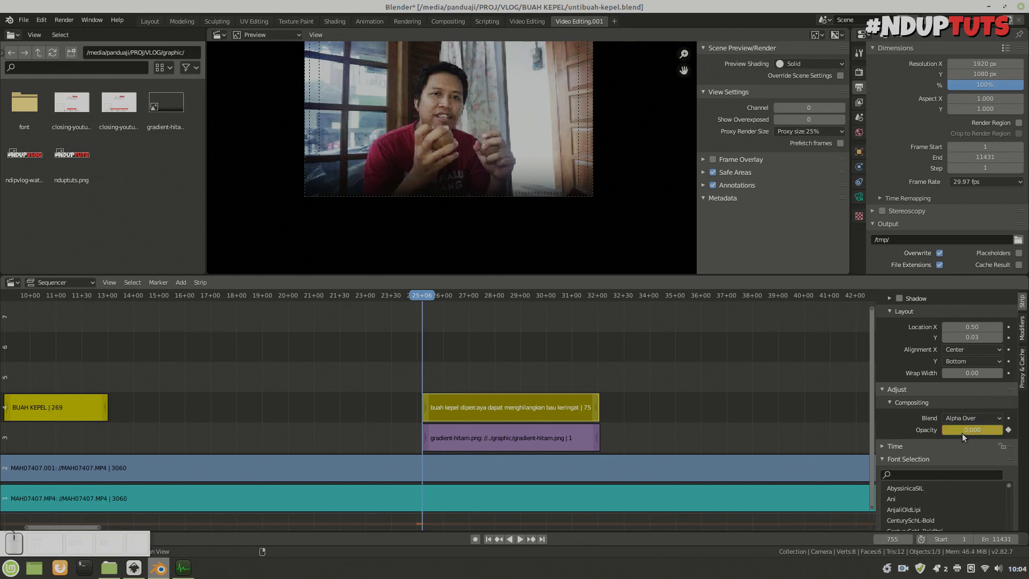
Keyframe the caption's fade-out with opacity 1.000 at frame 938 and opacity 0 at the strip's end
drag(584, 297, 579, 297)
key(i)
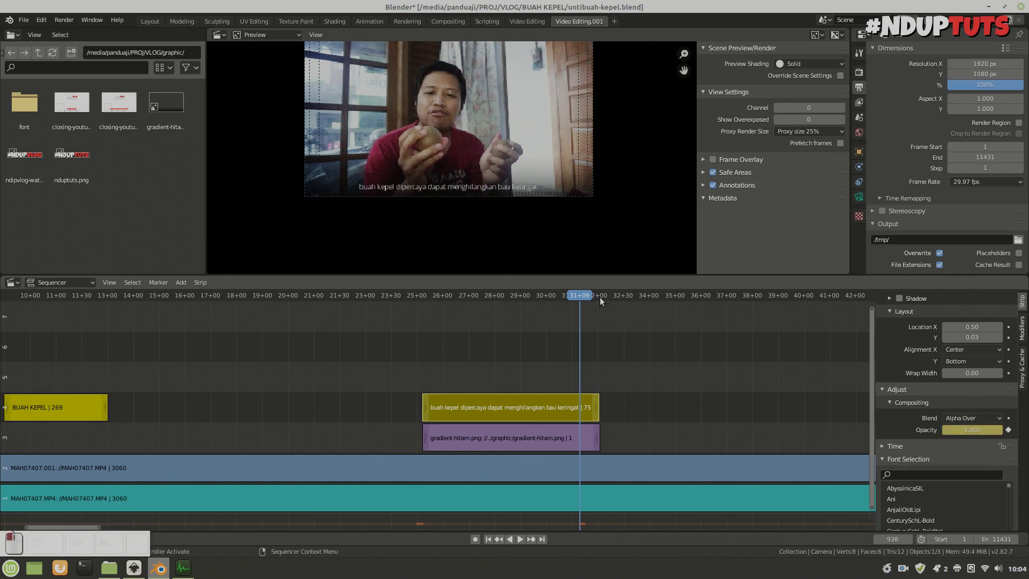
click(600, 297)
click(970, 430)
text(0)
key(KP_Enter)
key(i)
key(i)
Play back the sequence from the start of the caption to check its fade-in and fade-out
click(422, 296)
key(space)
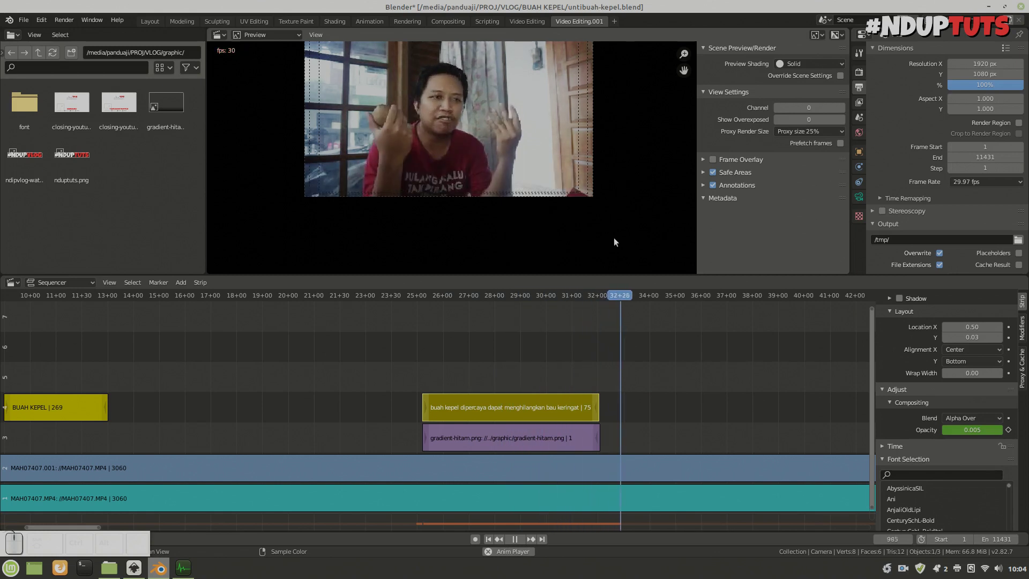
scroll(671, 341, down, 8)
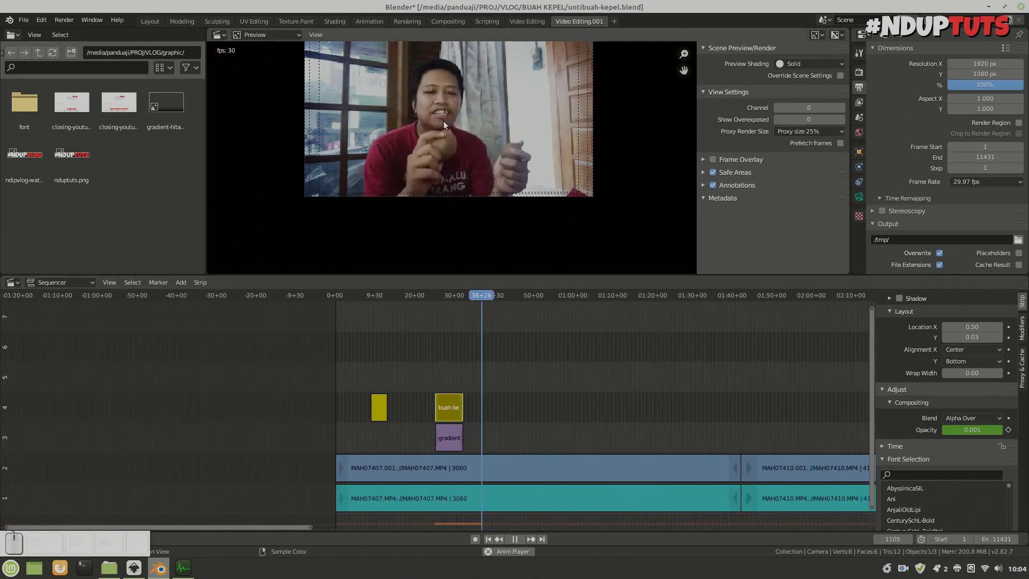
middle_drag(445, 115, 444, 145)
key(space)
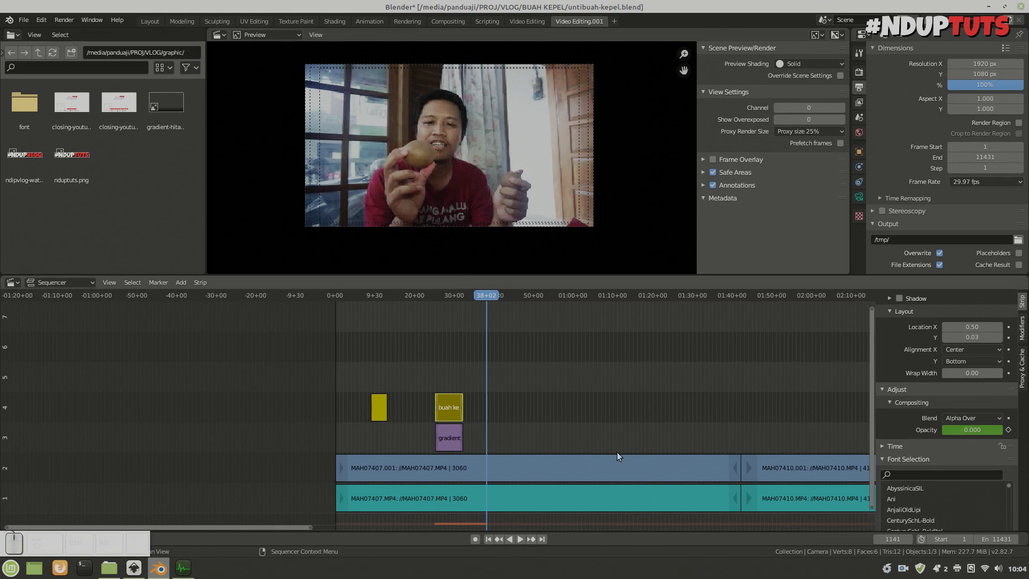
Set the timeline's playback sync mode to AV-sync
mouse_move(47, 538)
mouse_down()
mouse_move(66, 483)
mouse_move(54, 493)
mouse_up()
click(56, 539)
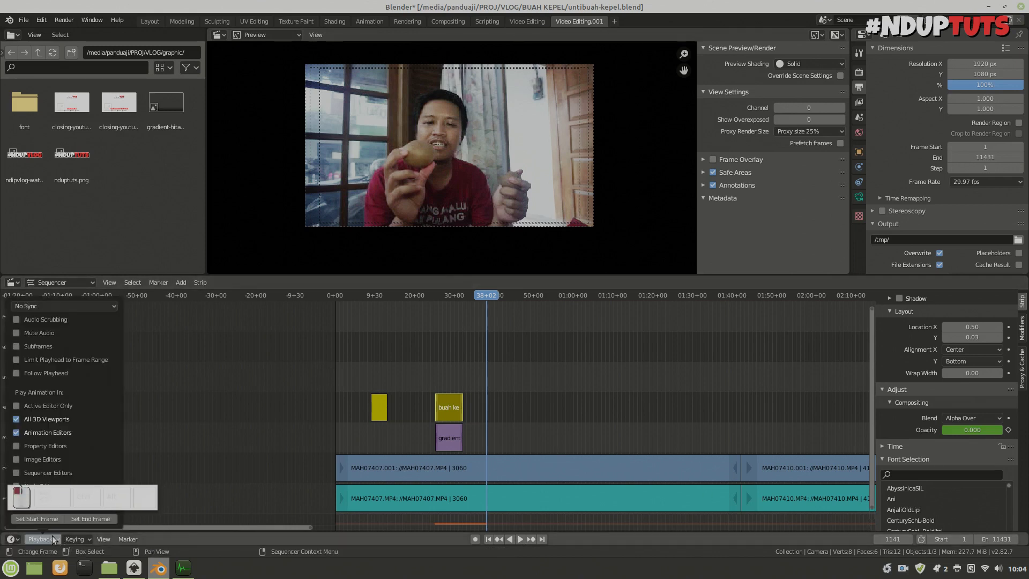
click(37, 305)
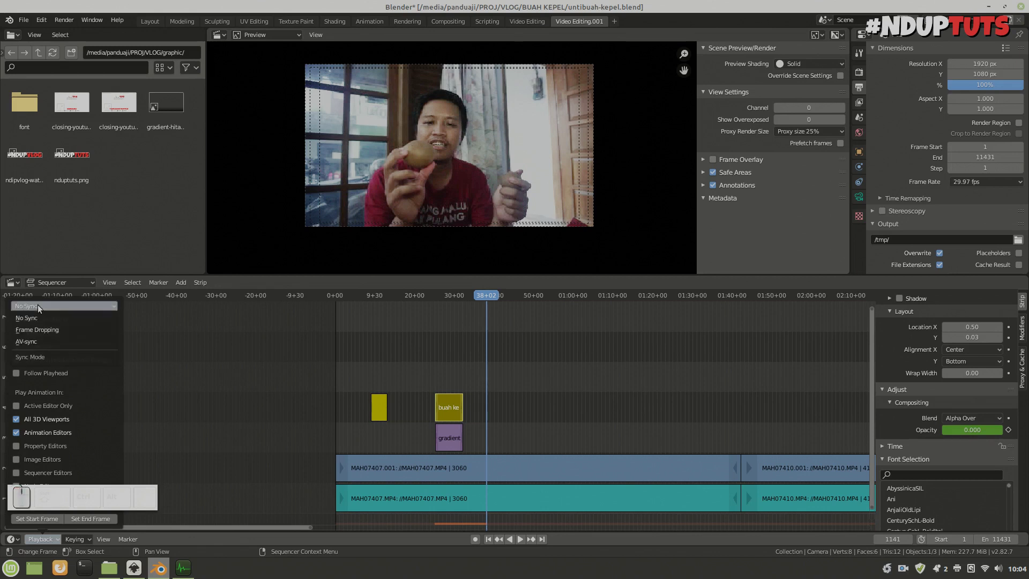
click(73, 339)
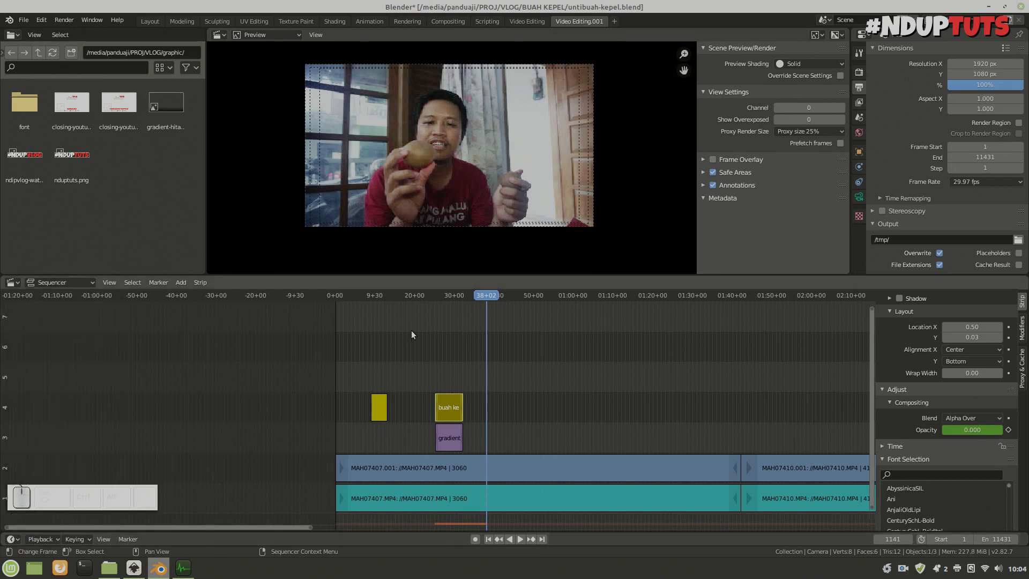
Play back the captioned section from 25+26 with the new sync mode to check picture against sound
click(438, 299)
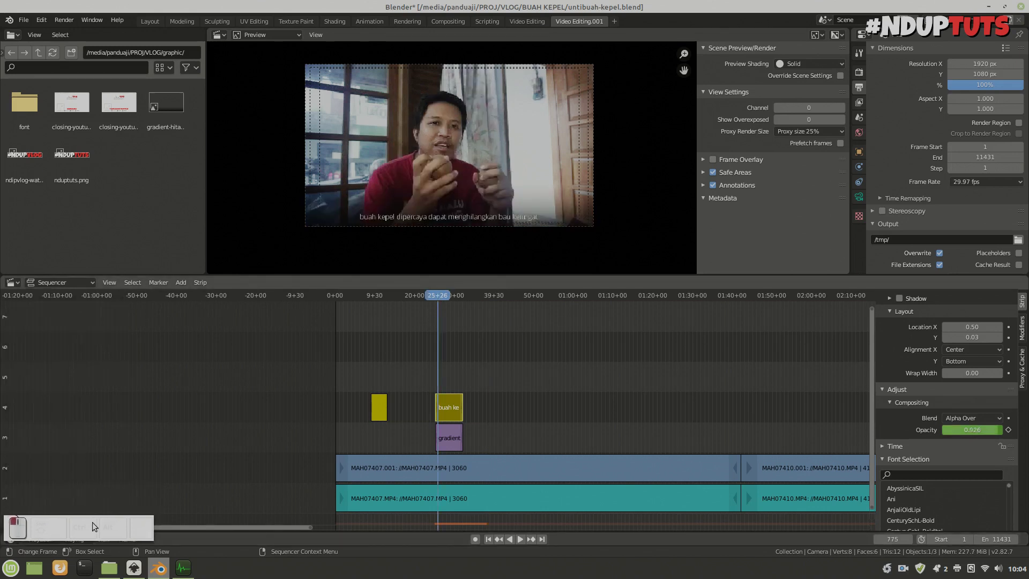
key(space)
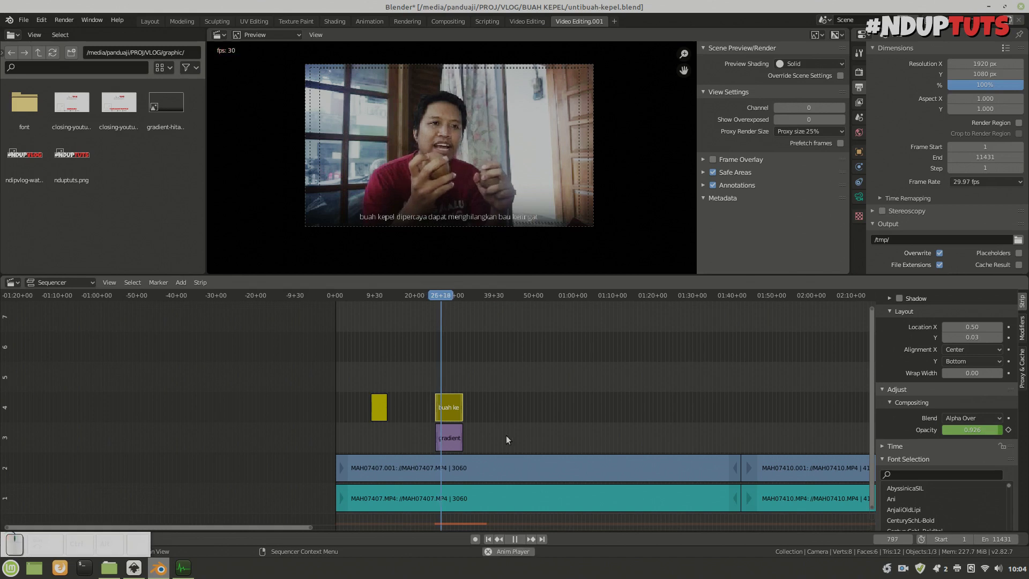
scroll(519, 432, up, 5)
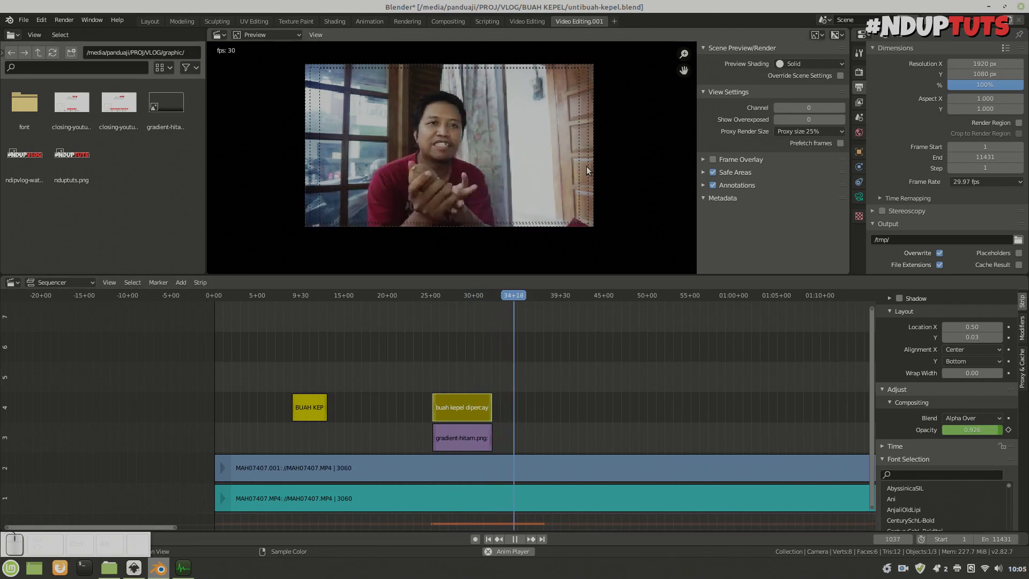
key(space)
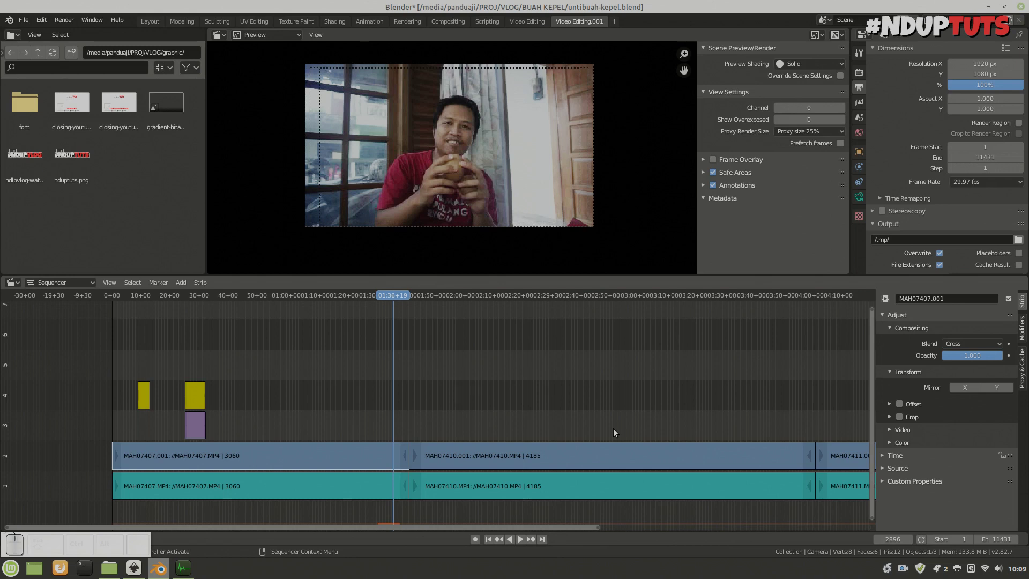
Split the MAH07407 video and audio strips together at 01:36+19
scroll(469, 427, up, 5)
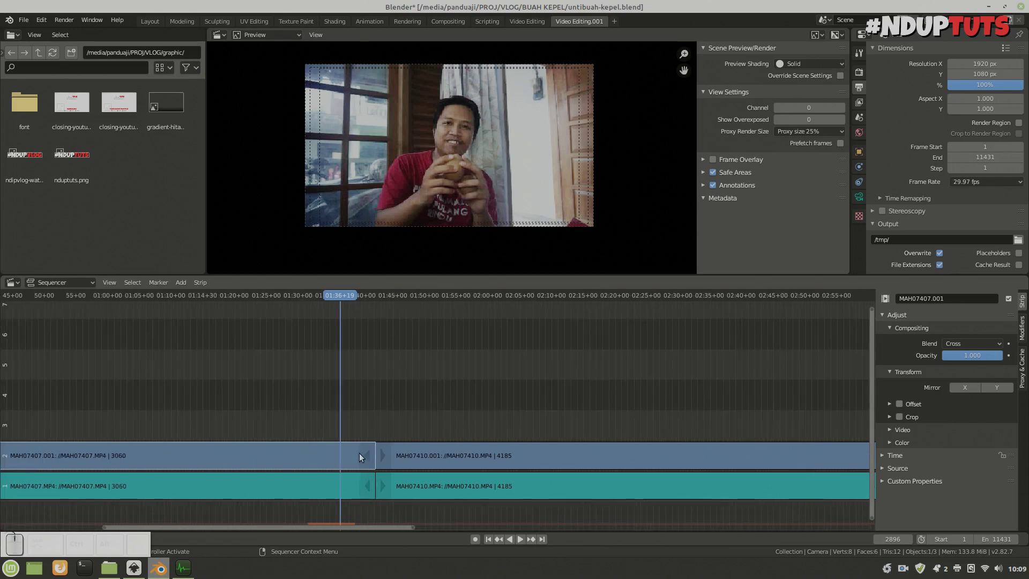
click(311, 455)
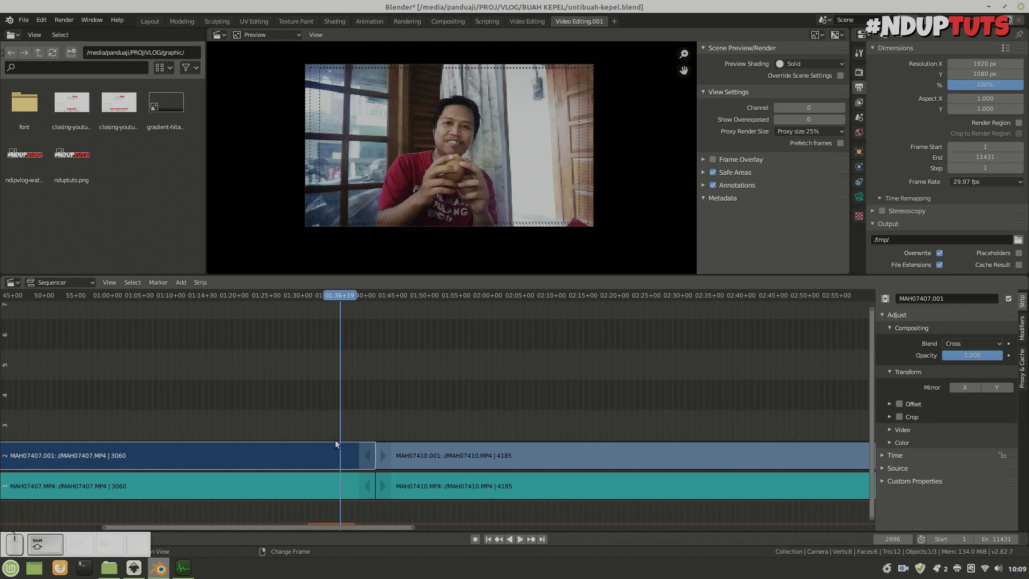
shift+click(326, 485)
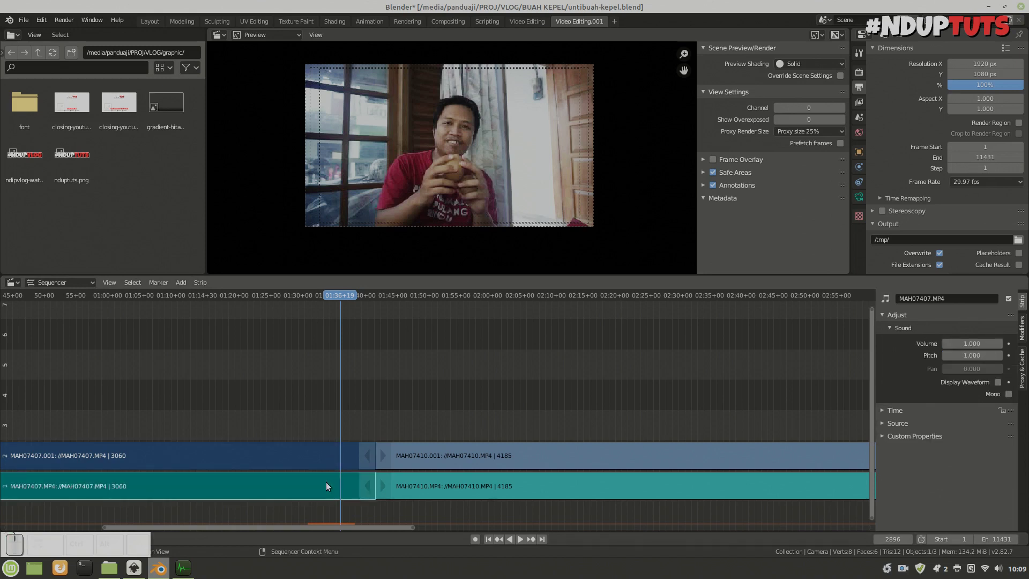
key(shift+k)
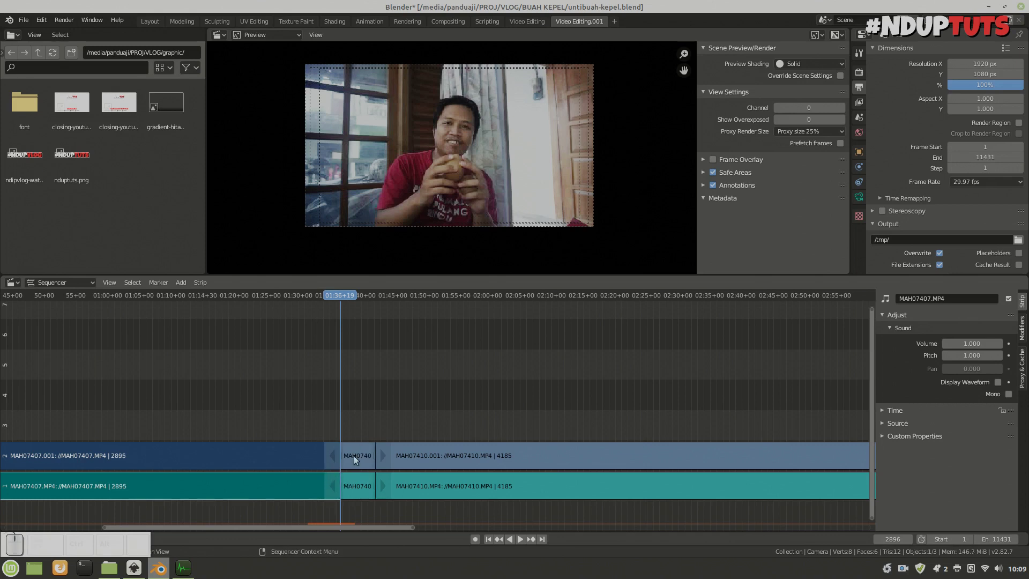
Delete the leftover MAH07407 video and audio pieces after the cut at 01:36+19
click(352, 455)
shift+click(355, 485)
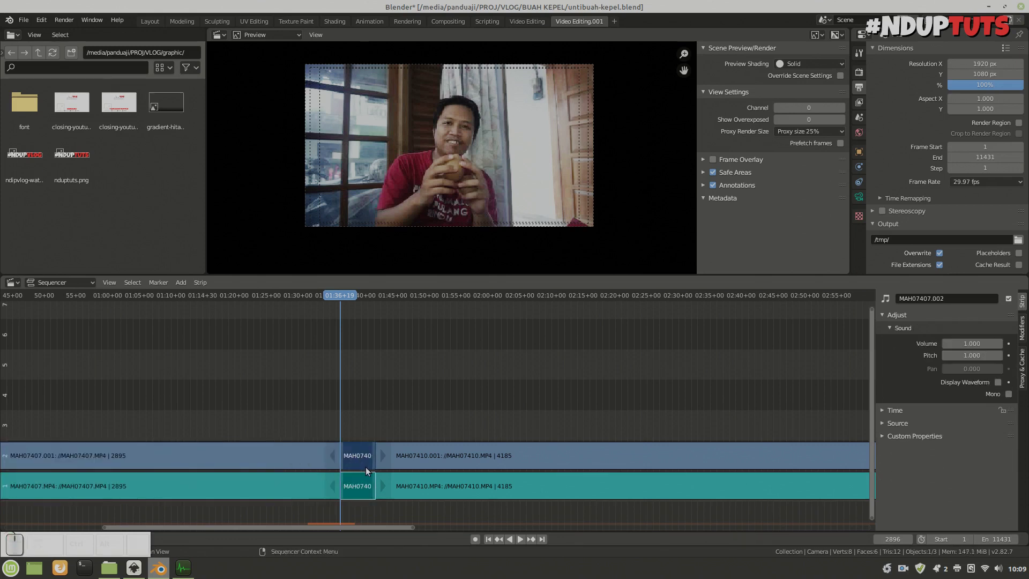
key(x)
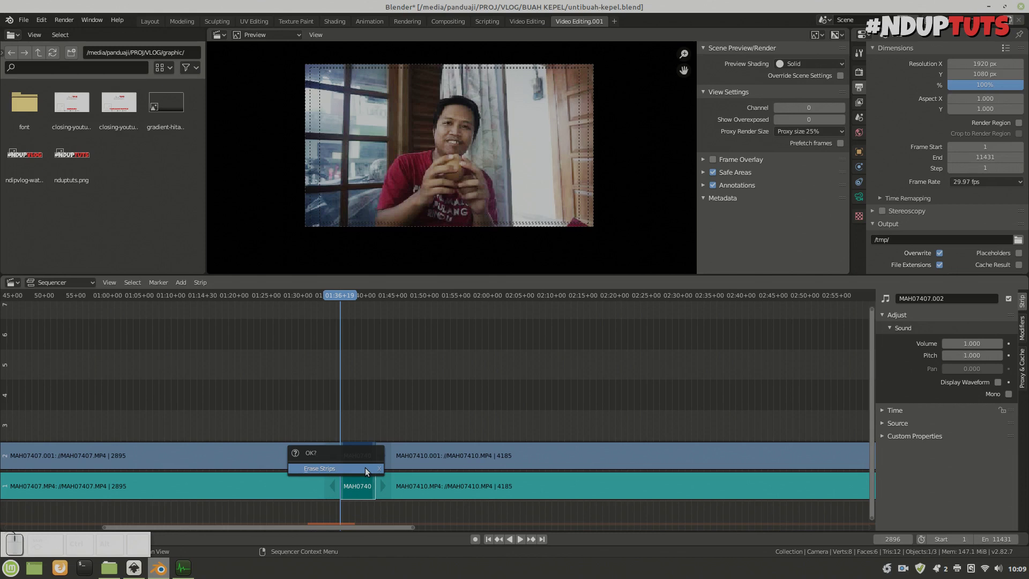
click(365, 469)
Move the MAH07410 video and audio strips earlier to frame 2932, leaving a short gap after MAH07407
click(429, 455)
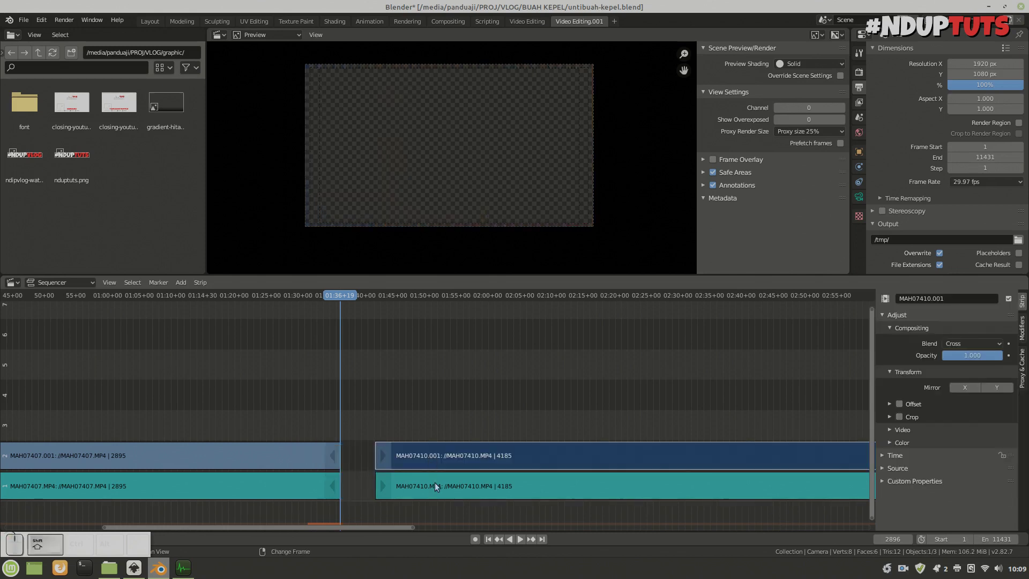
shift+click(434, 481)
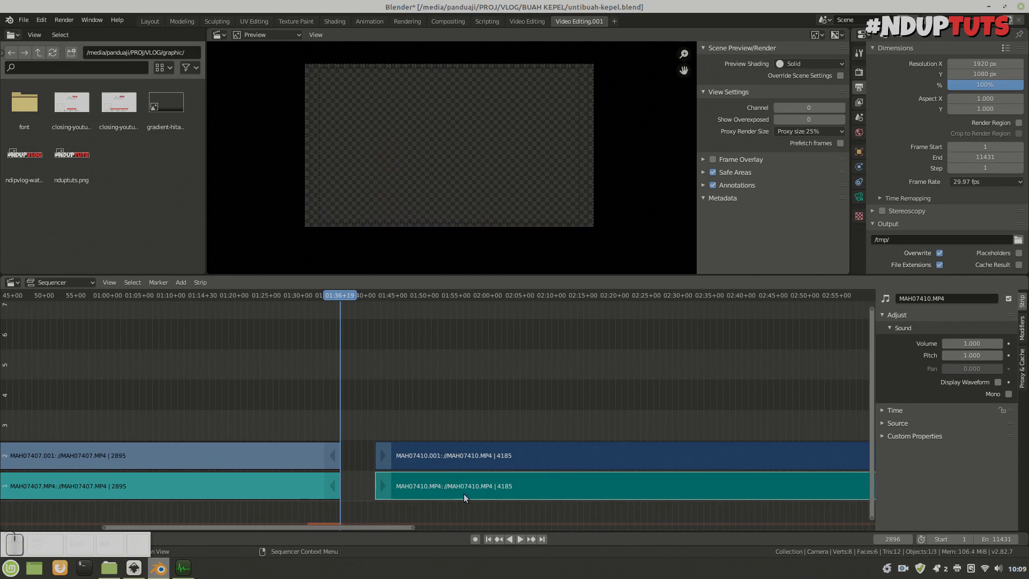
key(g)
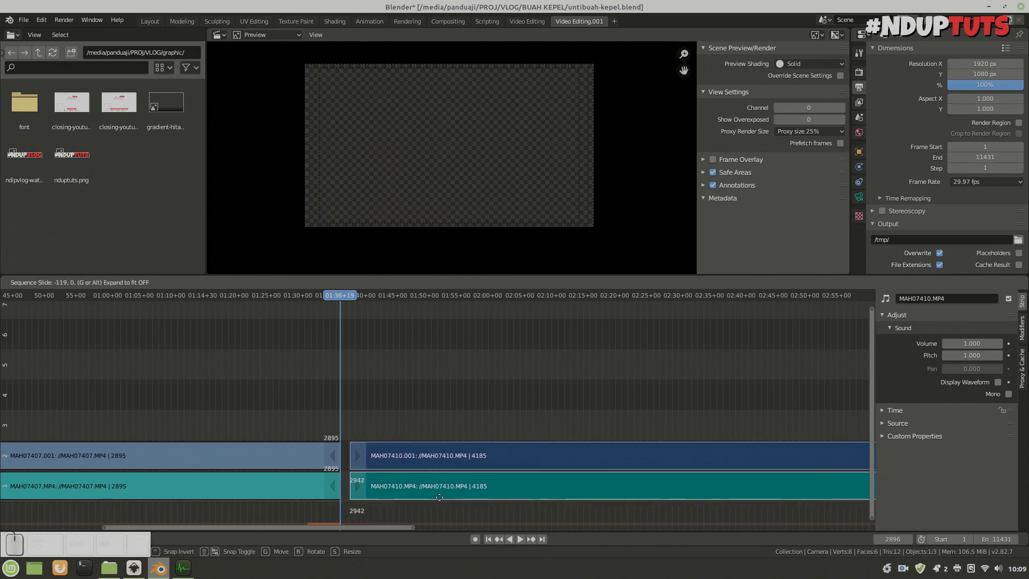
click(437, 497)
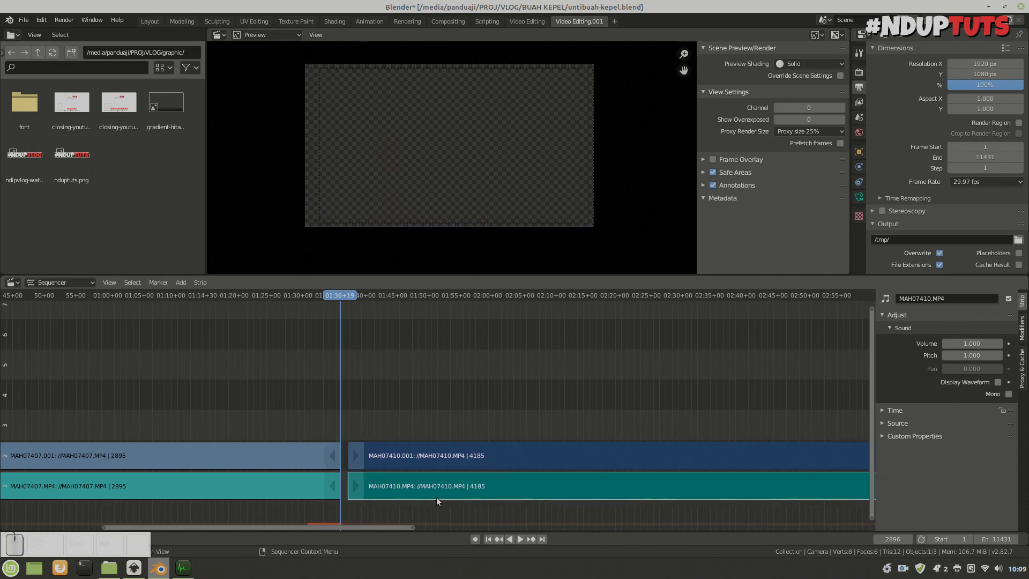
Add a Gamma Cross transition between the MAH07407 and MAH07410 video strips and play it back
click(213, 457)
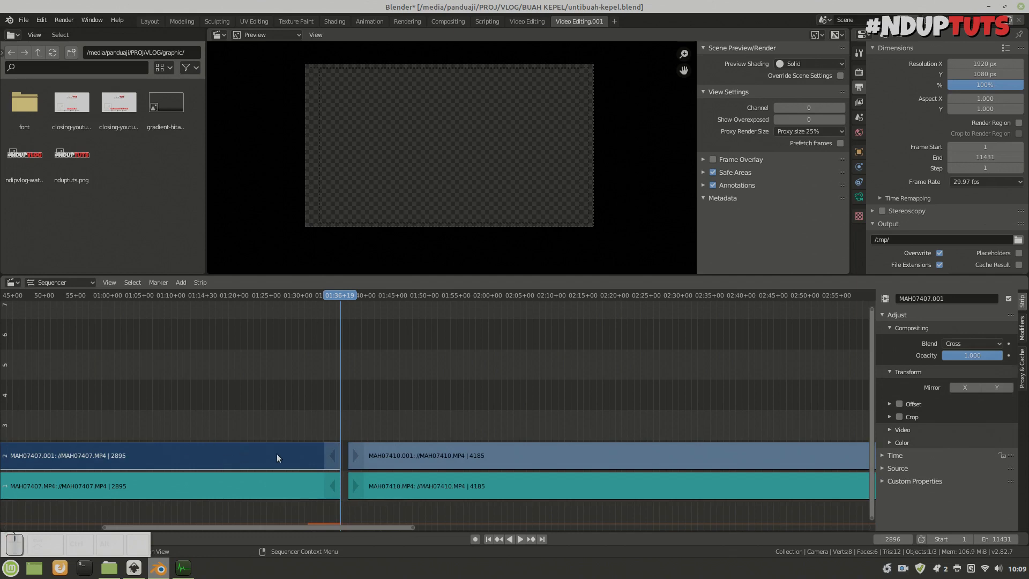
shift+click(425, 457)
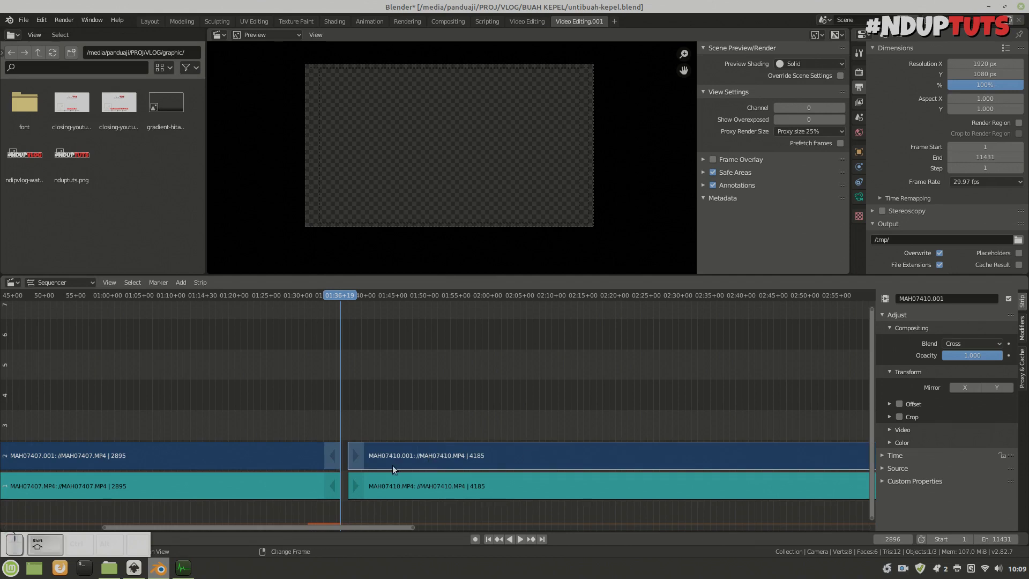
key(shift+a)
mouse_move(392, 465)
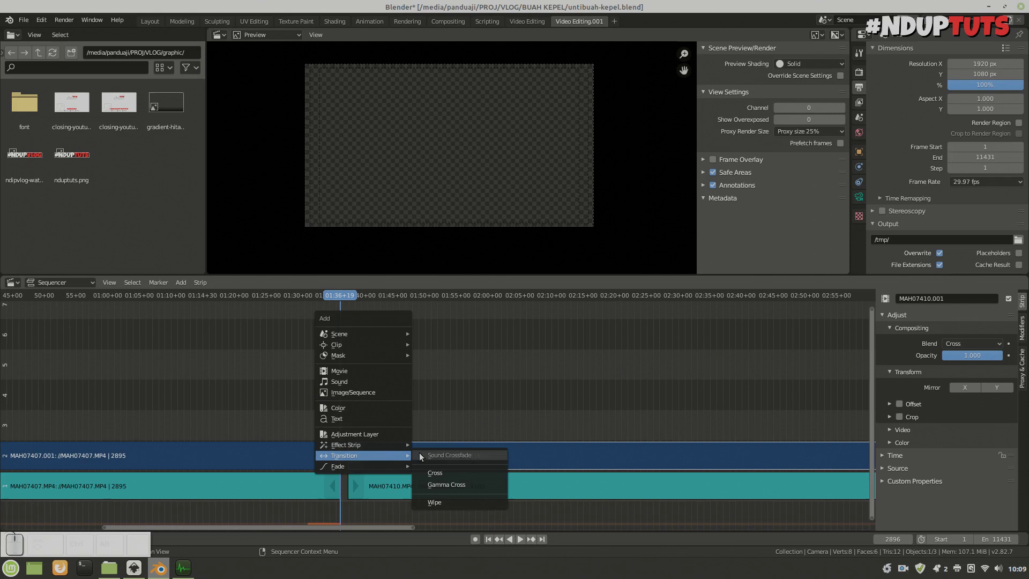
click(454, 484)
drag(336, 294, 325, 328)
key(space)
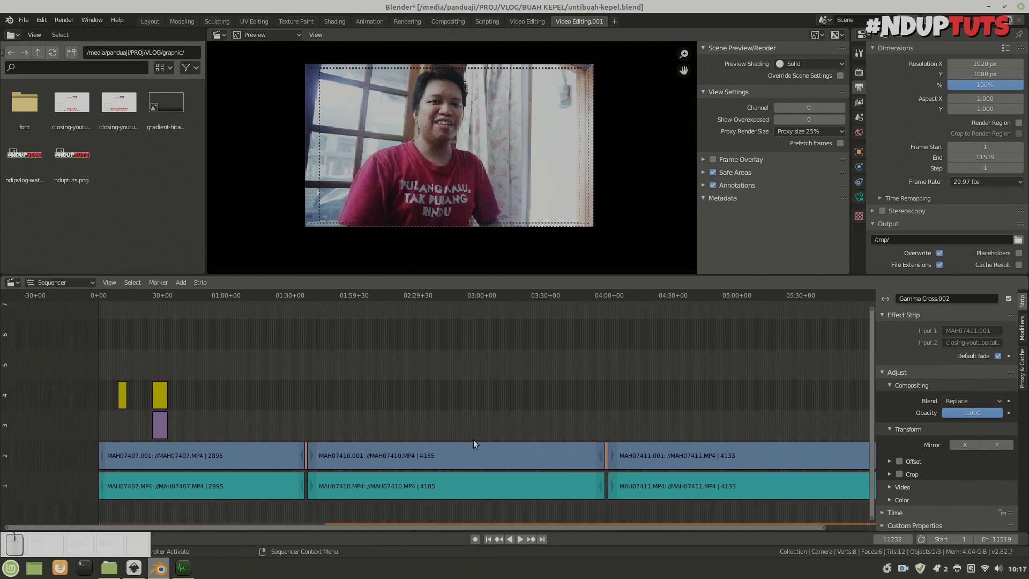
Move all strips in the timeline up one channel so that channel 1 is free for music
scroll(536, 455, down, 2)
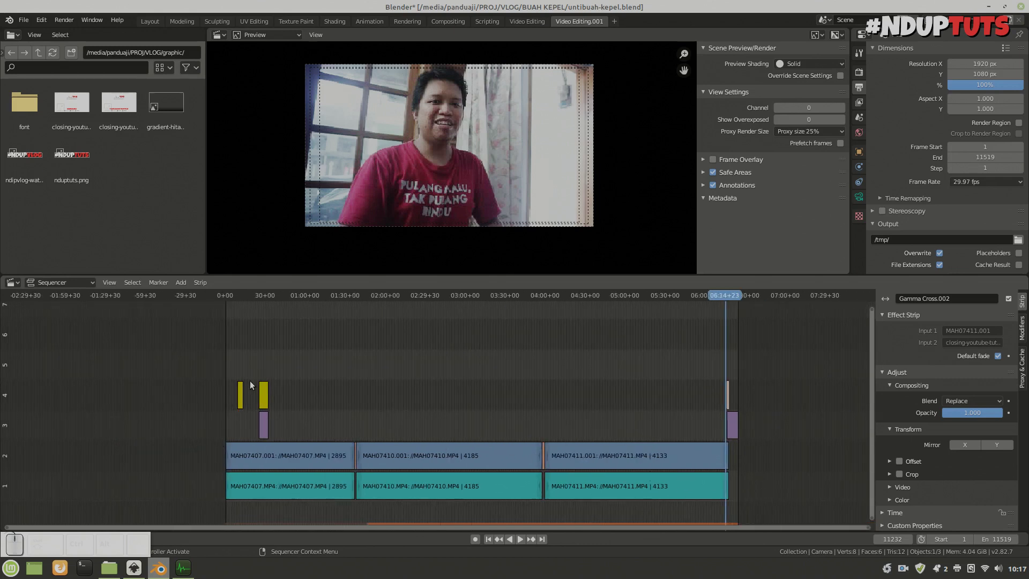
click(418, 410)
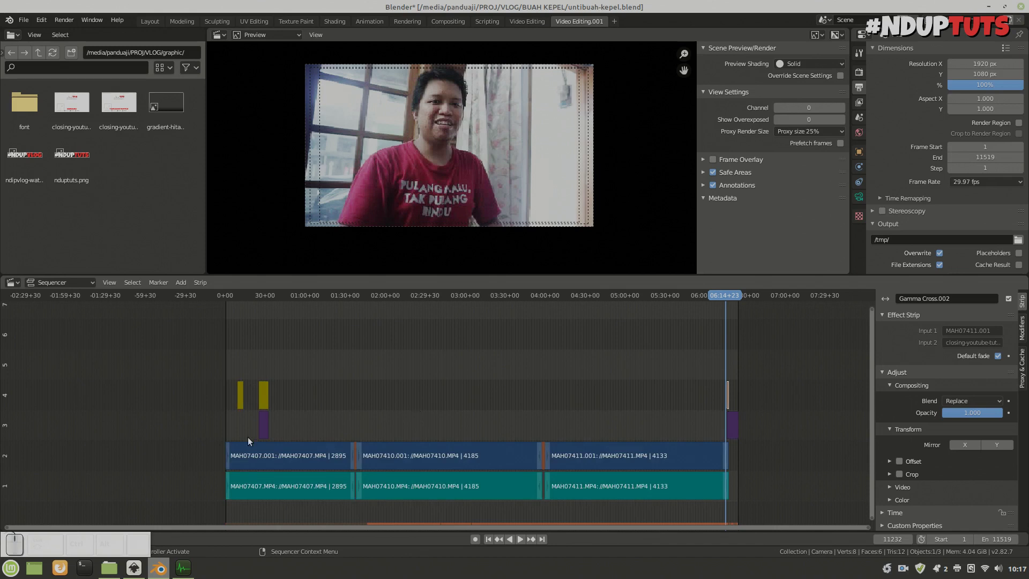
scroll(718, 448, up, 3)
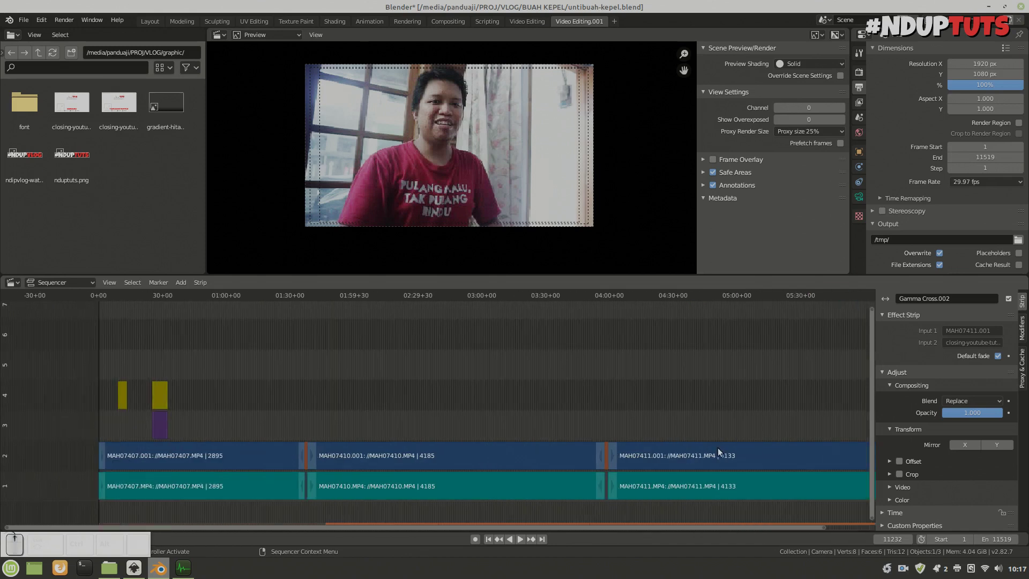
scroll(718, 448, down, 4)
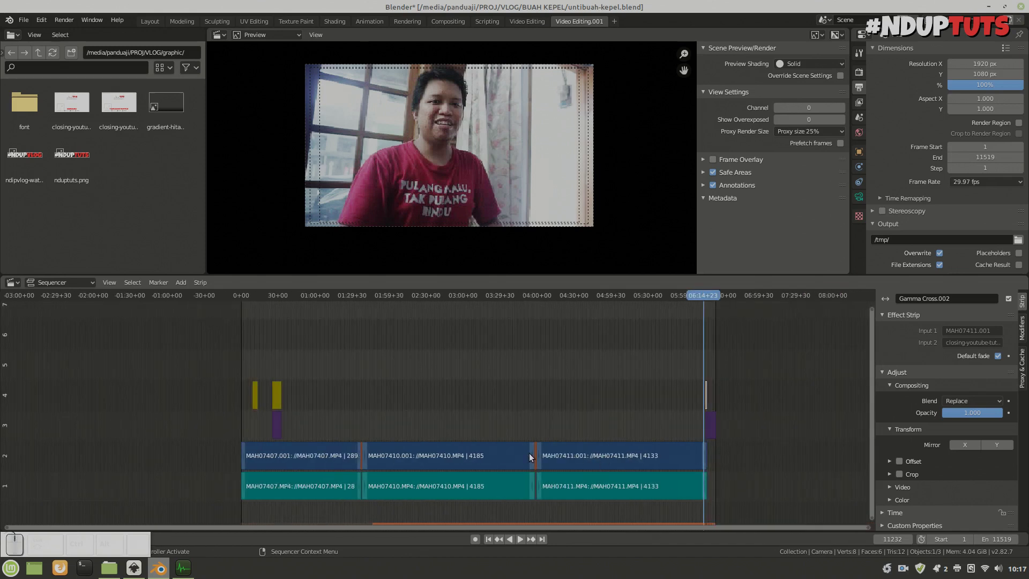
key(a)
key(g)
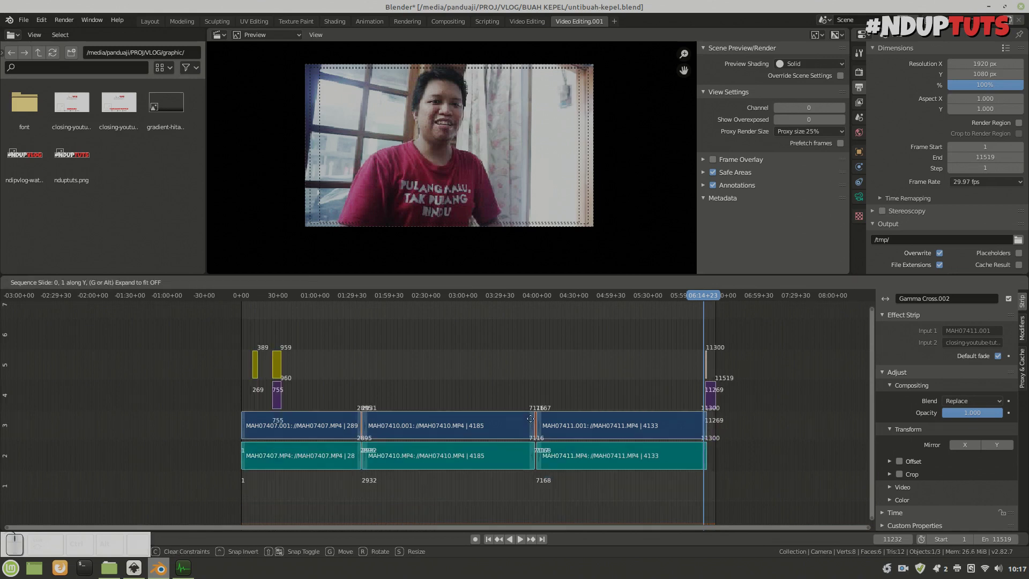
click(530, 417)
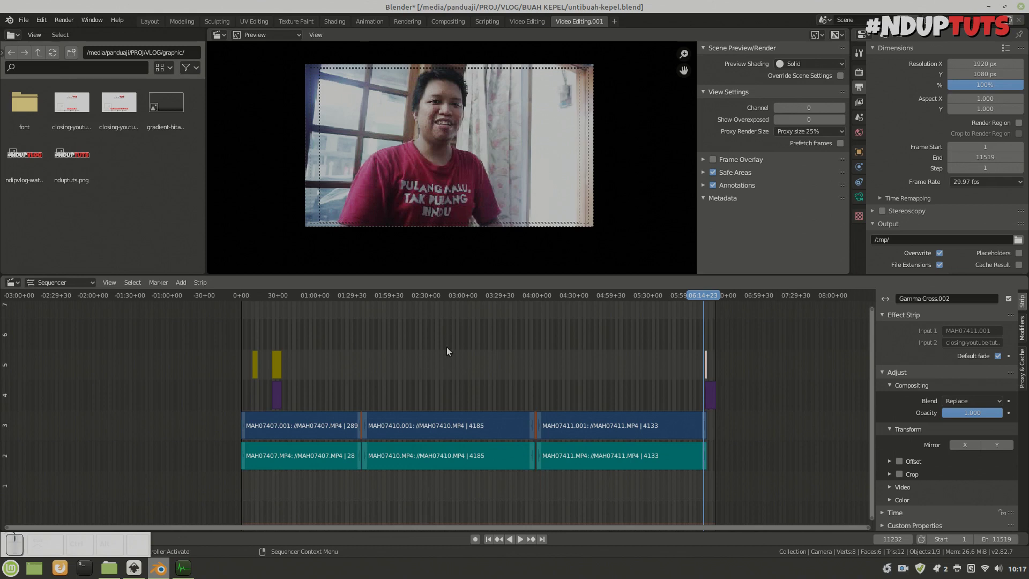
Add the sound file Silent Partner - Spring In My Step.mp3 from the VLOG music folder as a sound strip
click(265, 492)
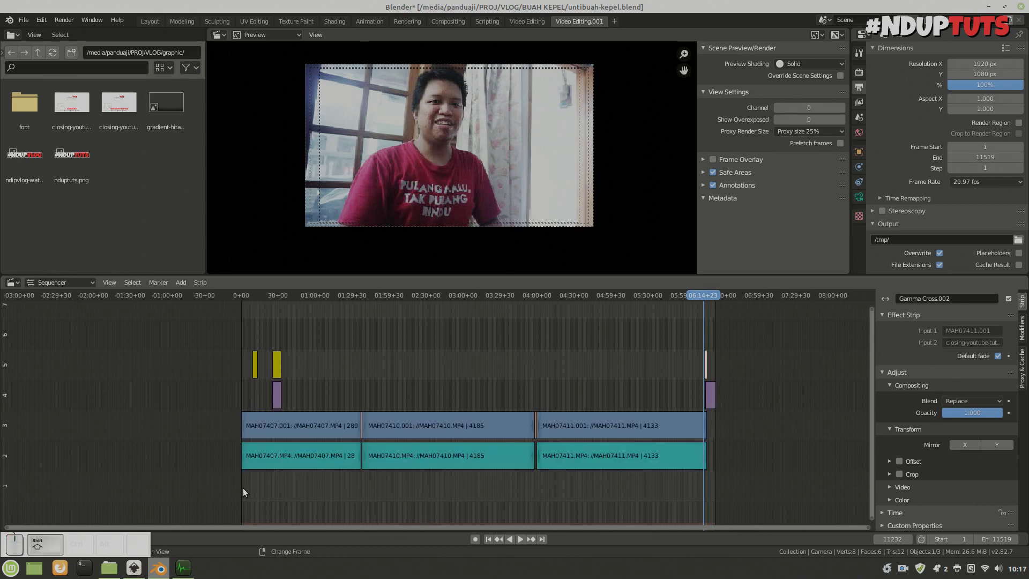
key(shift+a)
click(229, 415)
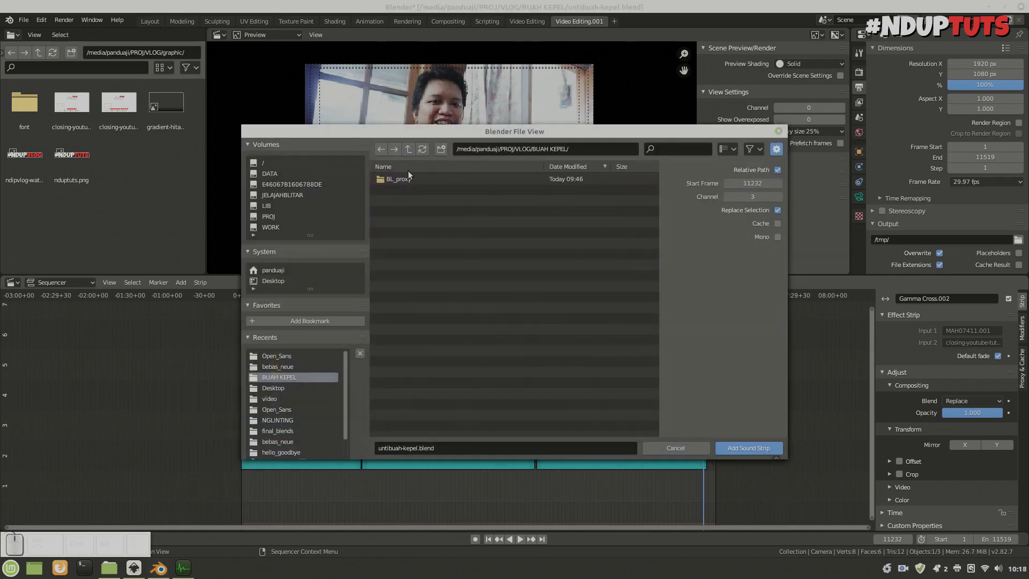
click(409, 149)
double_click(405, 185)
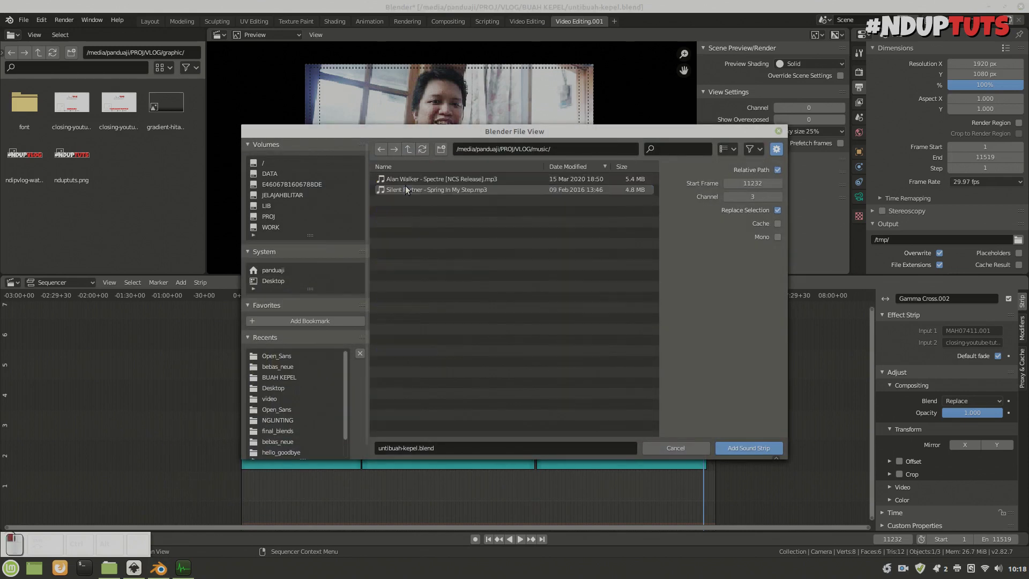
double_click(442, 189)
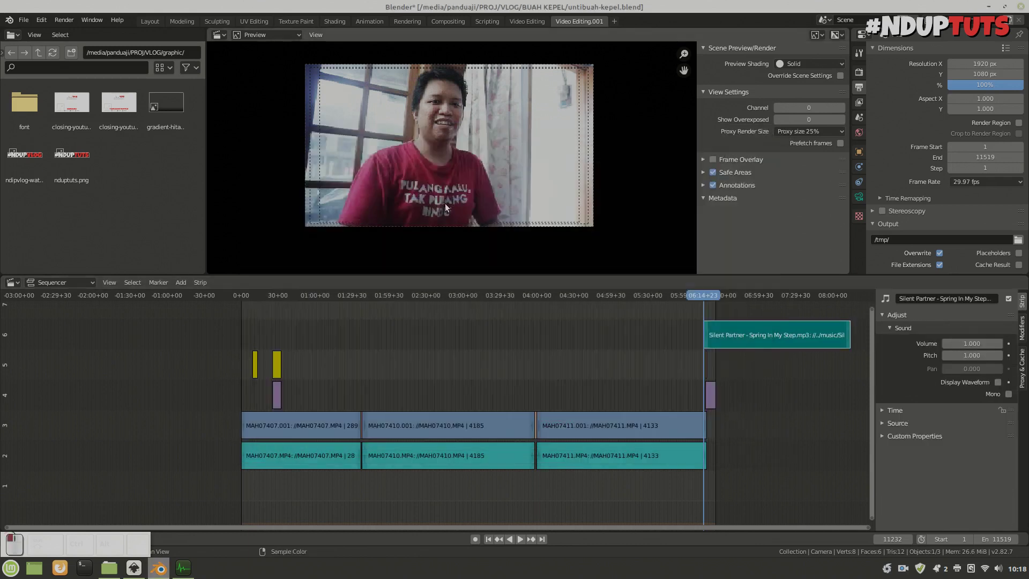
Snap the music strip's start to frame 0, move it down to channel 1 and play back the opening
drag(238, 294, 242, 298)
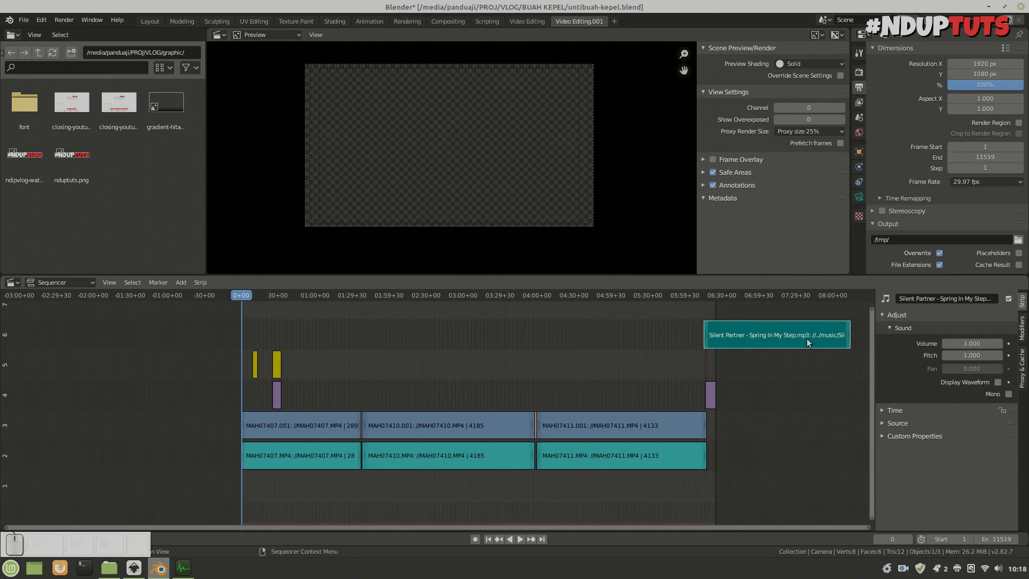
key(shift+s)
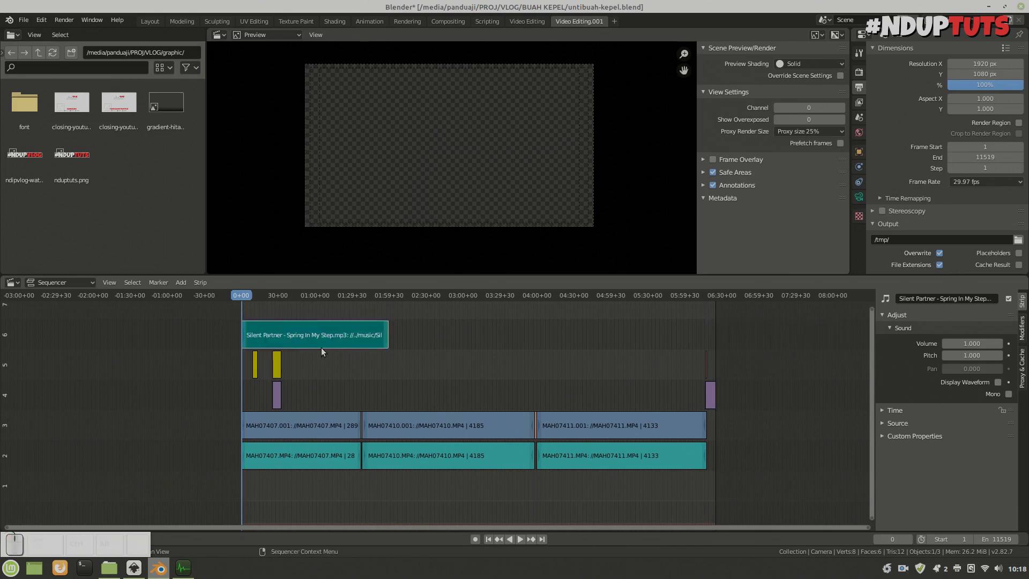
key(g)
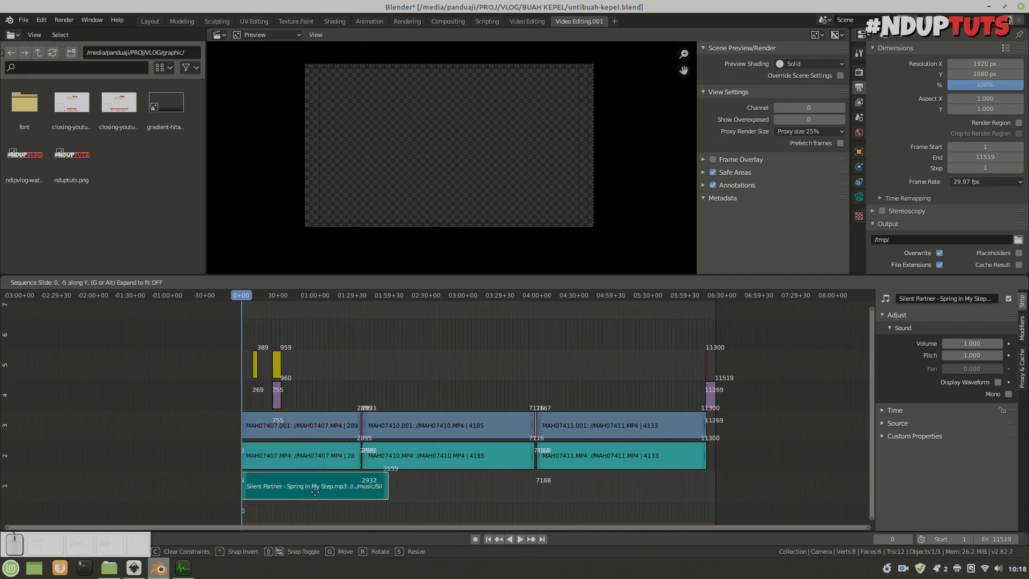
click(316, 492)
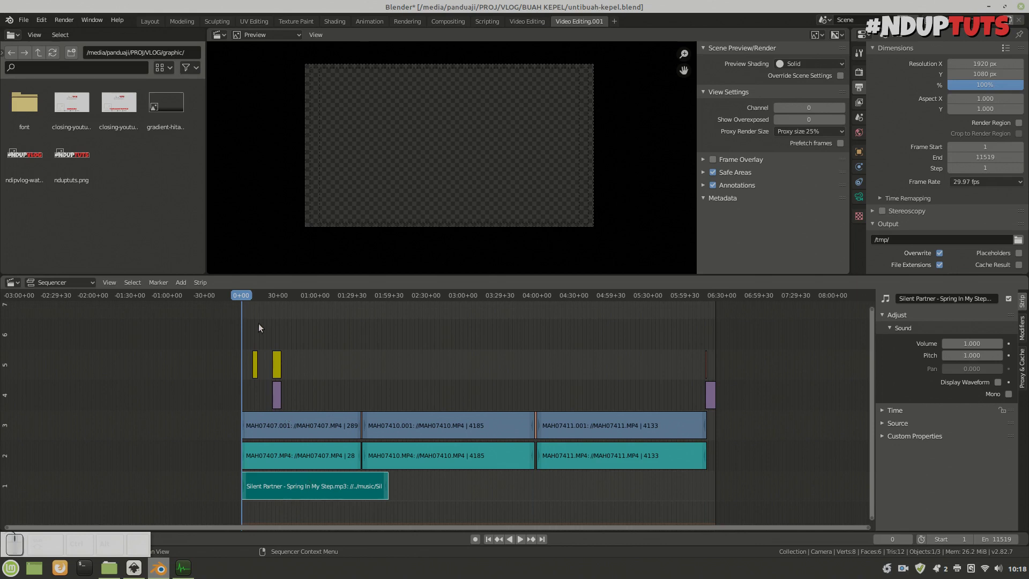
key(space)
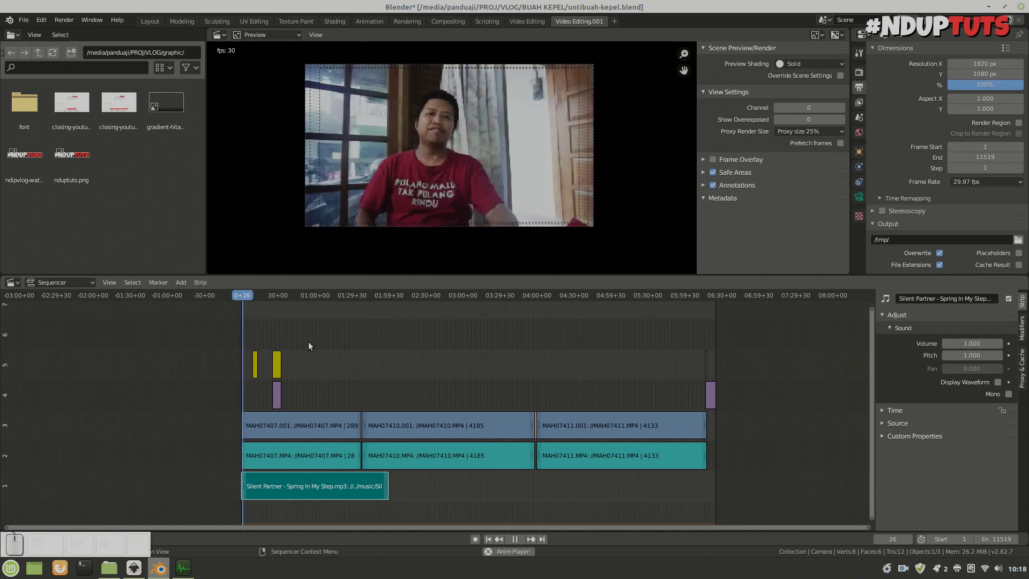
key(space)
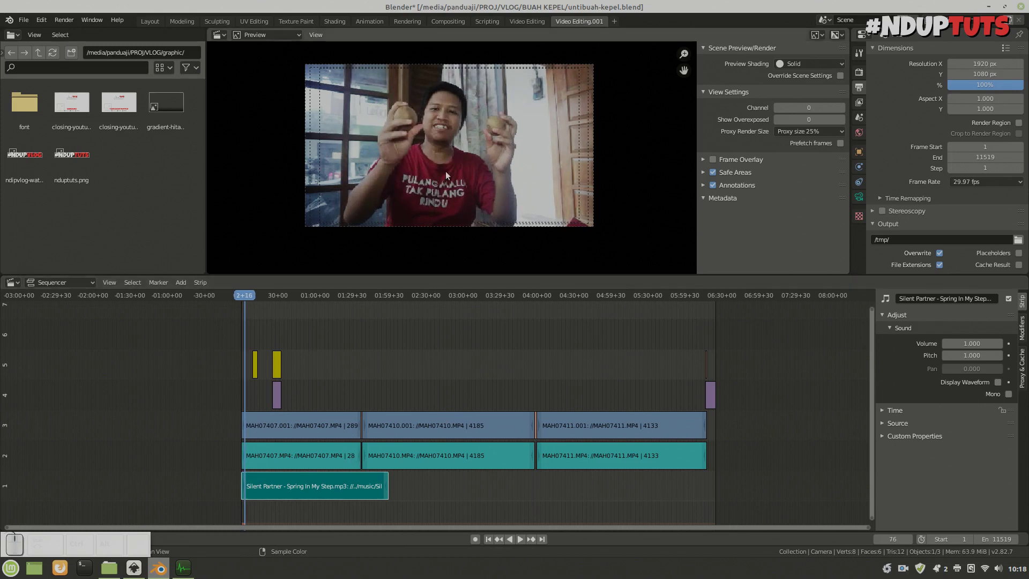
scroll(442, 144, up, 1)
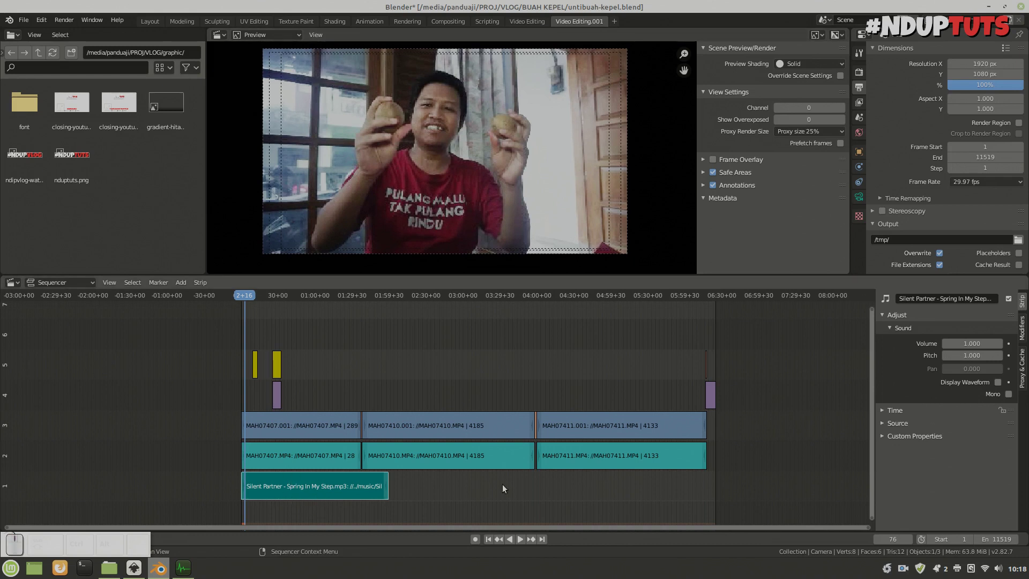
Set the music strip's volume to 0.1 and play back the mix
click(970, 343)
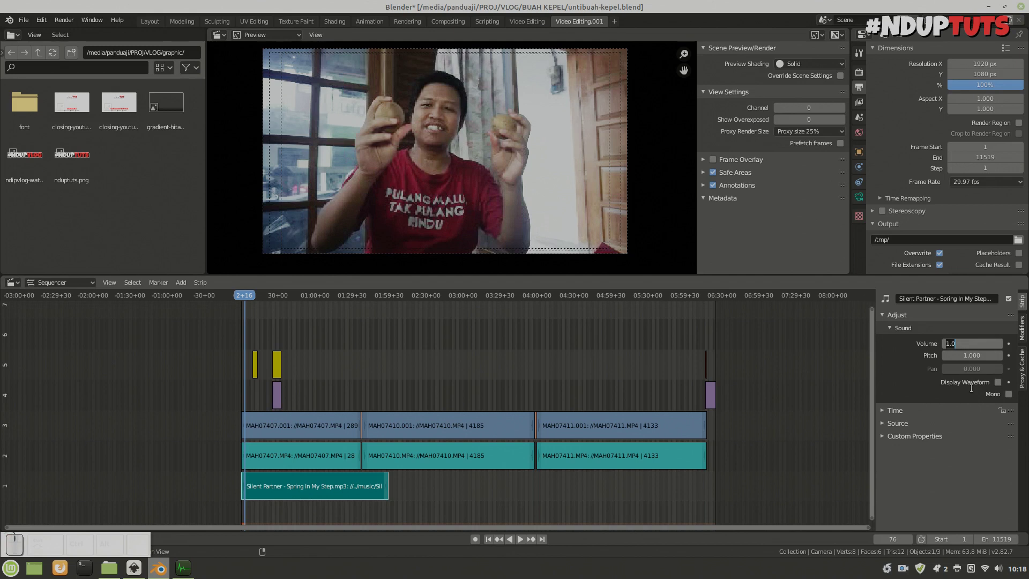
text(0)
key(Return)
click(964, 343)
text(0)
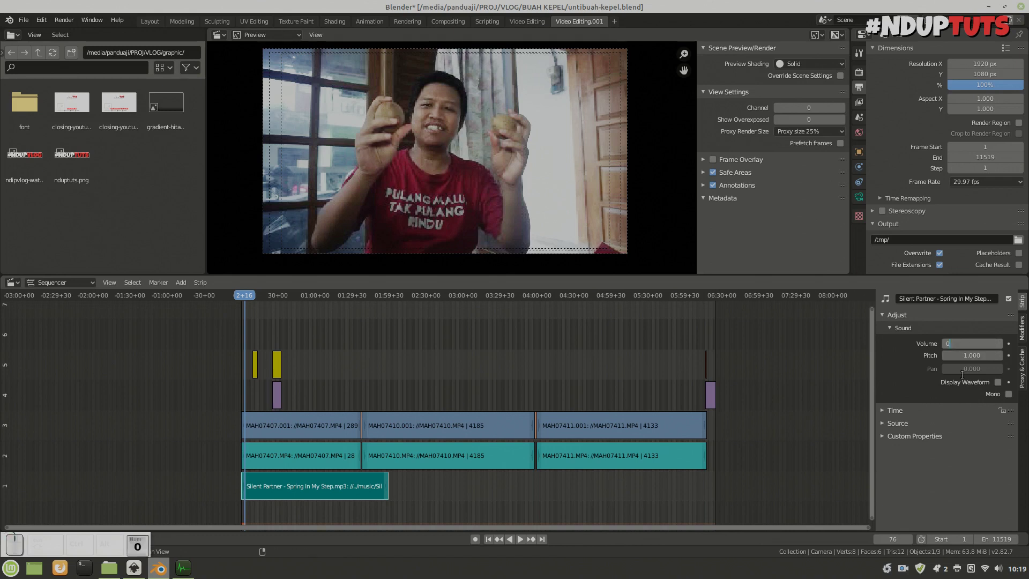
key(Delete)
text(1)
key(Return)
key(space)
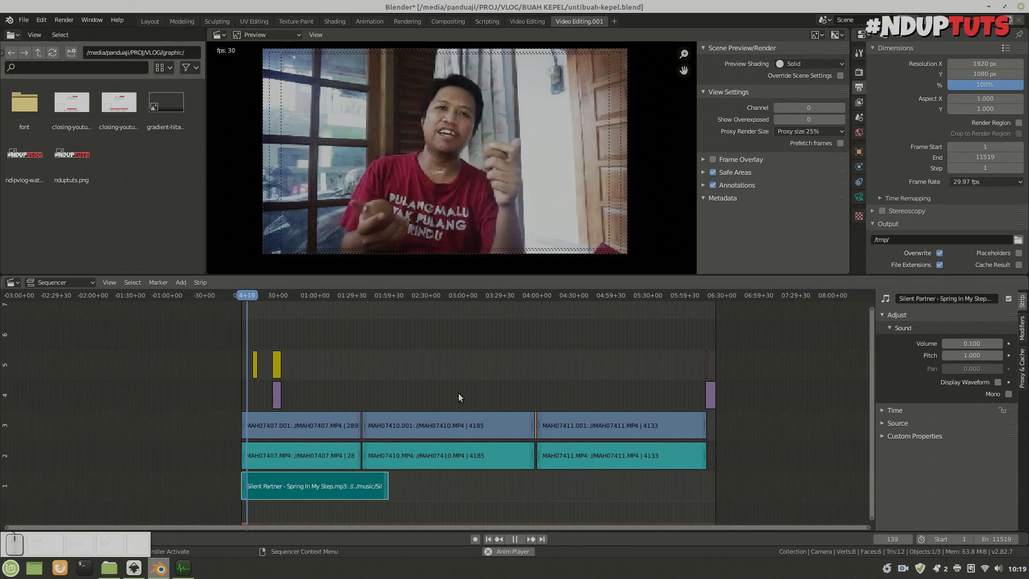
key(space)
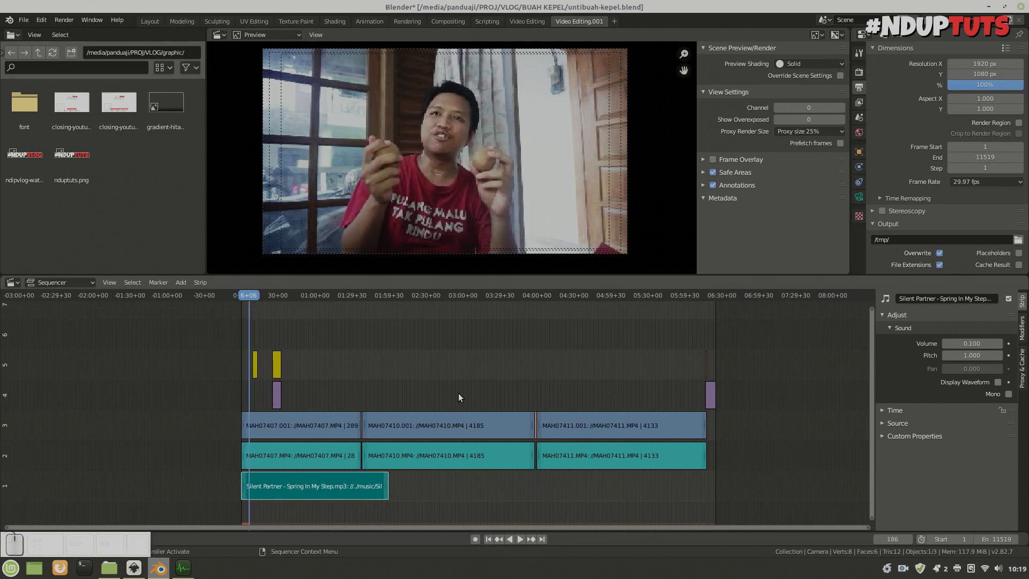
Set the music strip's volume to 0.05 and play back the mix
click(959, 344)
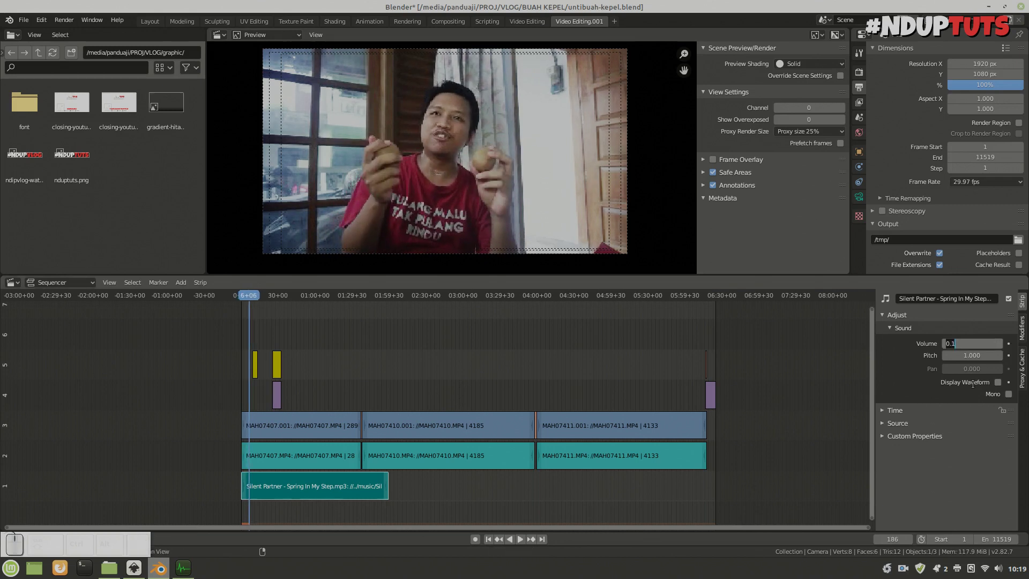
text(0.05)
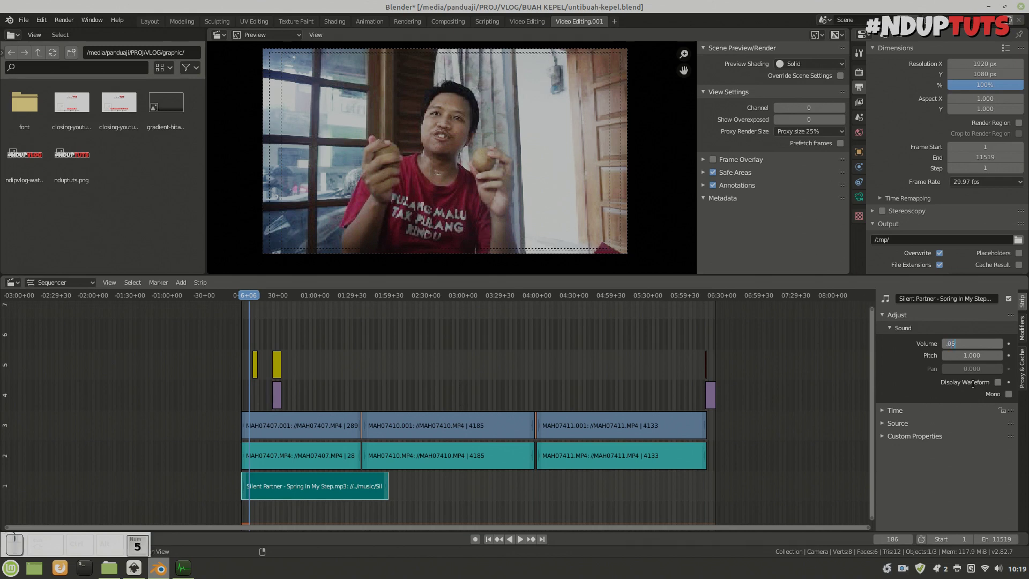
key(KP_Enter)
key(space)
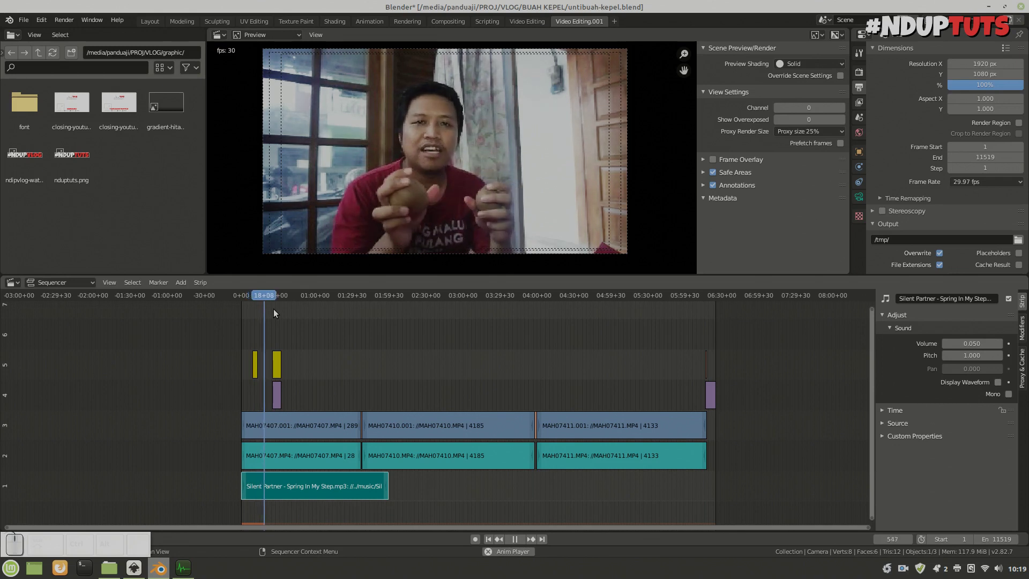
key(space)
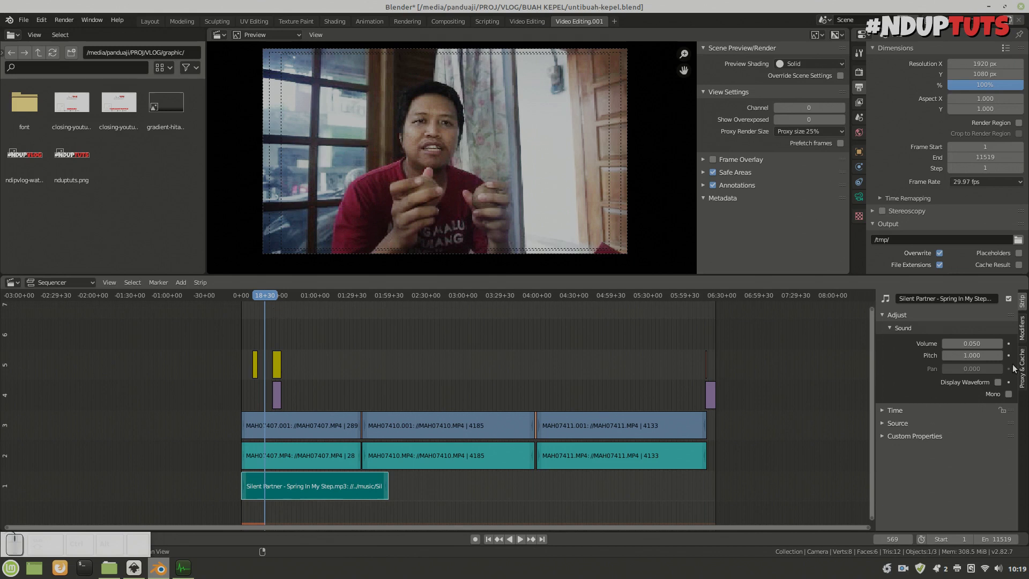
Duplicate the music strip three times end to end along channel 1 and play back the video's ending
click(332, 488)
key(shift+d)
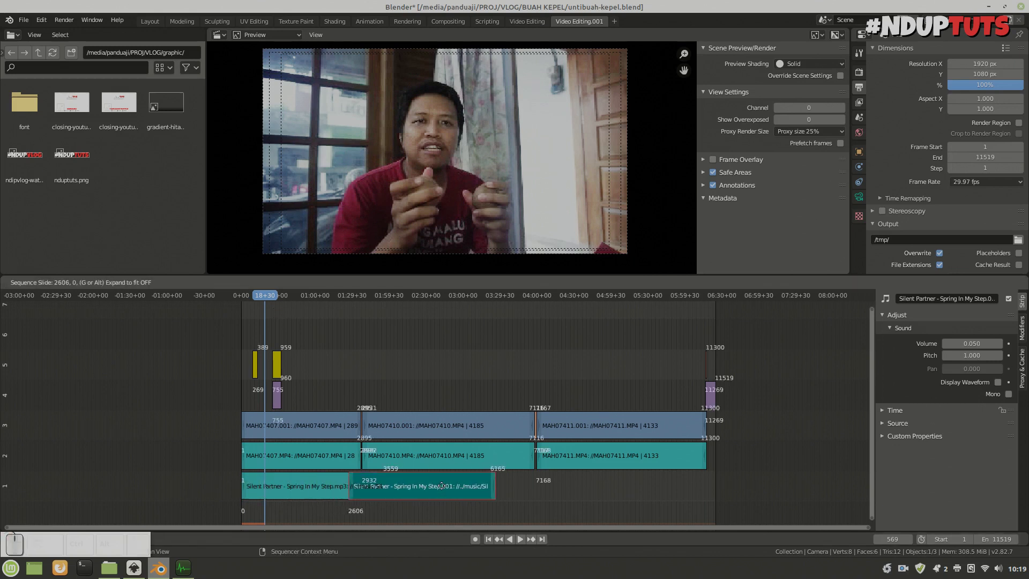
click(482, 486)
key(shift+d)
click(679, 496)
key(shift+d)
click(673, 494)
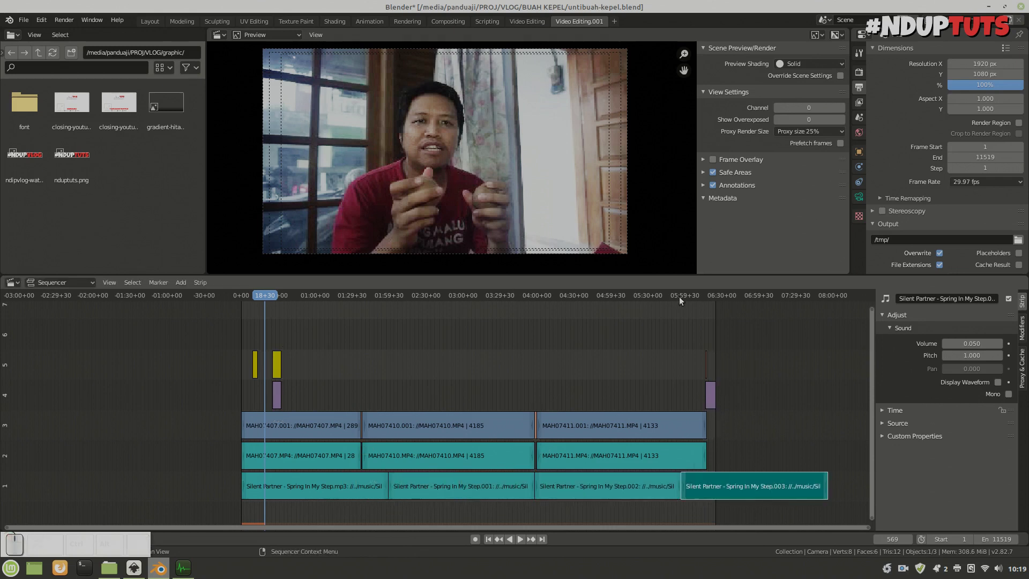
click(691, 297)
key(space)
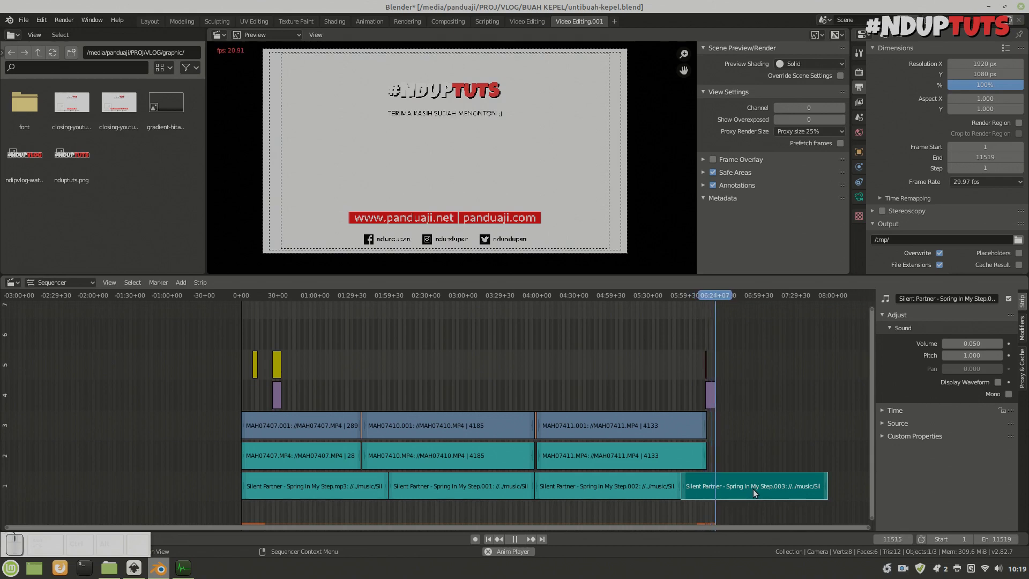
key(space)
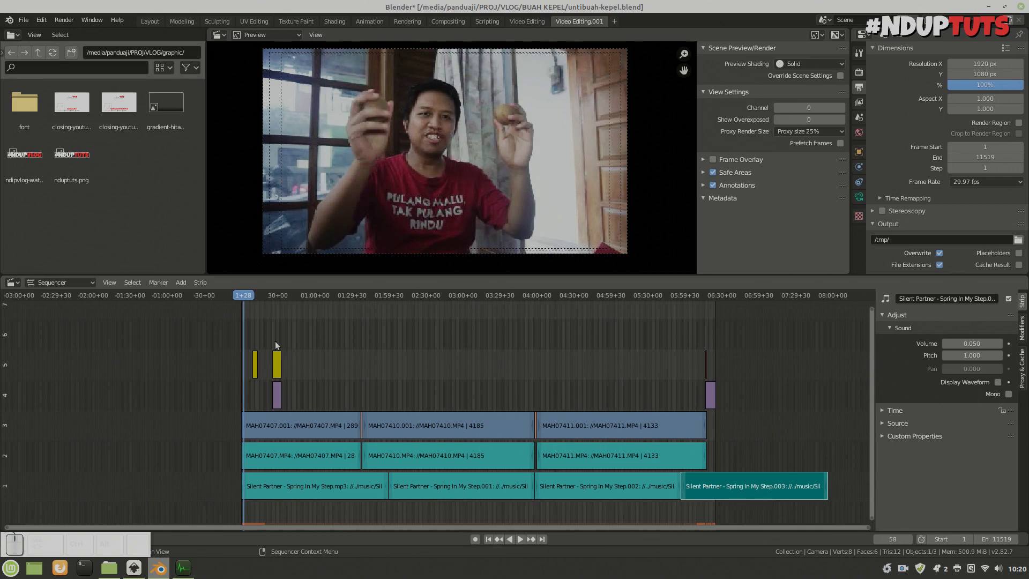
Add nduptuts.png from the graphic folder near the timeline's start and move its strip up to channel 6
drag(56, 152, 271, 339)
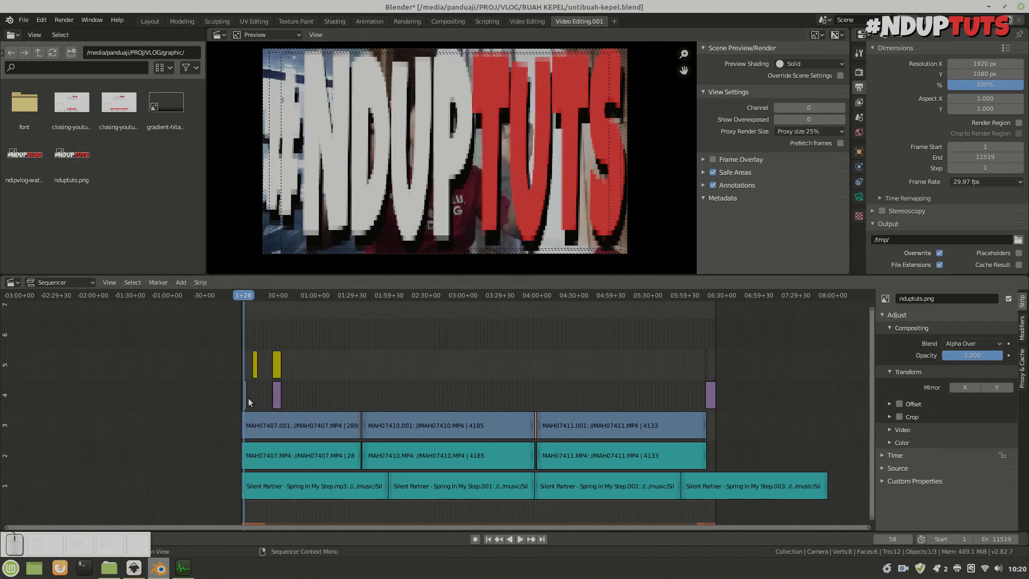
key(g)
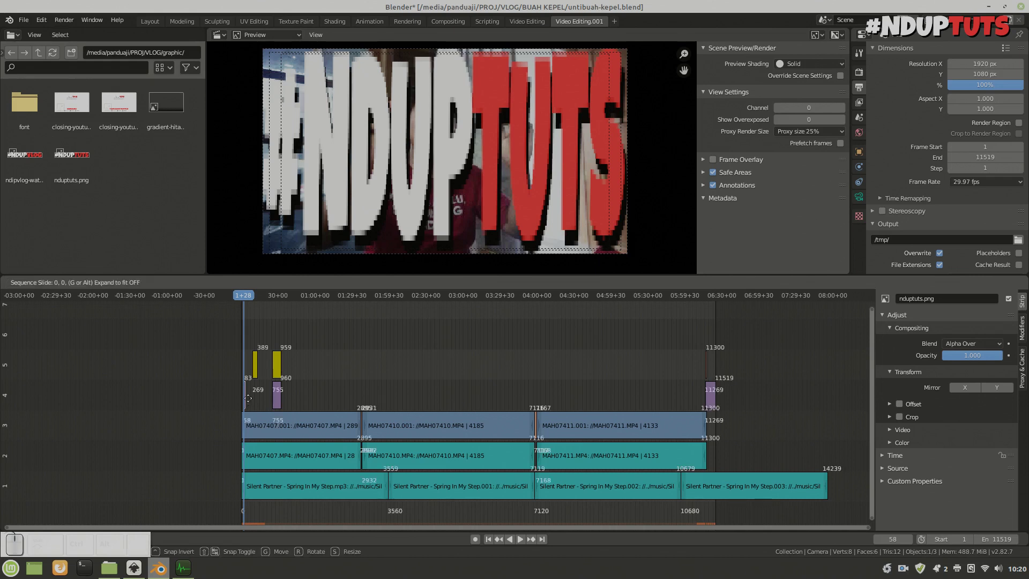
click(252, 377)
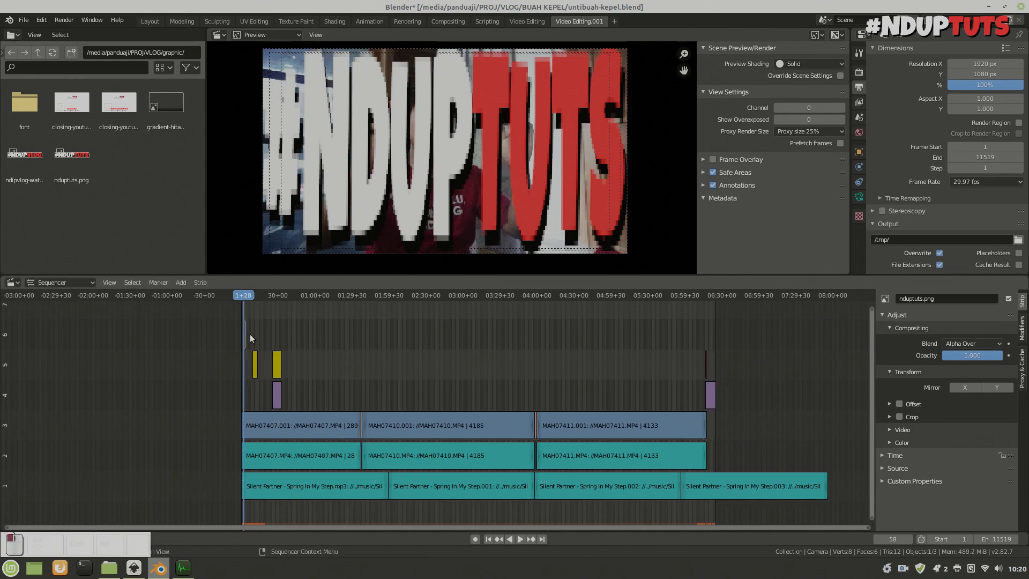
Extend the start of the nduptuts.png strip back to frame 0 by snapping its left edge to the playhead
scroll(250, 338, up, 3)
scroll(116, 322, up, 6)
middle_drag(170, 316, 457, 321)
scroll(209, 346, up, 15)
middle_drag(209, 346, 573, 347)
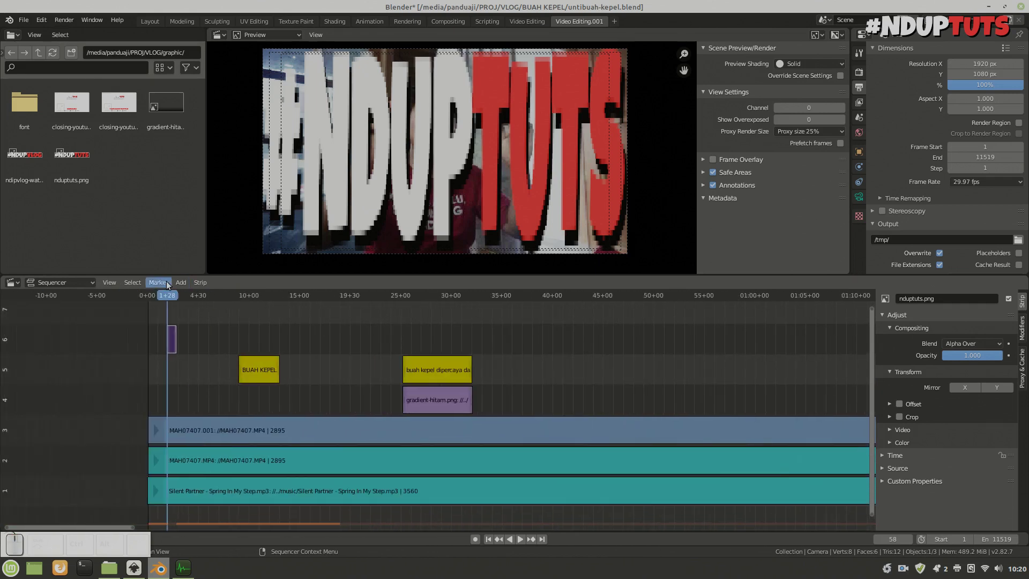
click(148, 295)
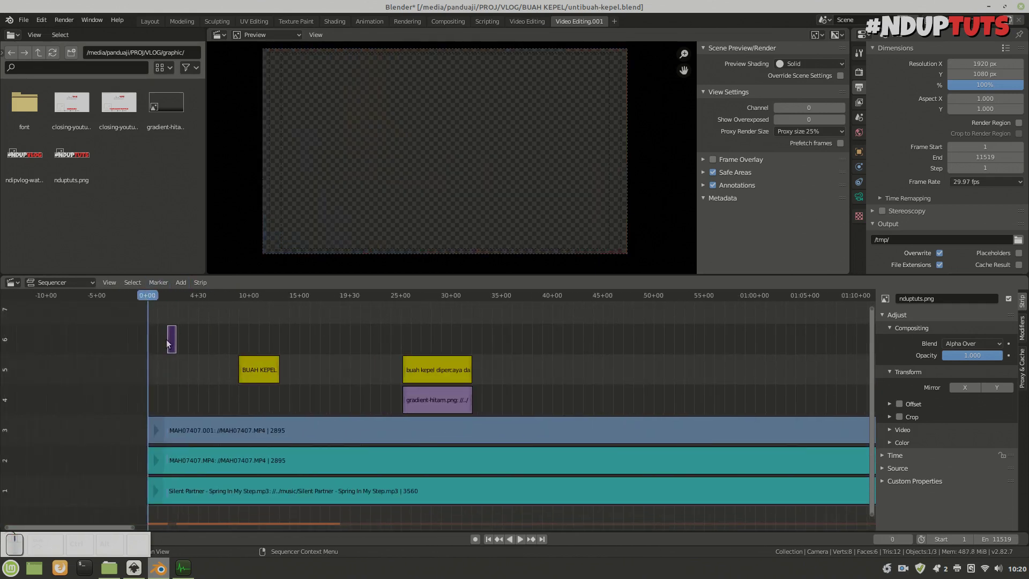
scroll(153, 352, up, 7)
middle_drag(216, 350, 473, 348)
click(233, 337)
key(shift+s)
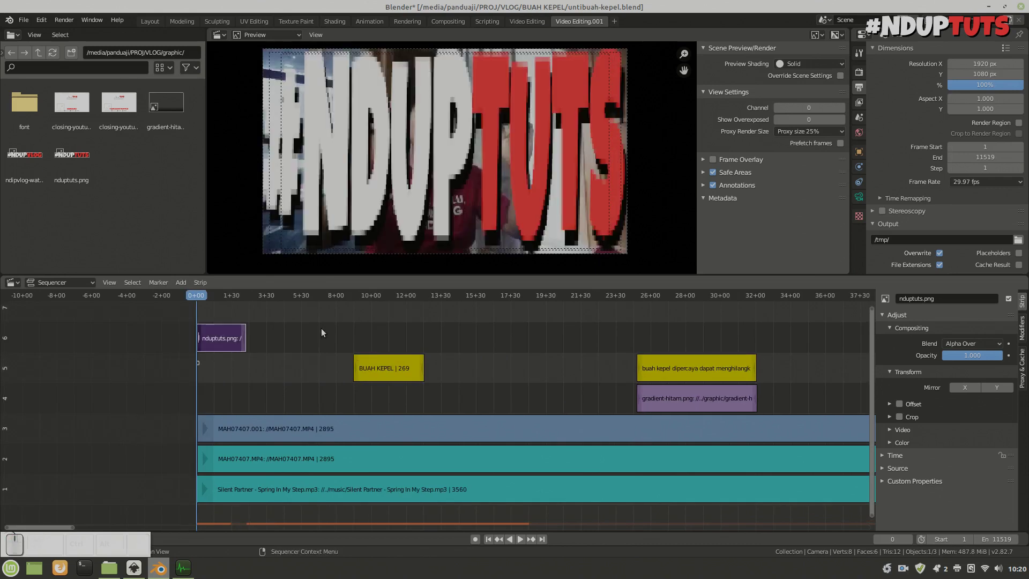
Extend the end of the nduptuts.png strip to the end of the last clip by snapping its right edge to the playhead at frame 11255
scroll(271, 315, down, 20)
middle_drag(510, 374, 182, 378)
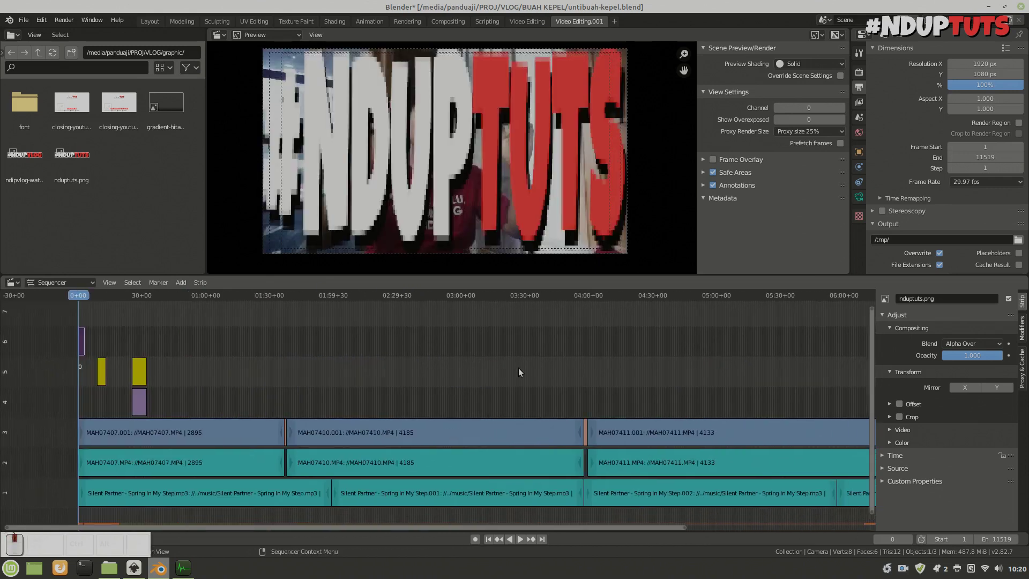
scroll(510, 365, down, 5)
drag(693, 298, 693, 297)
scroll(174, 380, up, 13)
middle_drag(201, 363, 575, 376)
scroll(178, 353, up, 7)
middle_drag(161, 353, 394, 356)
scroll(221, 350, up, 14)
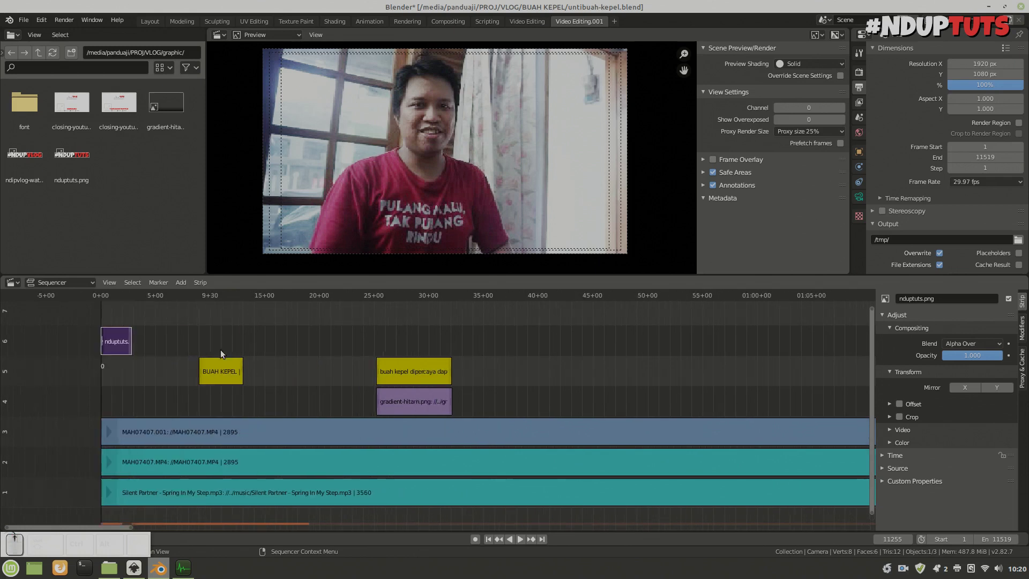
middle_drag(59, 358, 350, 381)
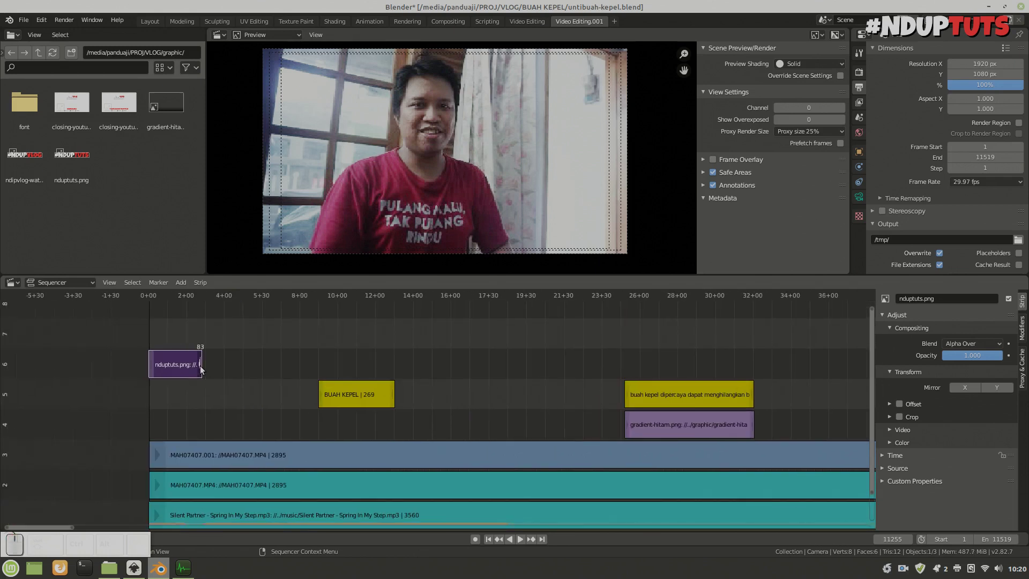
scroll(503, 389, down, 12)
scroll(700, 398, down, 4)
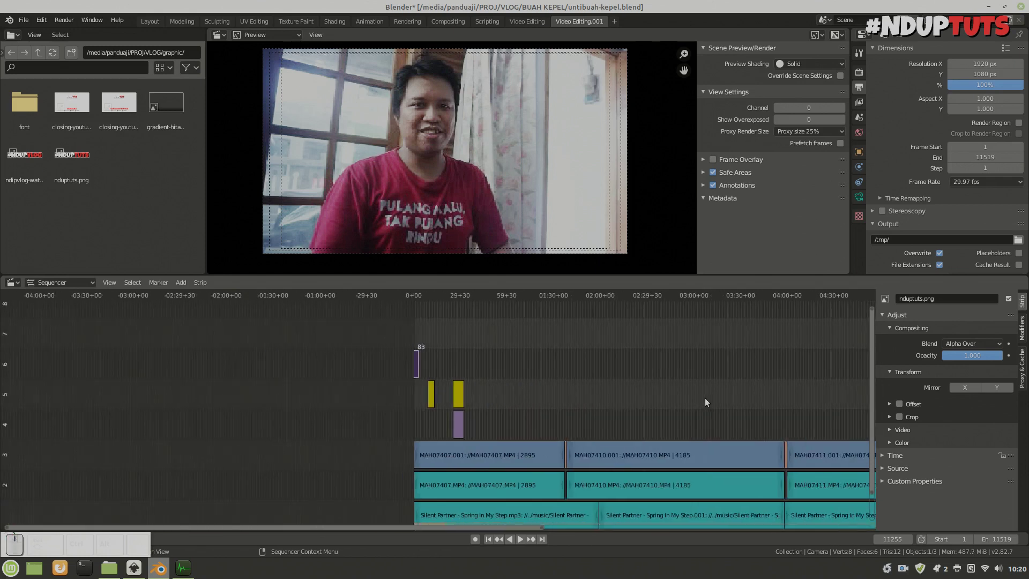
middle_drag(704, 398, 475, 402)
key(shift+s)
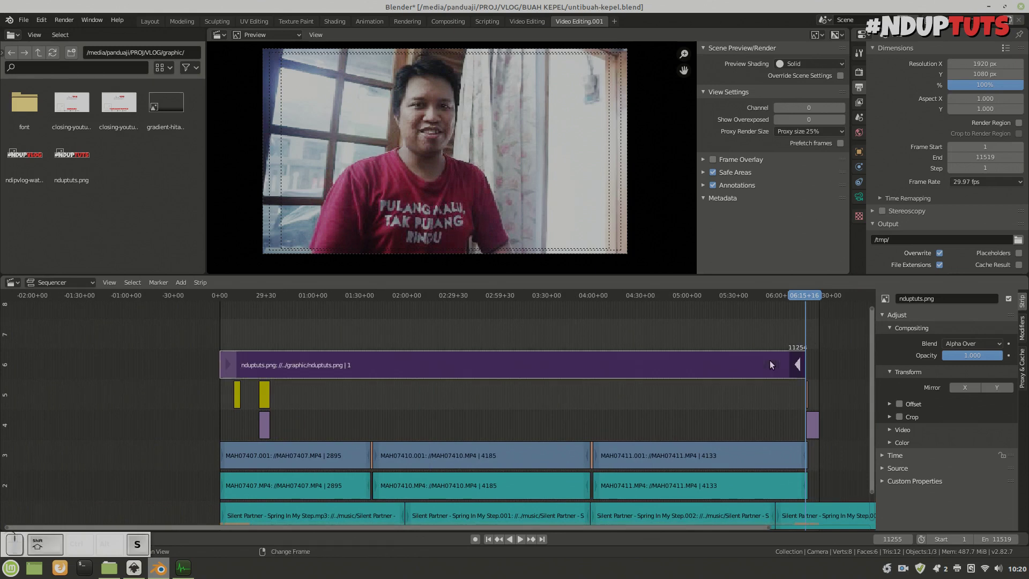
Enable the image offset for the nduptuts.png logo, position it at about X 1548 px and Y 995 px, and play the video from the start
drag(311, 294, 490, 386)
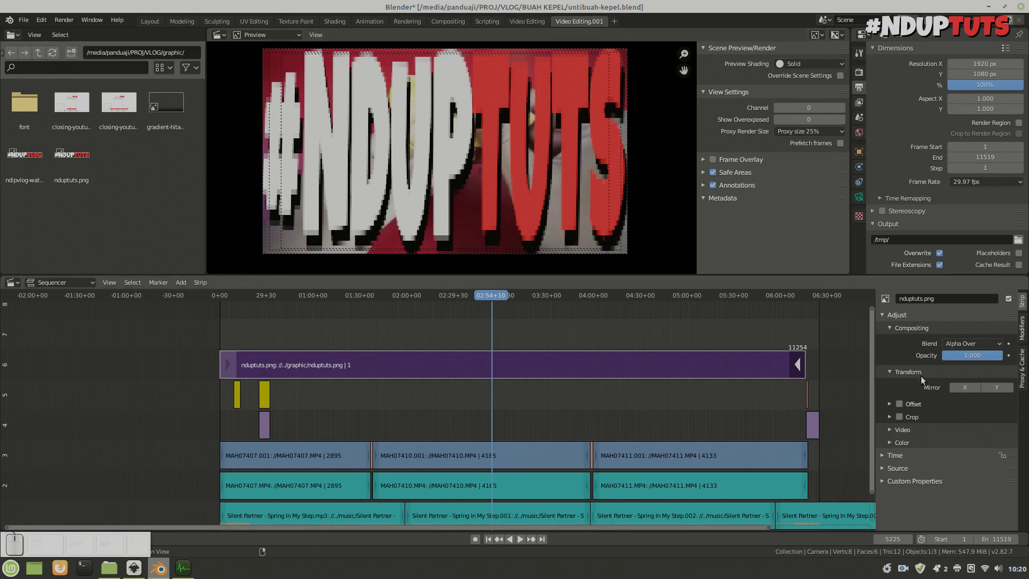
click(899, 404)
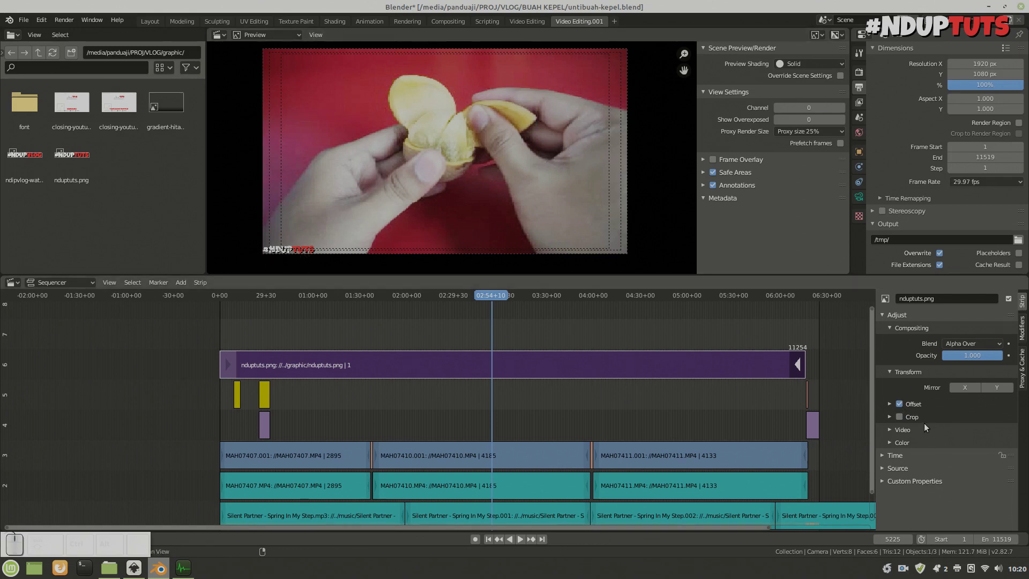
click(889, 404)
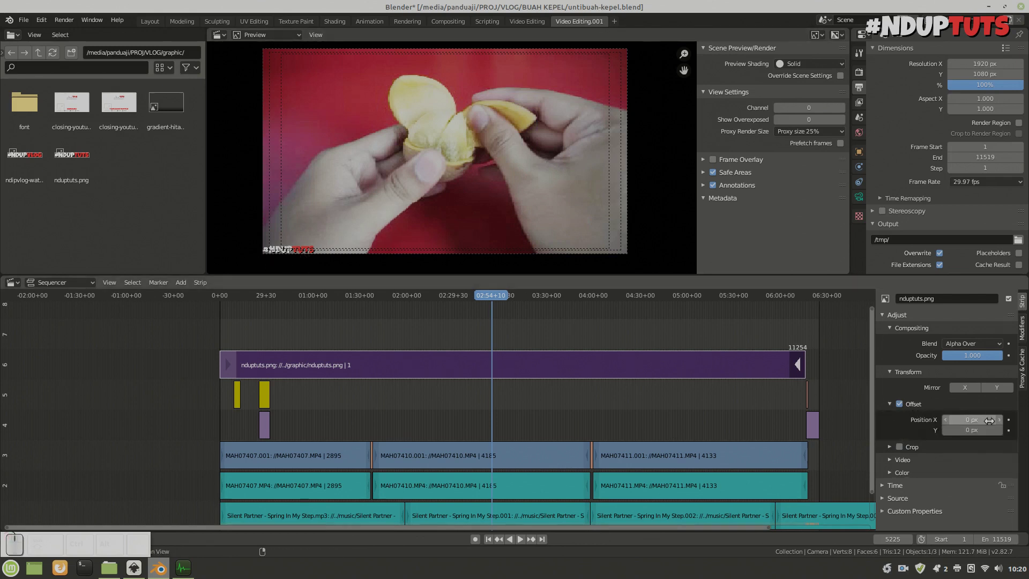
drag(967, 423, 1027, 423)
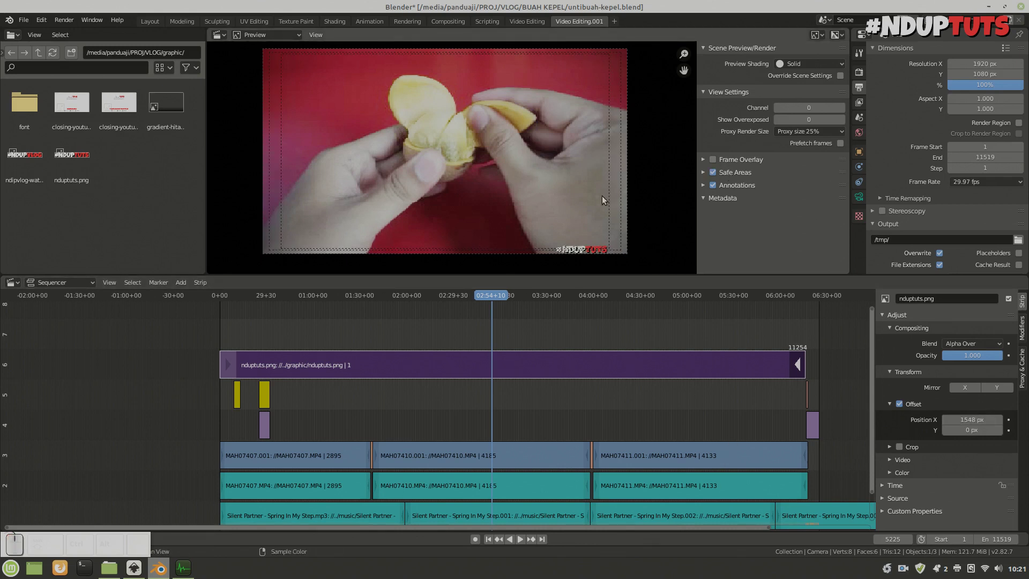
drag(976, 431, 1012, 431)
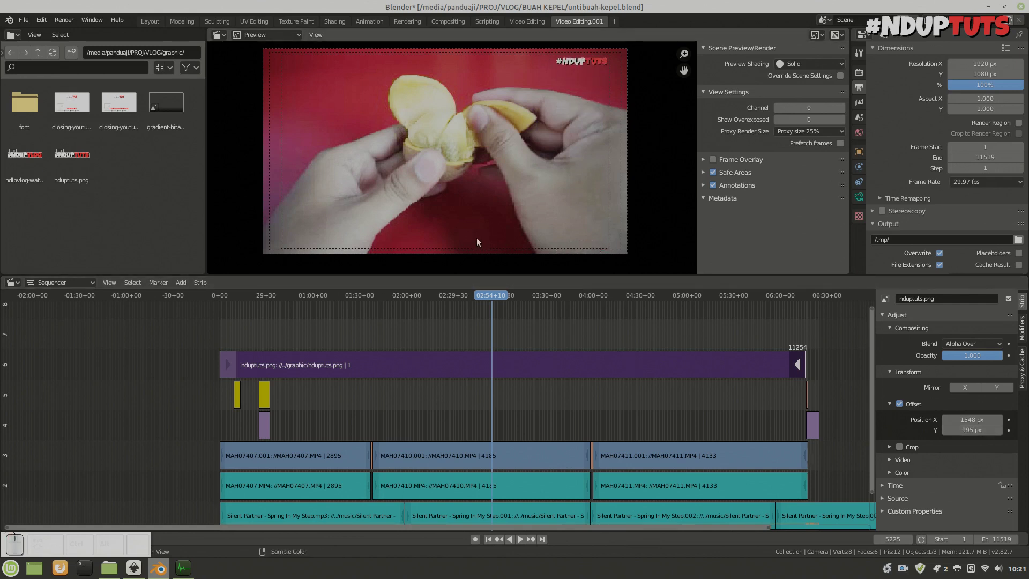
mouse_move(223, 294)
mouse_down()
mouse_move(265, 294)
mouse_move(219, 297)
mouse_up()
key(space)
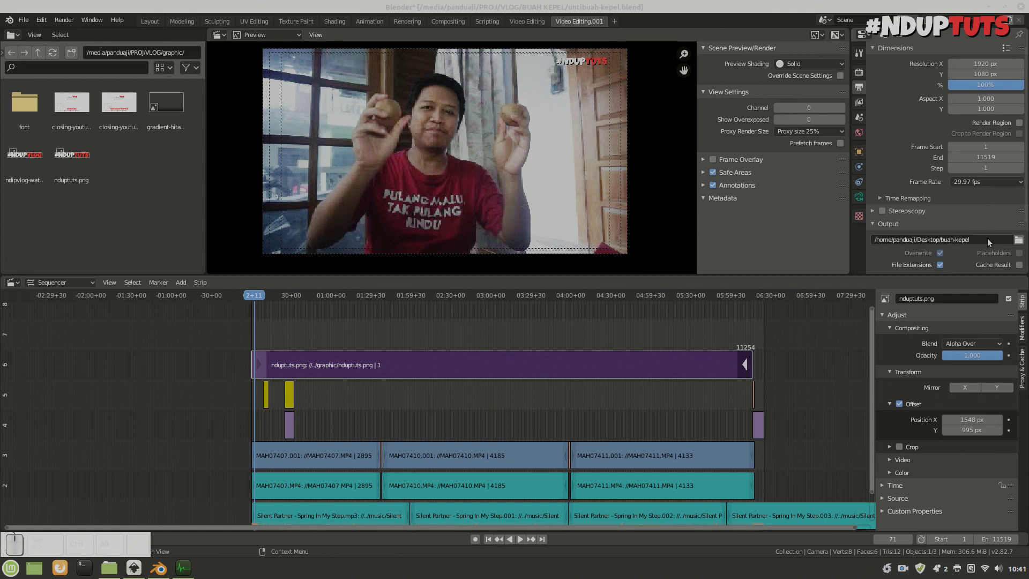
Check the render's output location and choose FFmpeg video as the output file format
click(1018, 240)
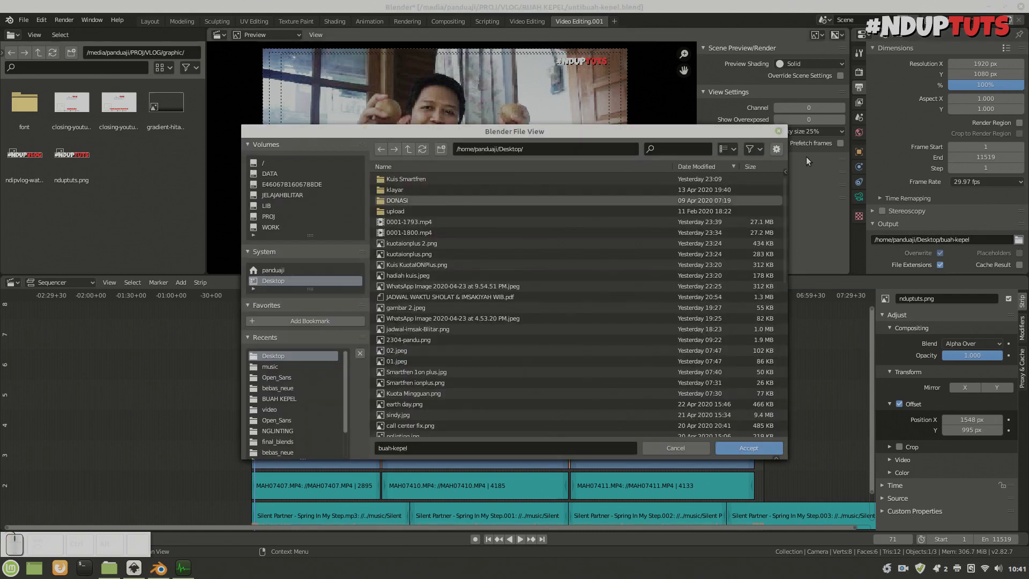
click(780, 129)
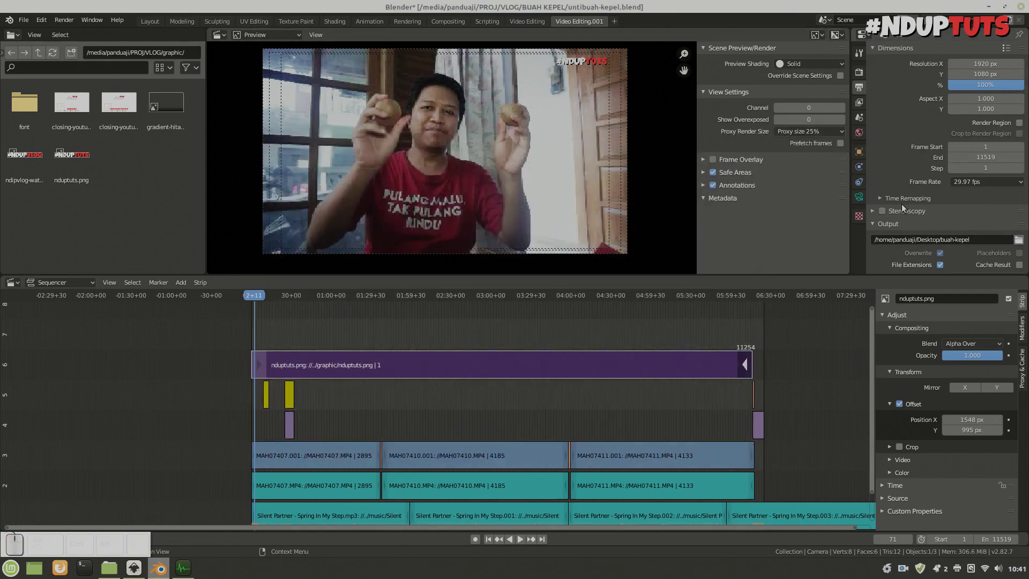
scroll(901, 204, down, 3)
click(963, 214)
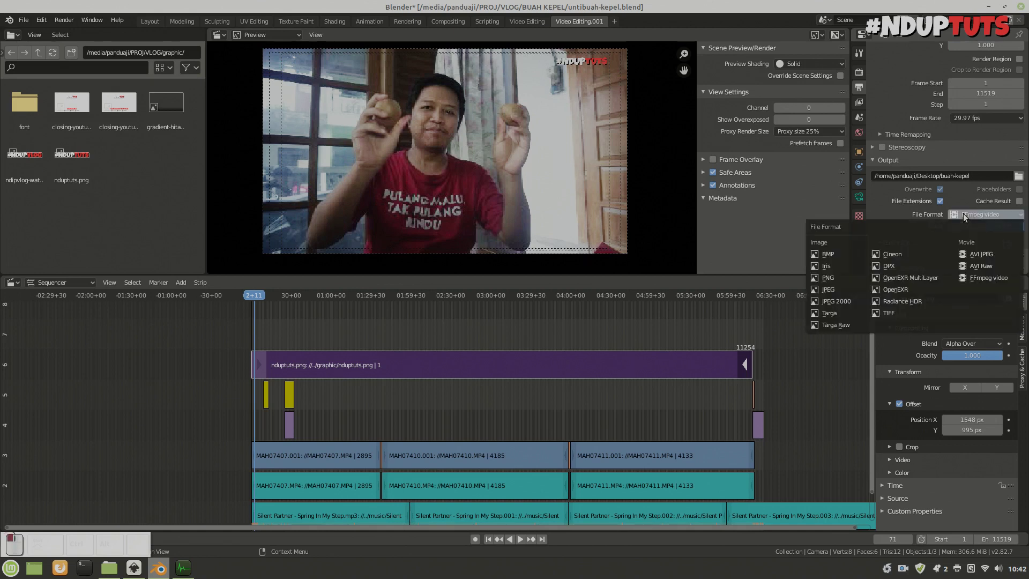
click(994, 278)
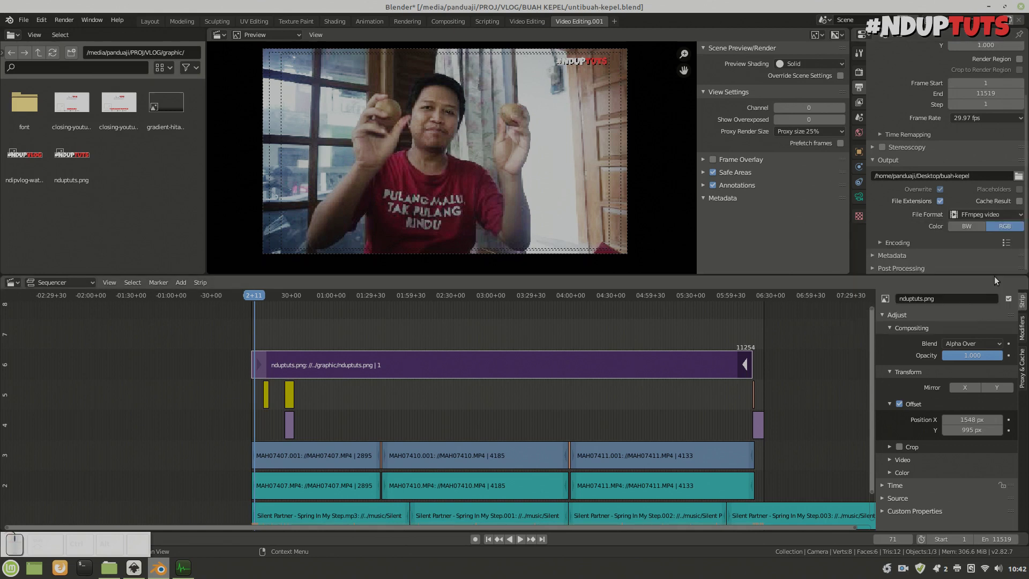
Set the render encoding's container to MPEG-4 and its audio codec to AAC
click(900, 243)
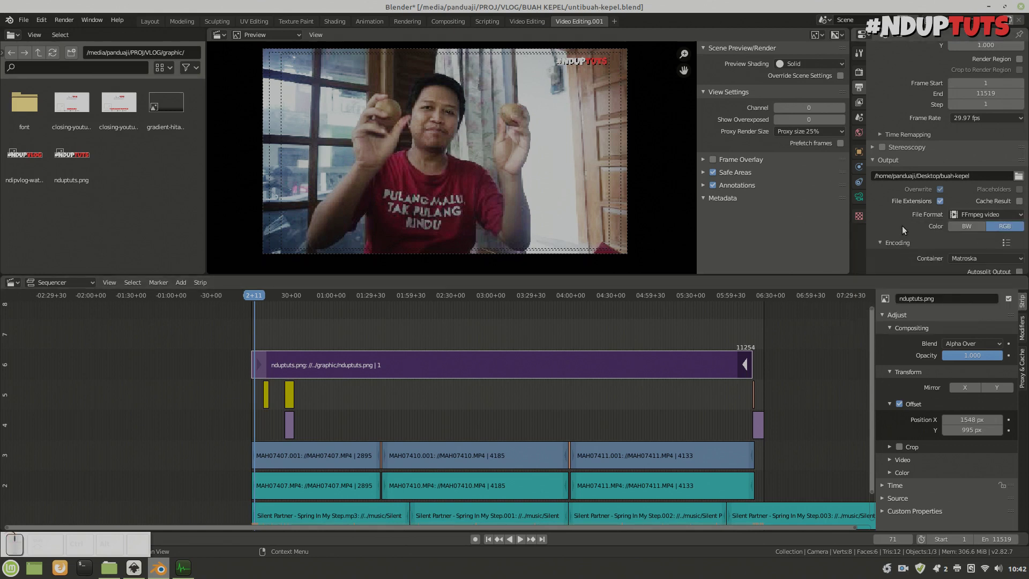
scroll(903, 225, down, 4)
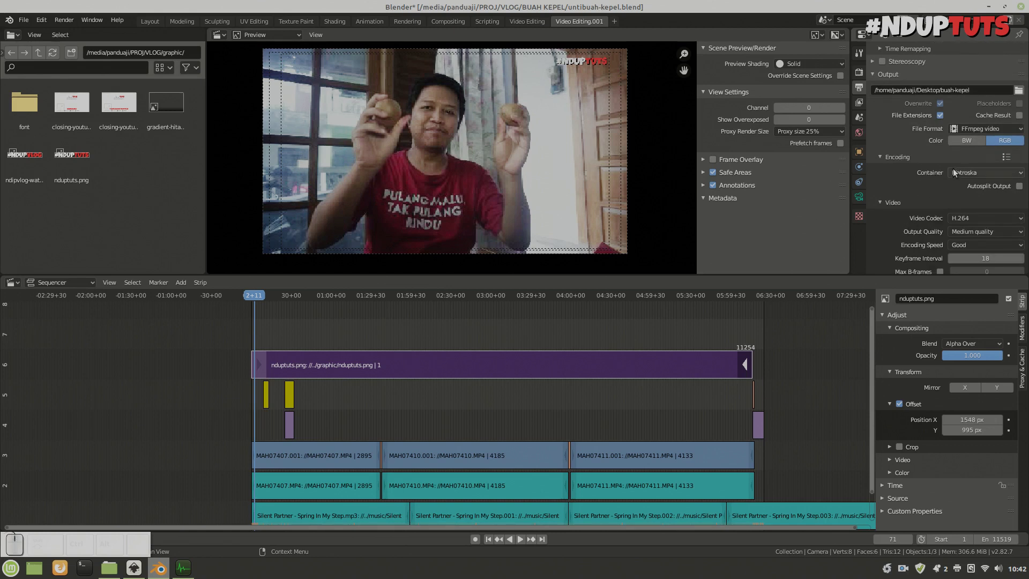
click(985, 173)
click(973, 209)
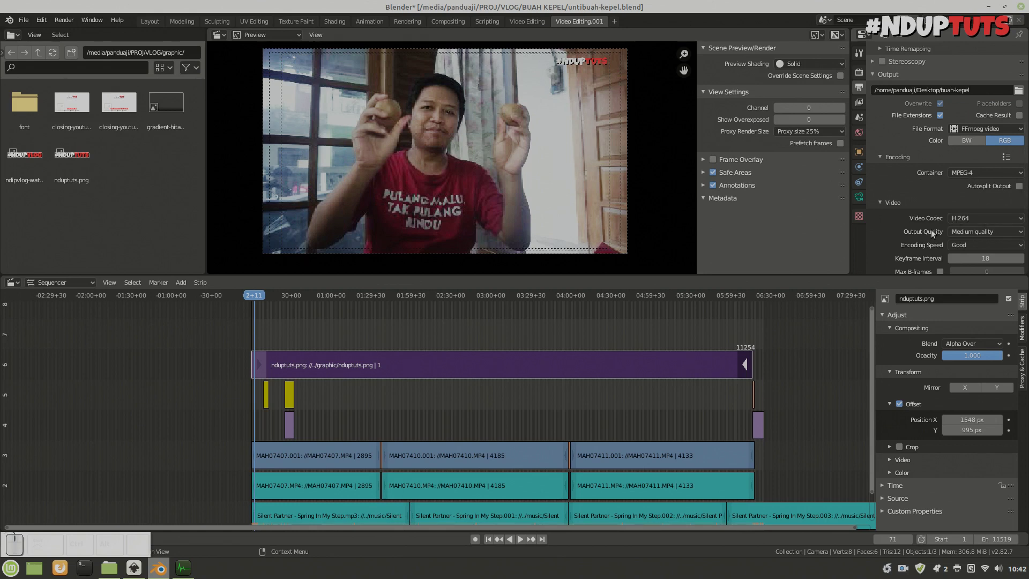
scroll(925, 240, down, 3)
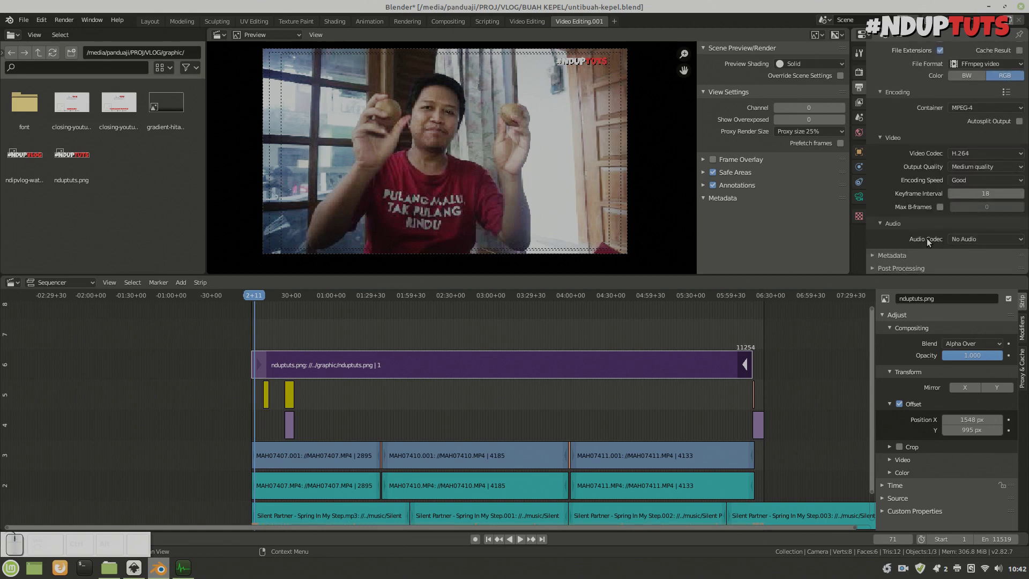
click(968, 239)
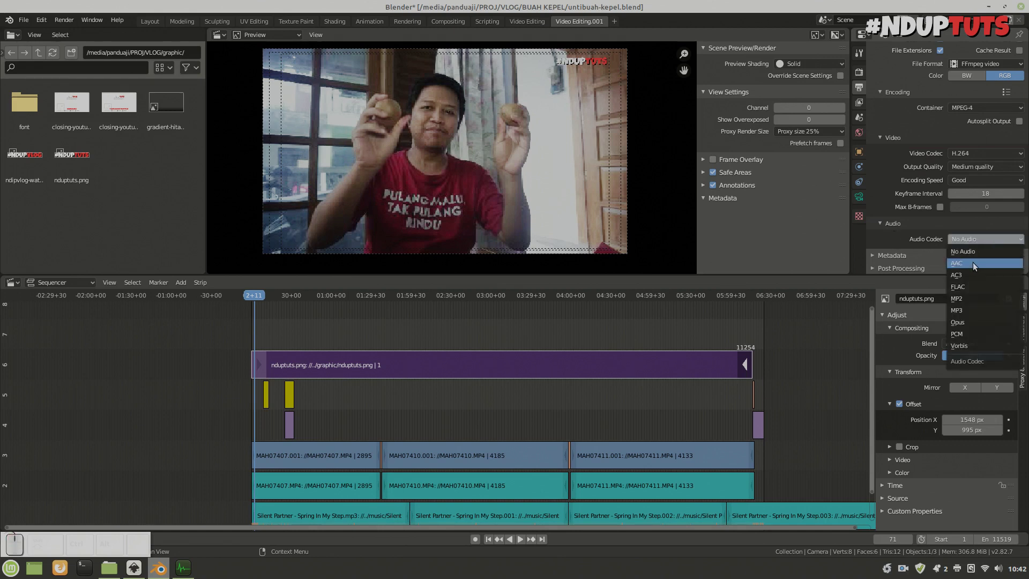
click(972, 262)
scroll(915, 252, down, 1)
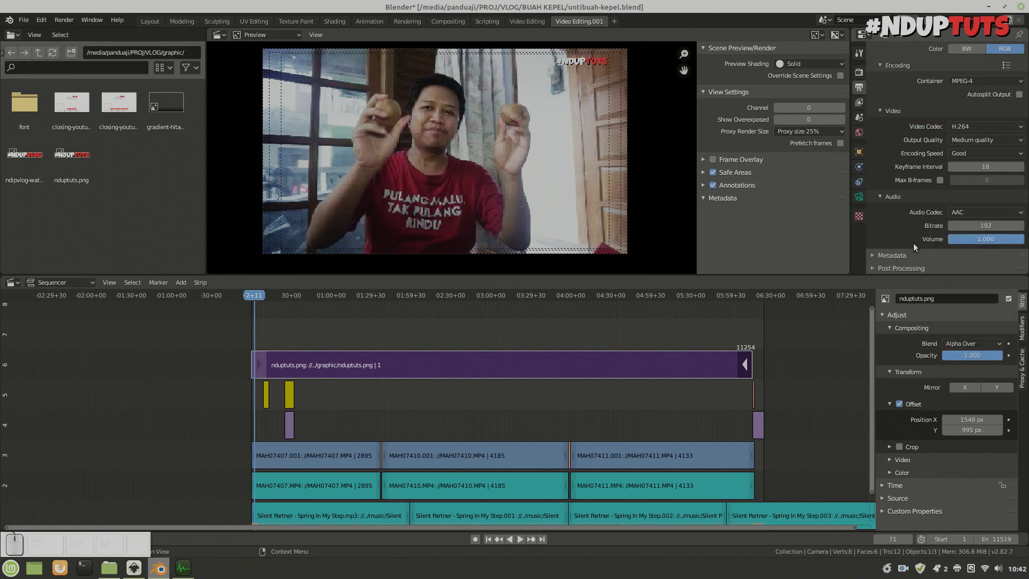
click(898, 256)
scroll(903, 231, down, 3)
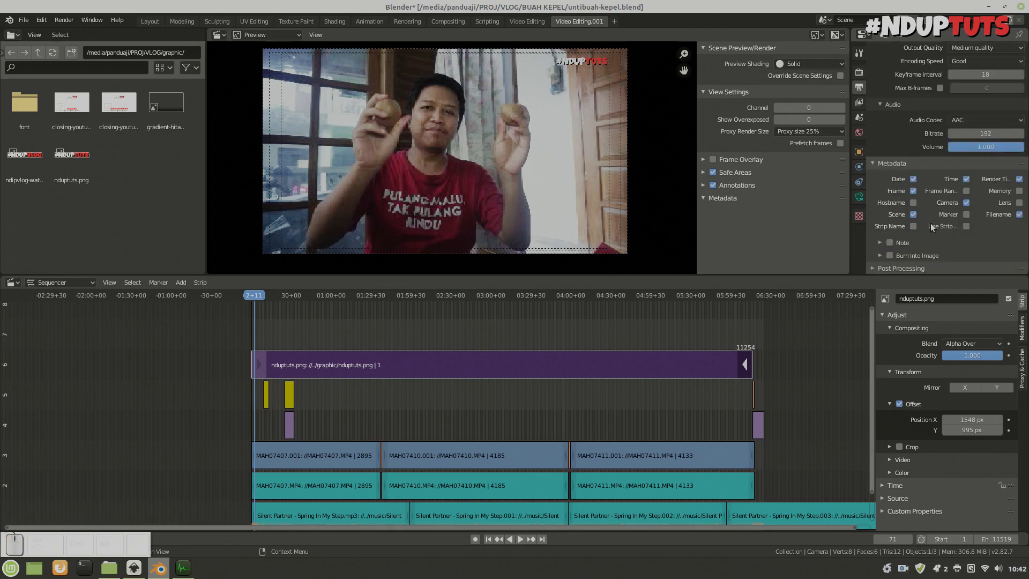
scroll(876, 160, up, 8)
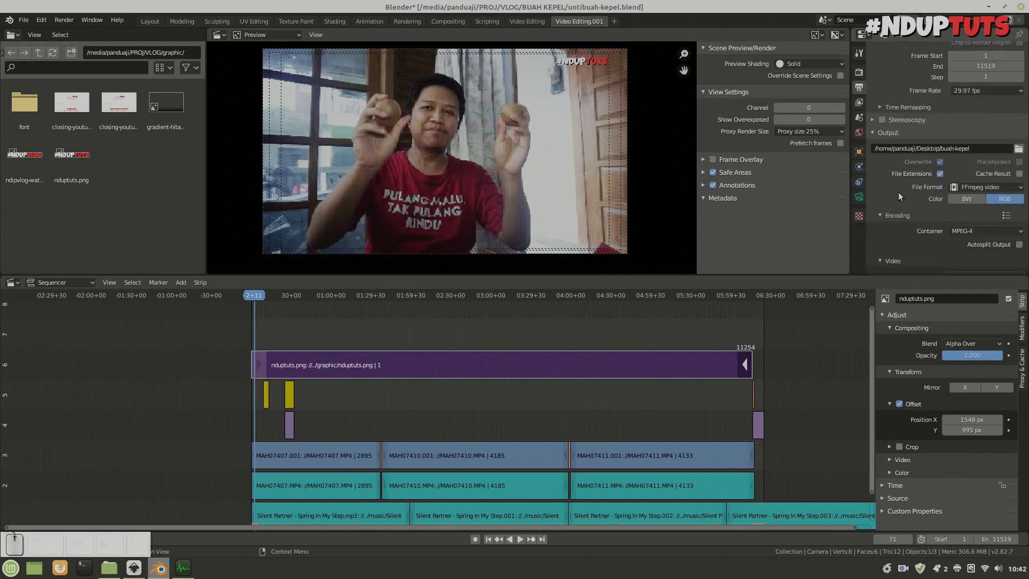
scroll(760, 392, up, 7)
middle_drag(772, 390, 666, 384)
scroll(533, 391, down, 5)
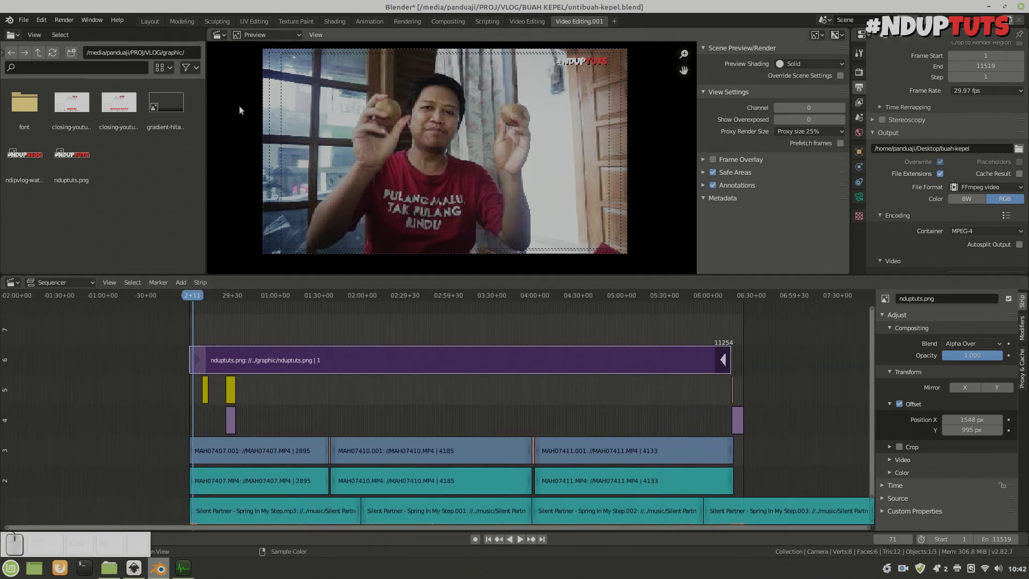
Save the project file and render the whole sequence as an animation
click(27, 20)
mouse_move(61, 21)
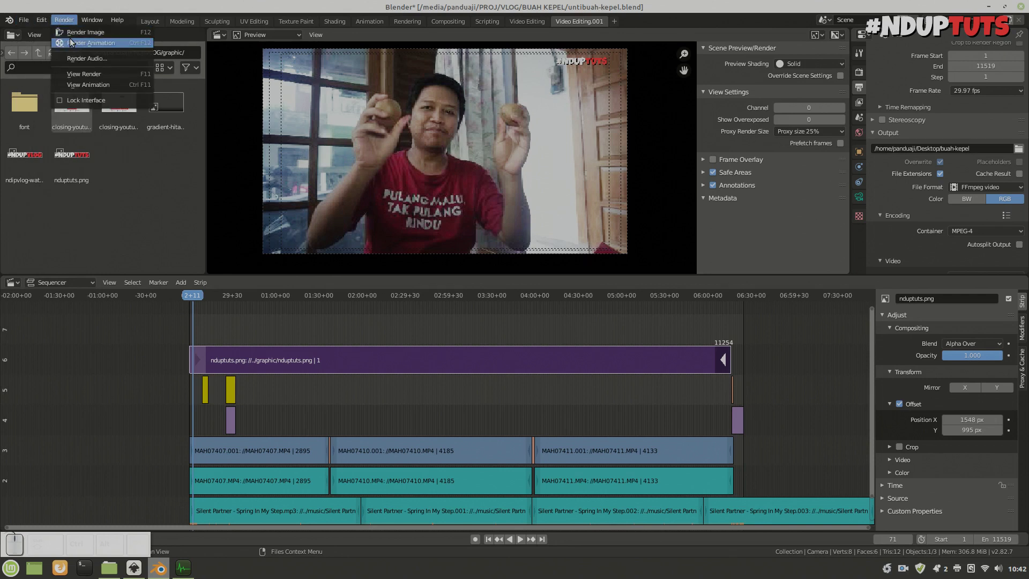
click(70, 40)
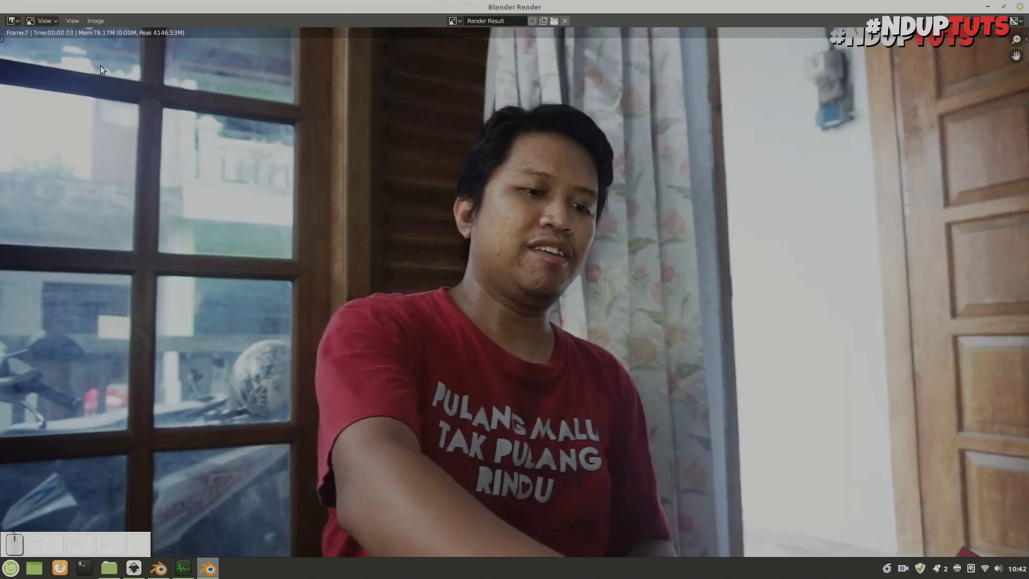